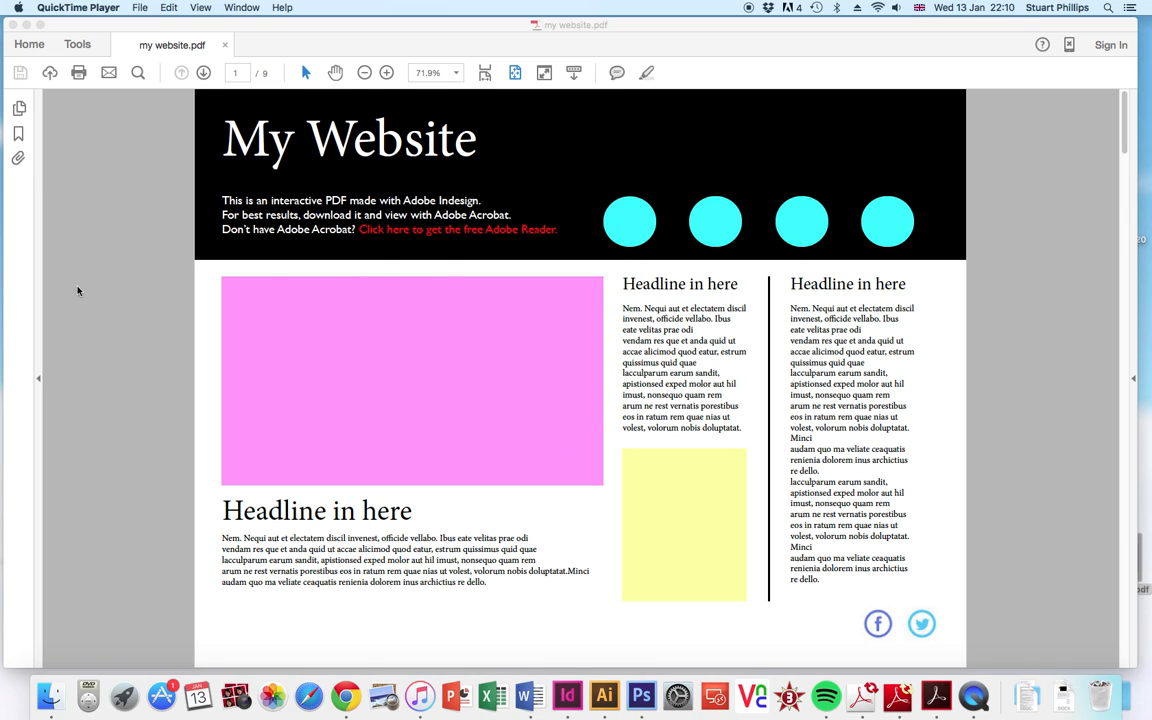
# Try out the navigation circles and the gallery thumbnails in the interactive PDF, and return to the home page.
pyautogui.click(97, 256)
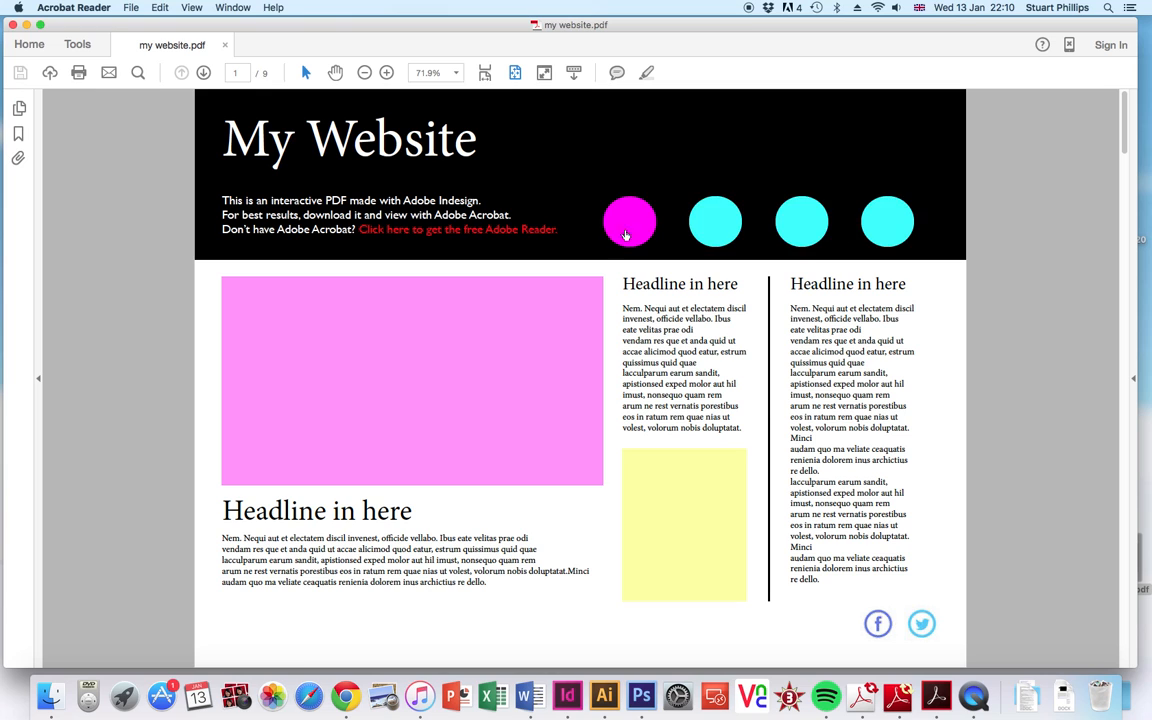
pyautogui.click(708, 222)
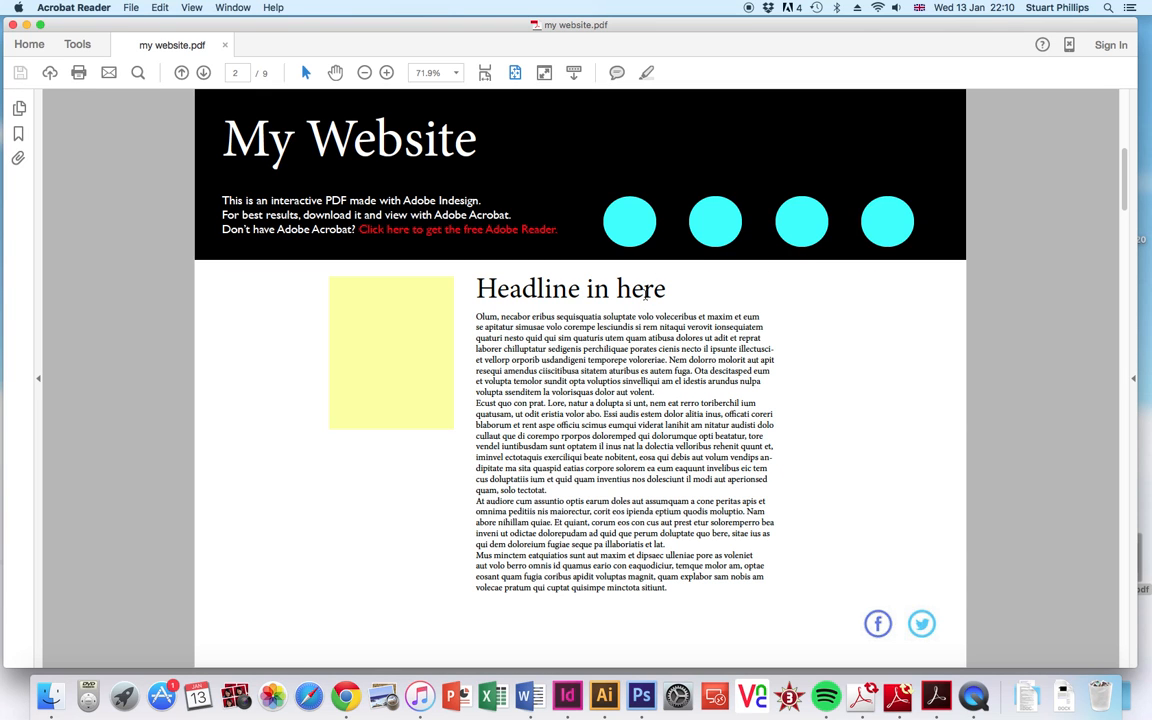
pyautogui.click(806, 238)
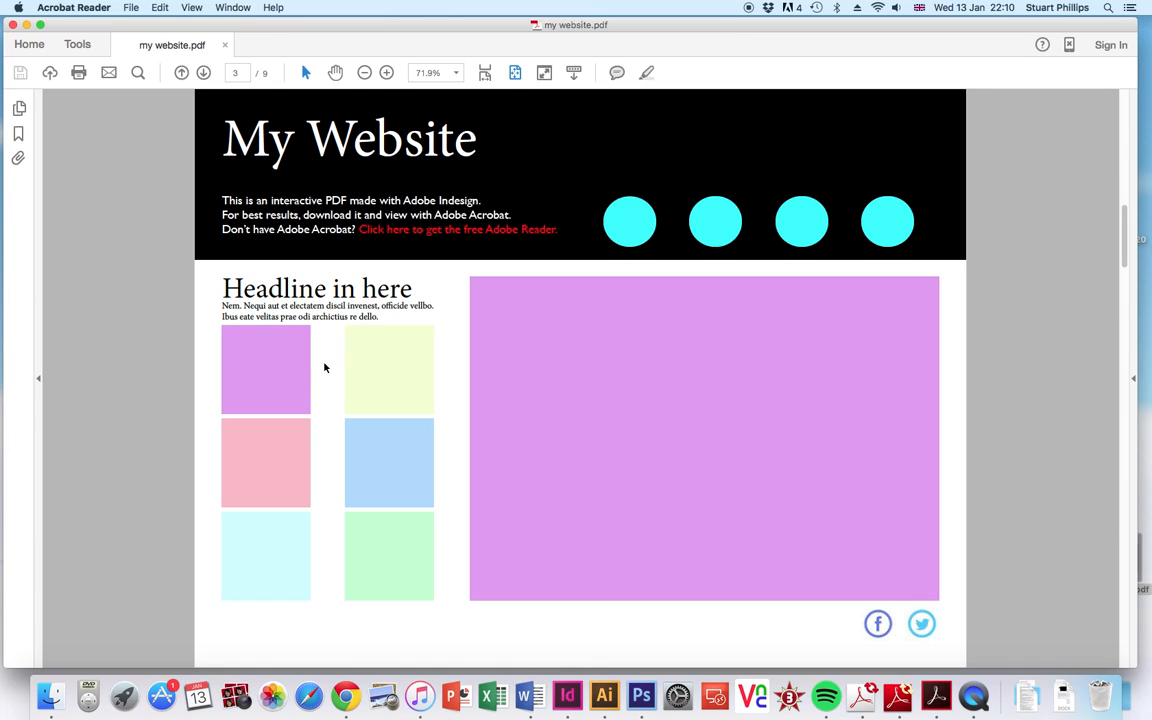
pyautogui.click(383, 471)
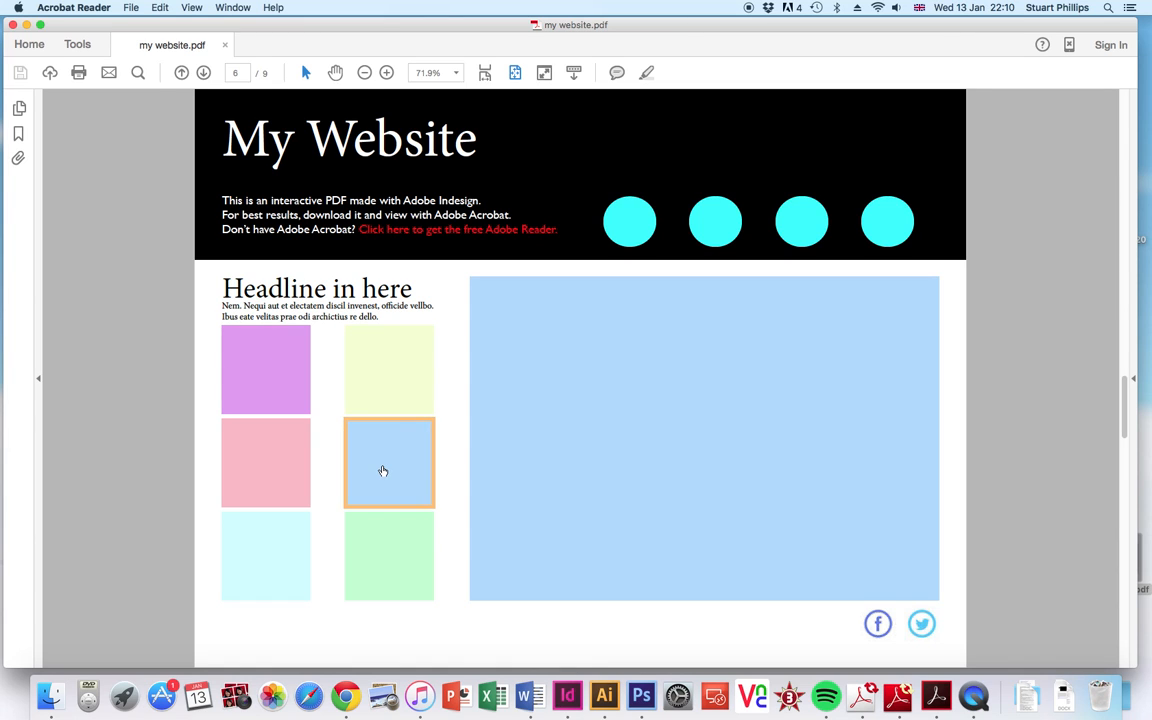
pyautogui.click(389, 366)
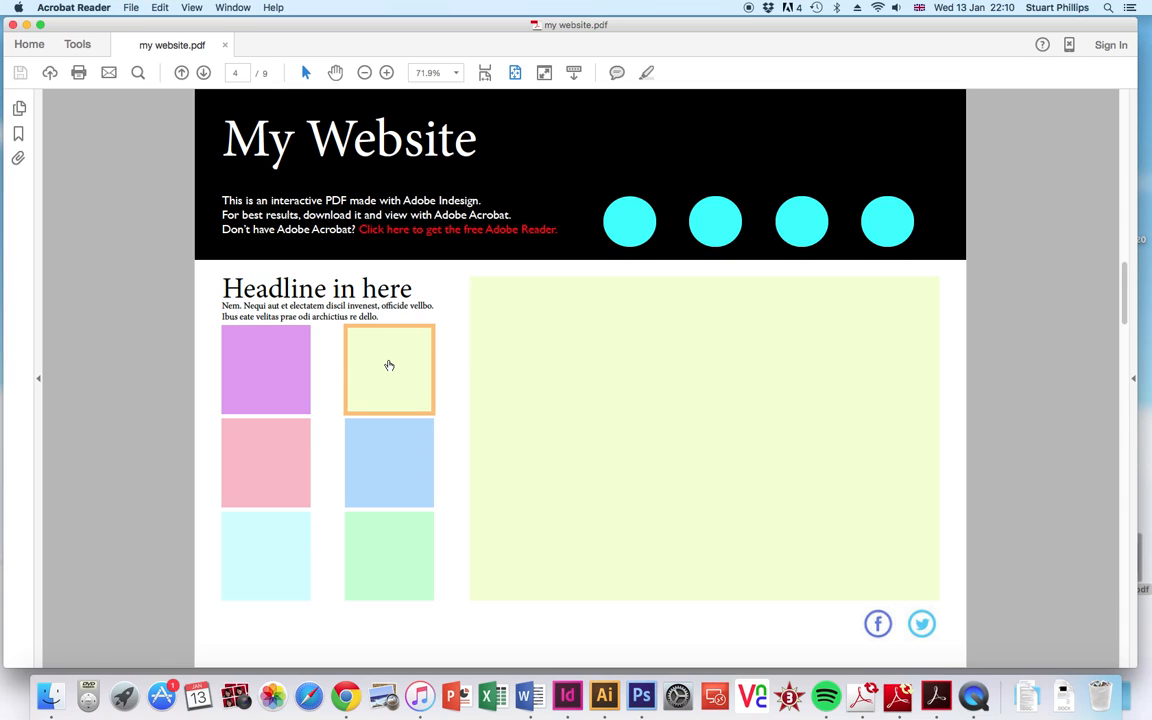
pyautogui.click(283, 543)
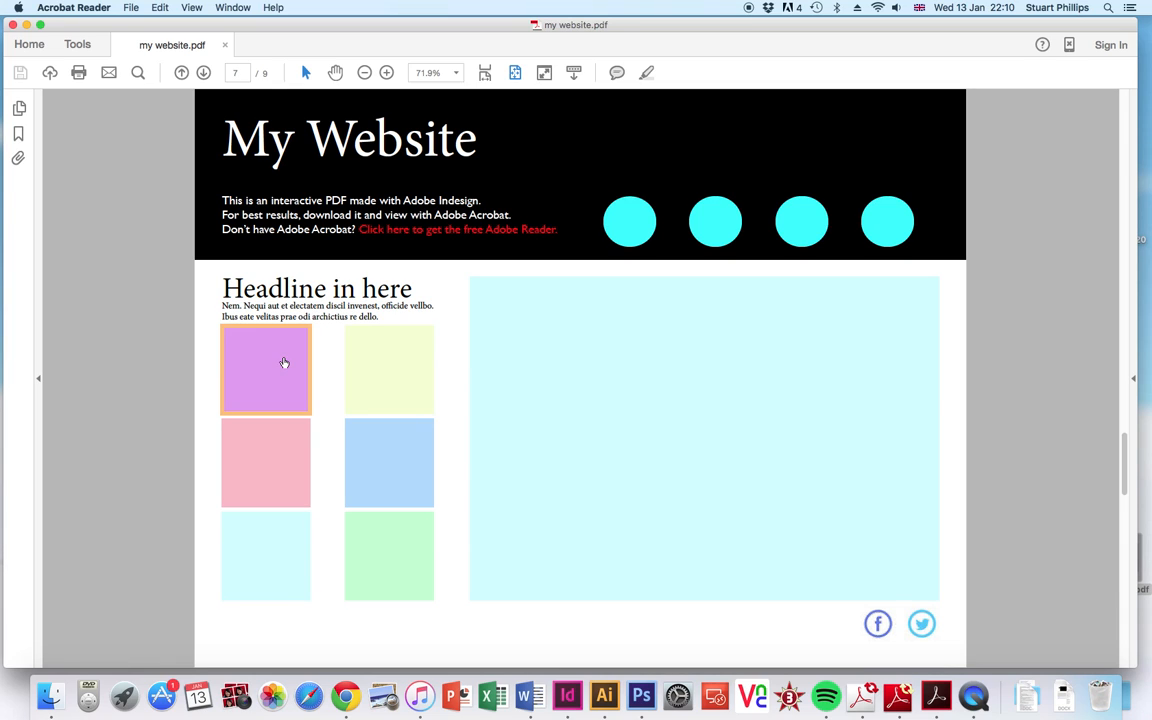
pyautogui.click(284, 363)
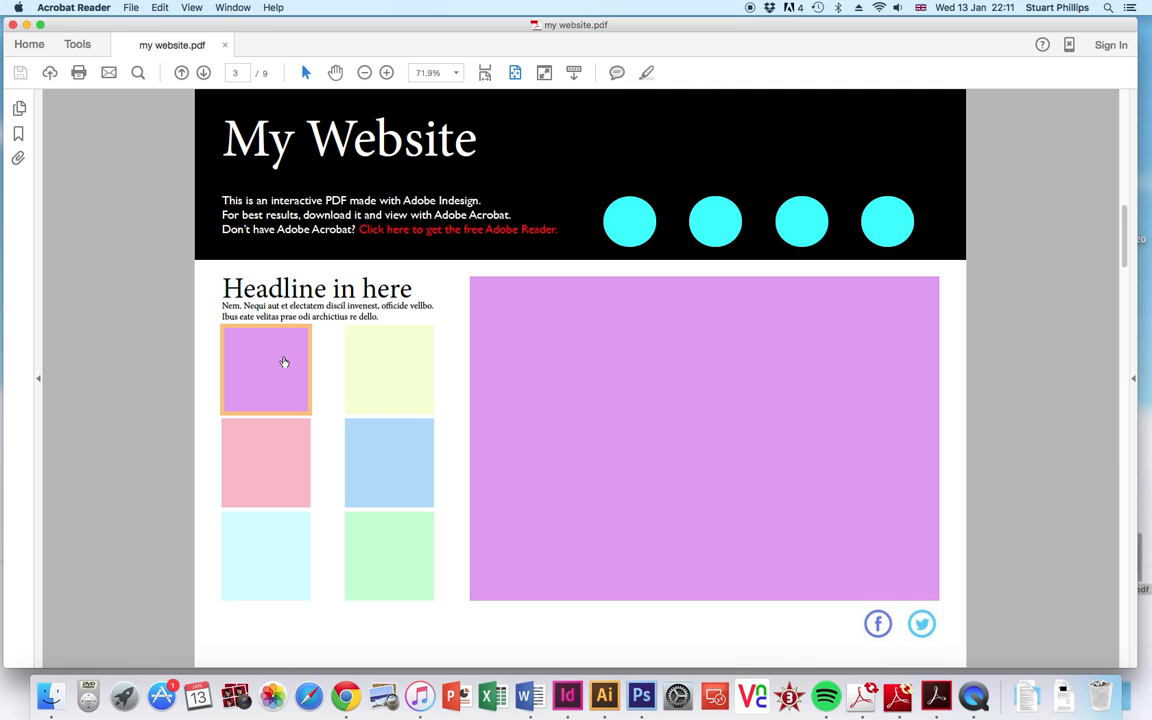
pyautogui.click(887, 224)
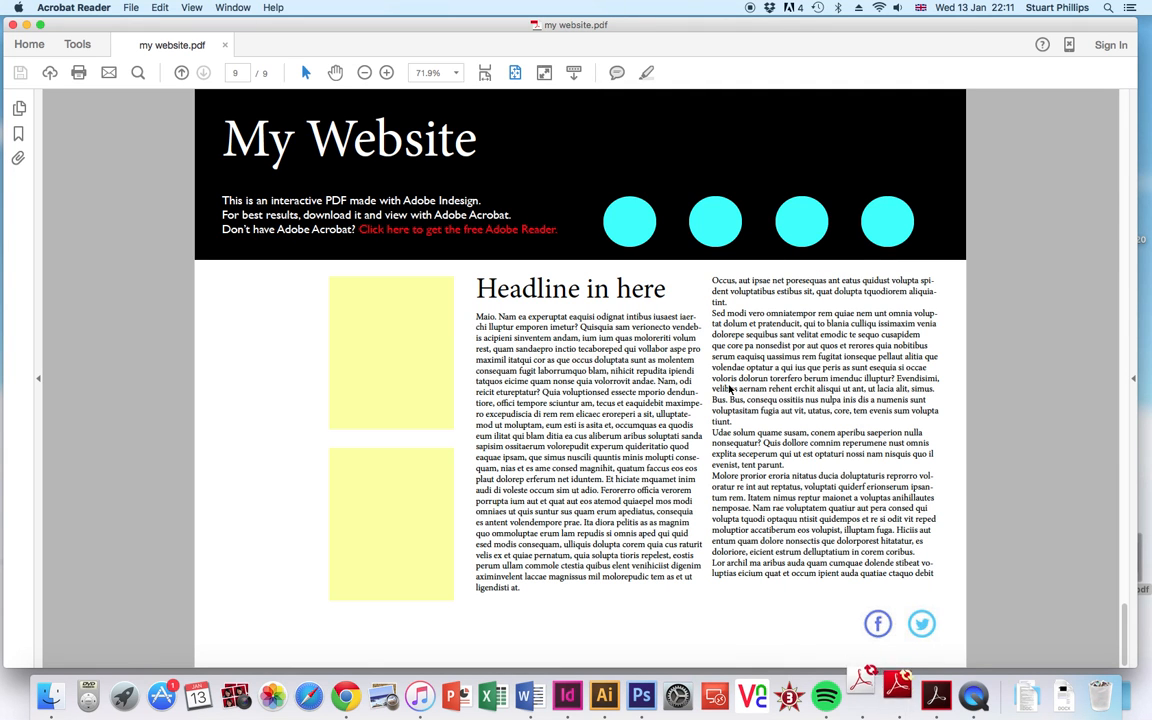
pyautogui.click(630, 221)
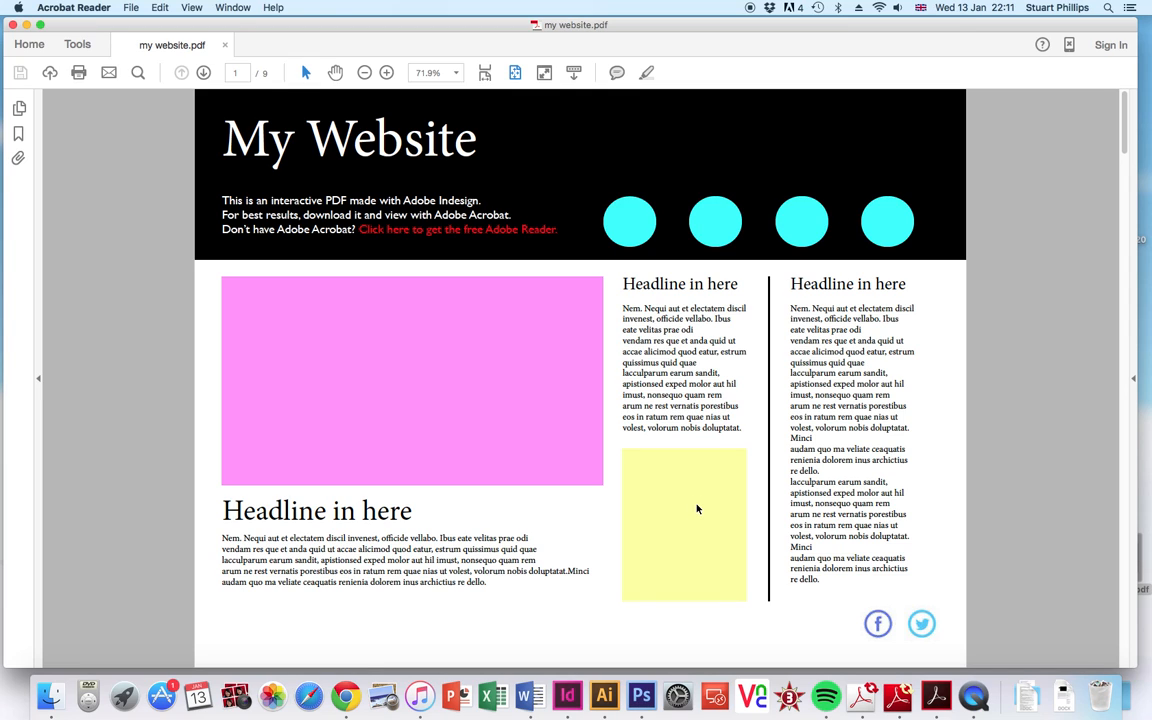
# Switch to InDesign and create a new document with Web intent and a page size of 1024 x 768.
pyautogui.click(567, 695)
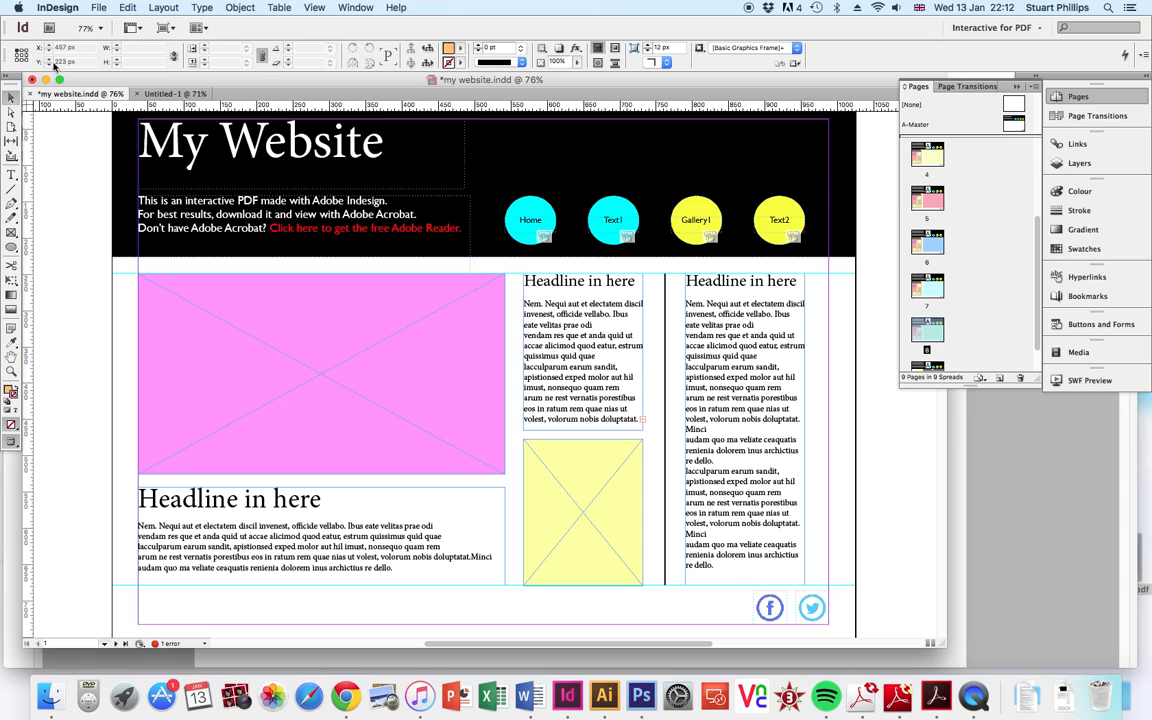
pyautogui.click(99, 8)
pyautogui.moveTo(105, 23)
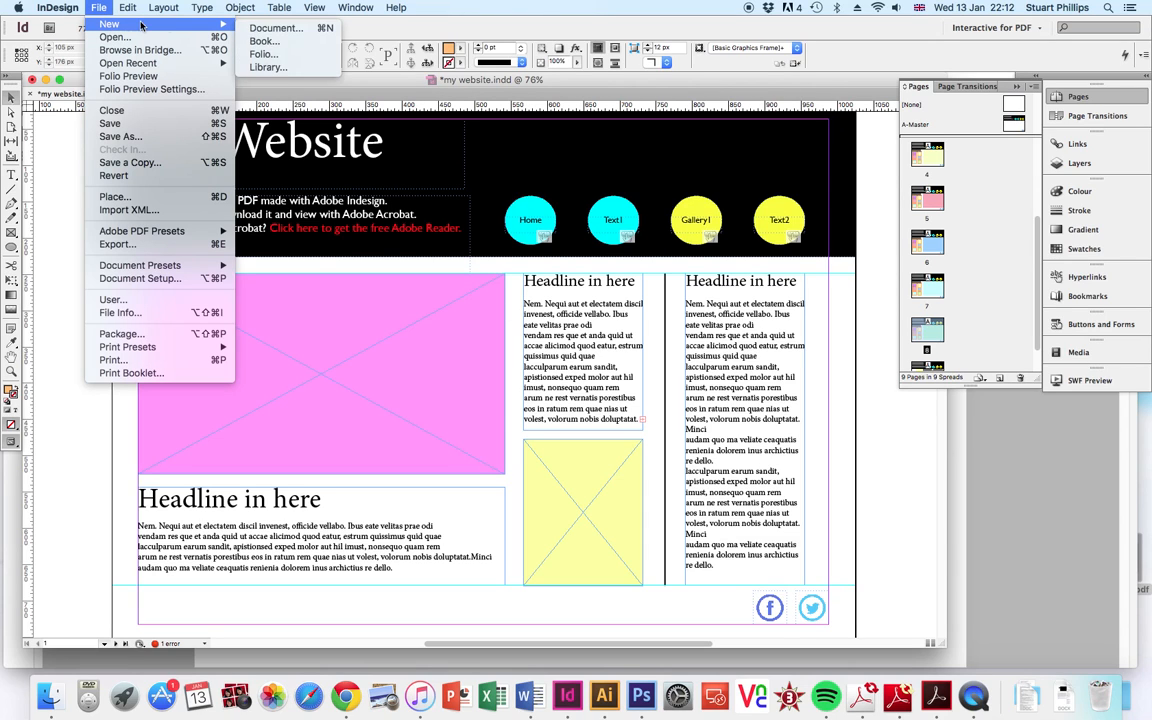
pyautogui.click(240, 27)
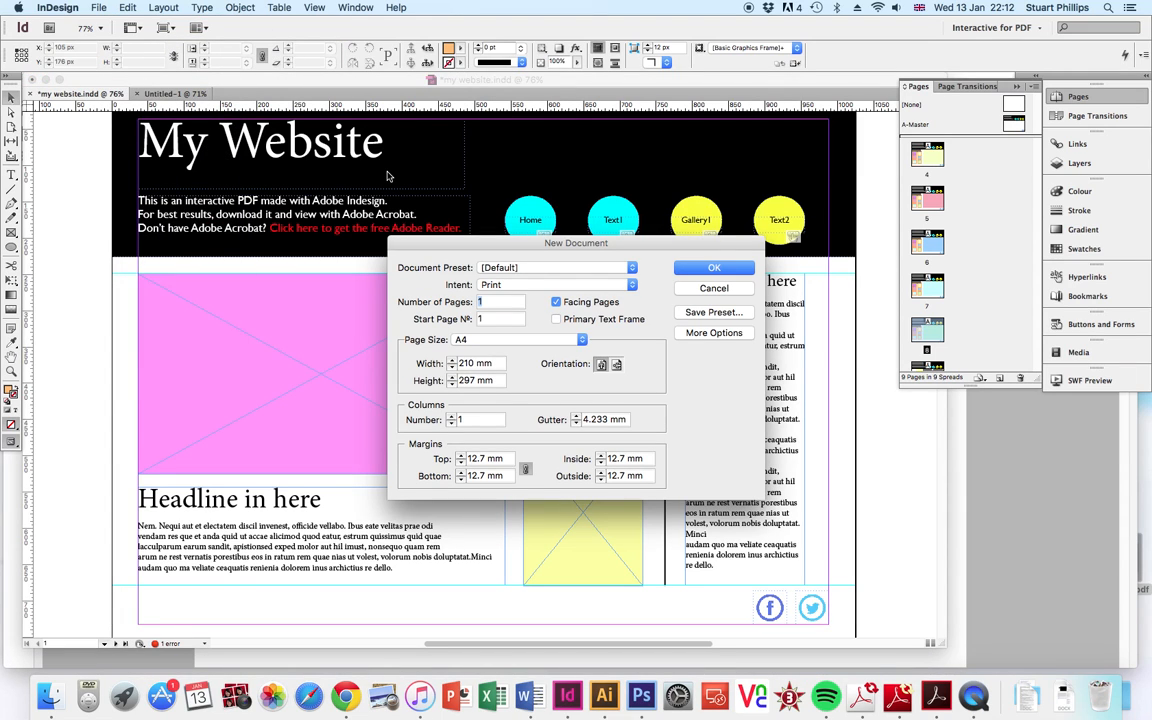
pyautogui.click(497, 286)
pyautogui.click(505, 297)
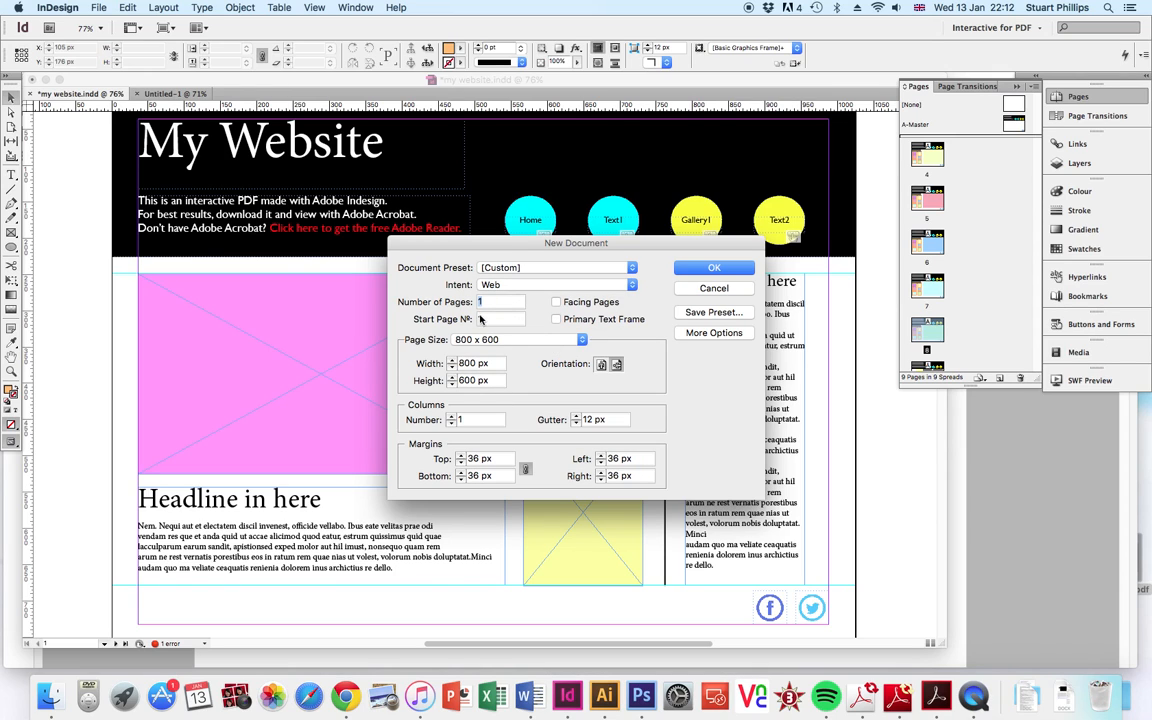
pyautogui.click(494, 340)
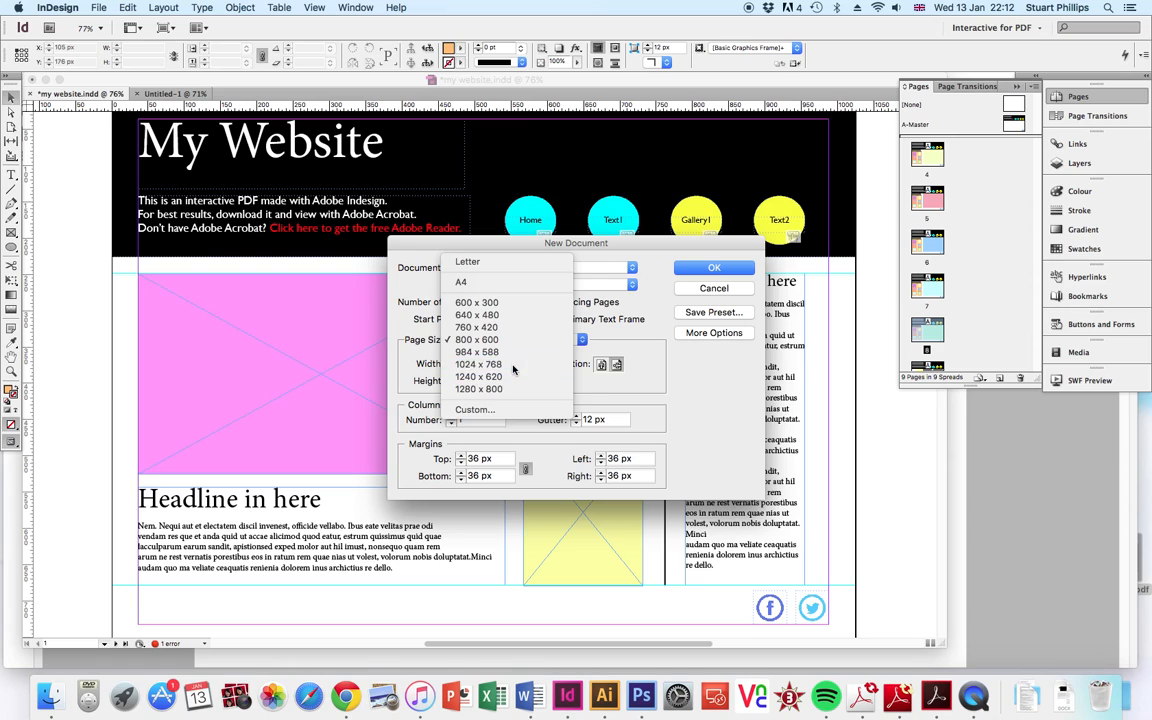
pyautogui.click(513, 366)
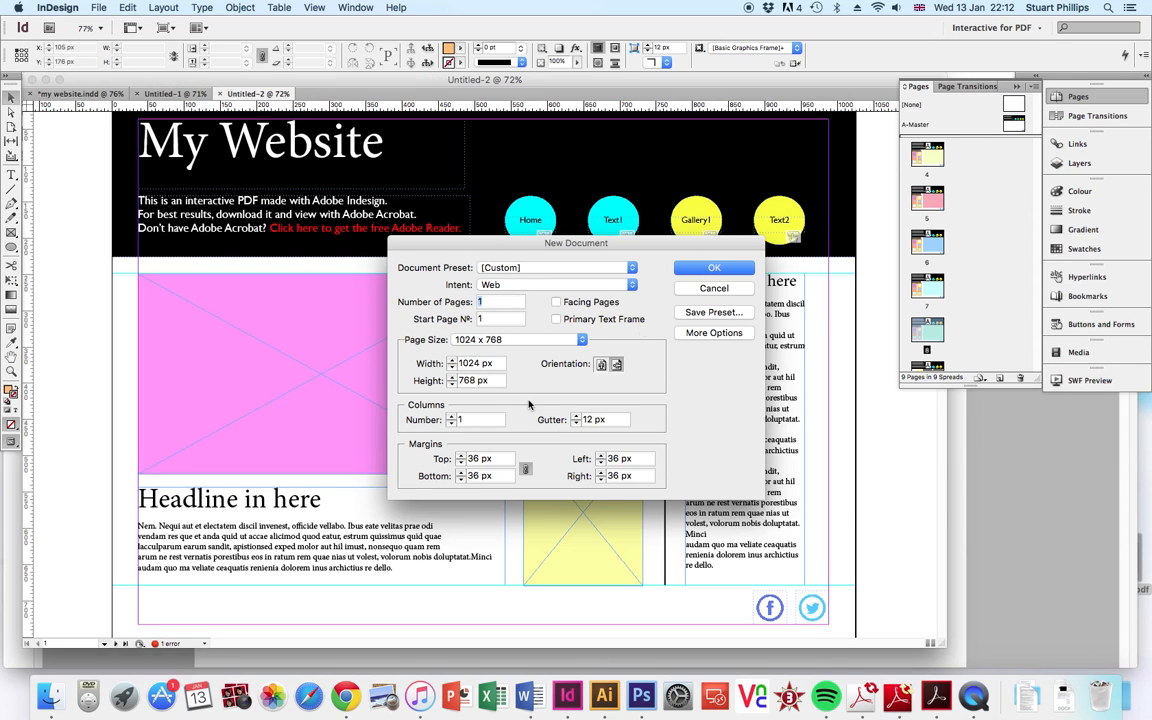
pyautogui.click(703, 269)
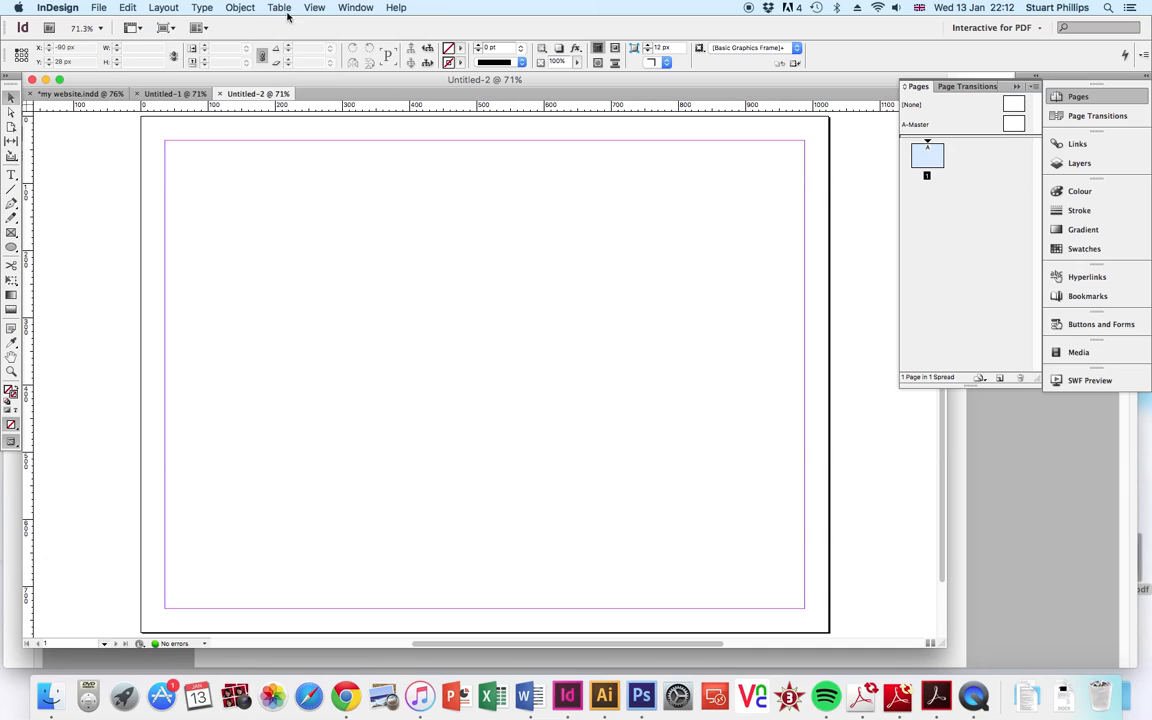
# Switch the workspace to Essentials and back to Interactive for PDF.
pyautogui.click(1038, 28)
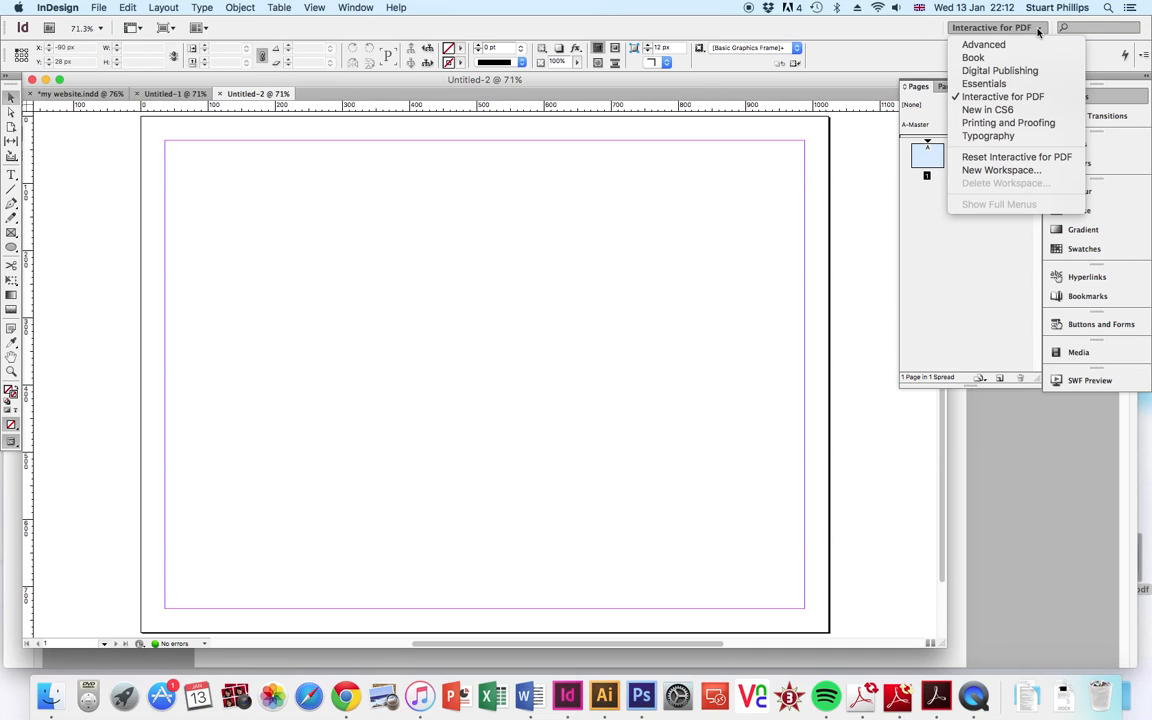
pyautogui.click(1012, 85)
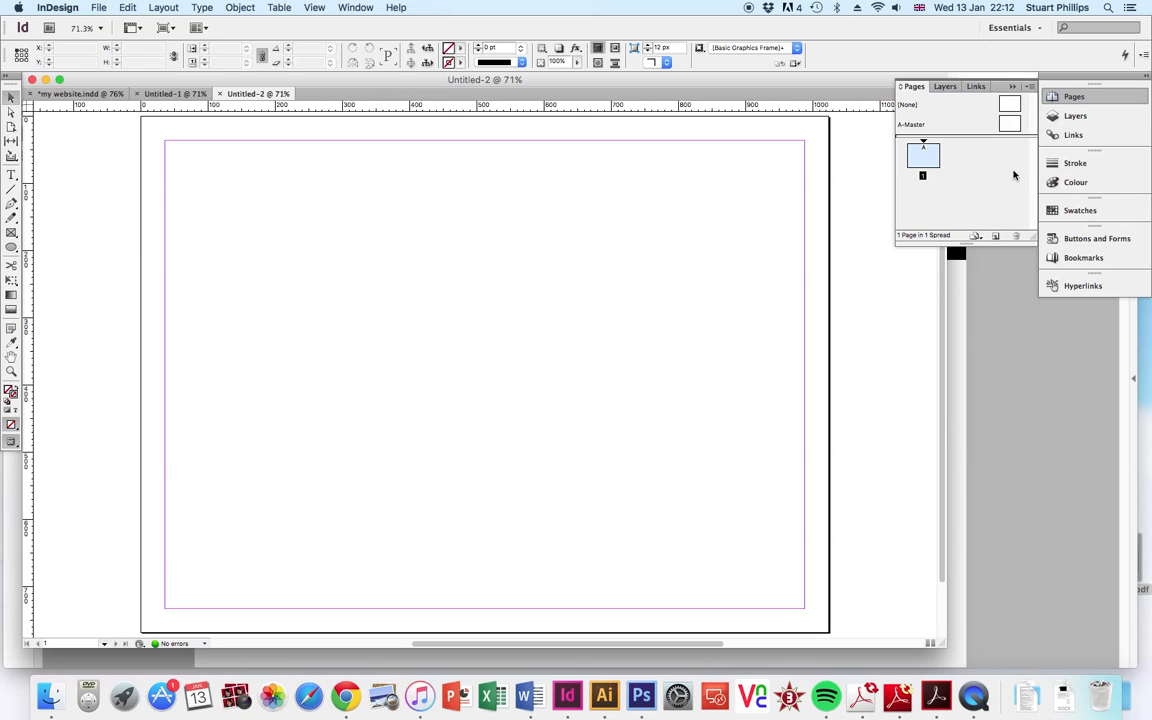
pyautogui.click(1039, 28)
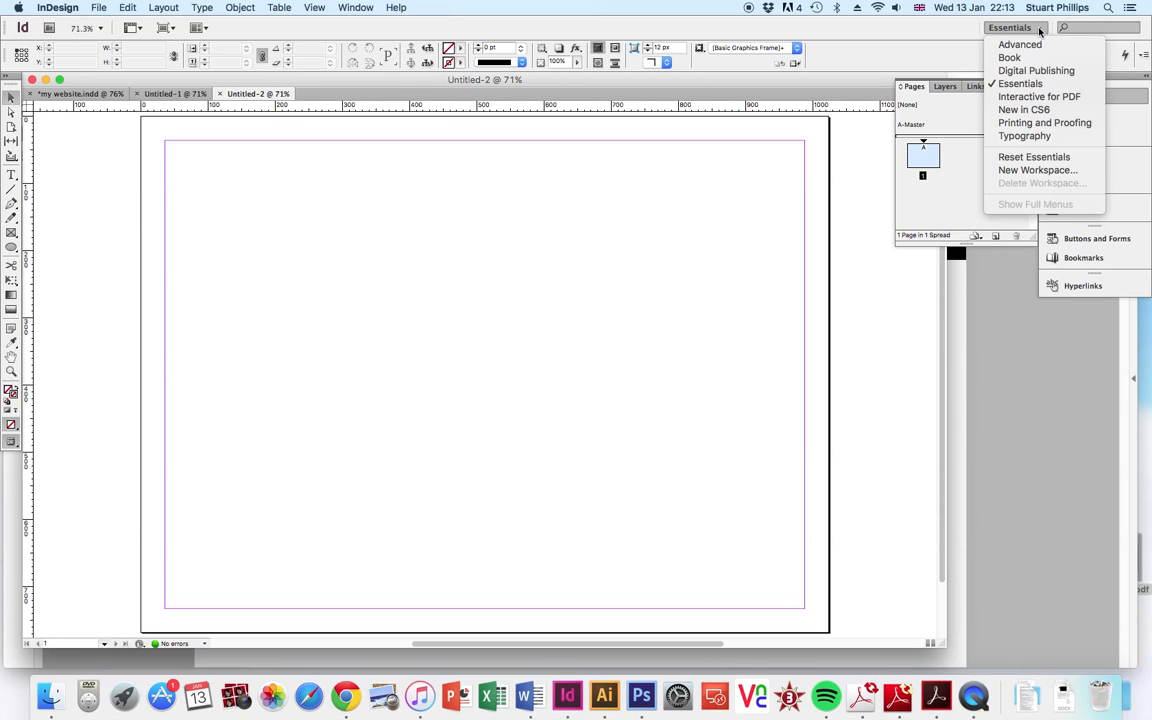
pyautogui.click(1039, 97)
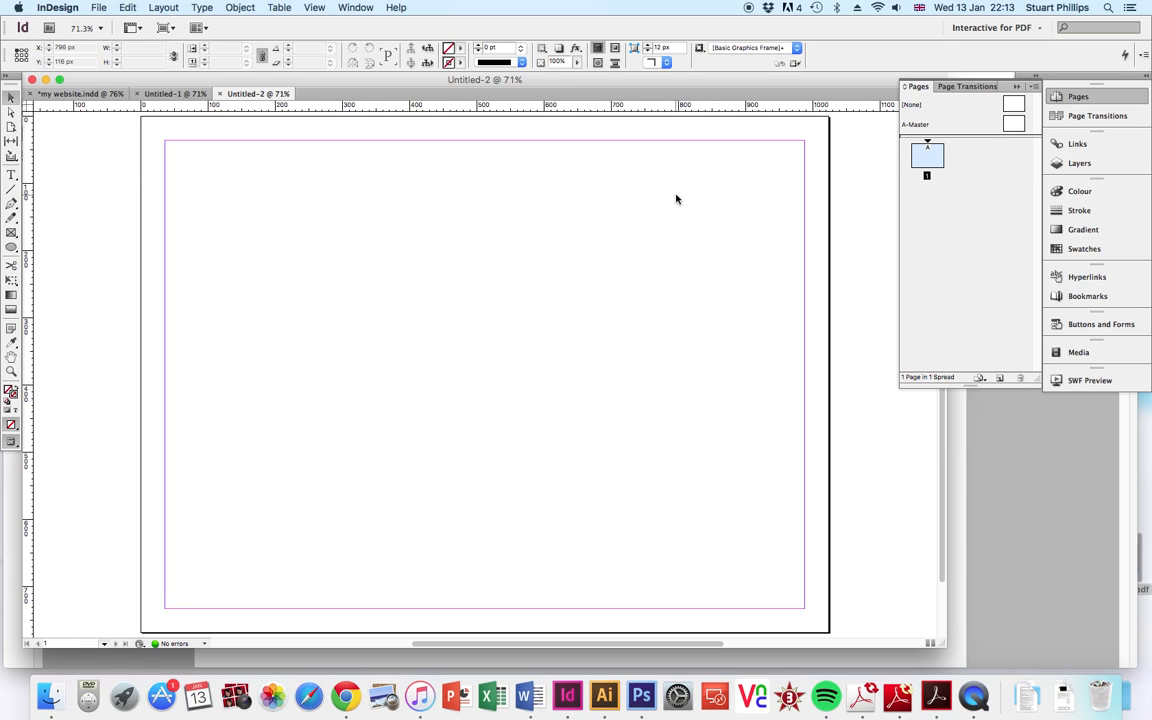
# Look through the page thumbnails of my website.indd and open its A-Master page.
pyautogui.click(83, 95)
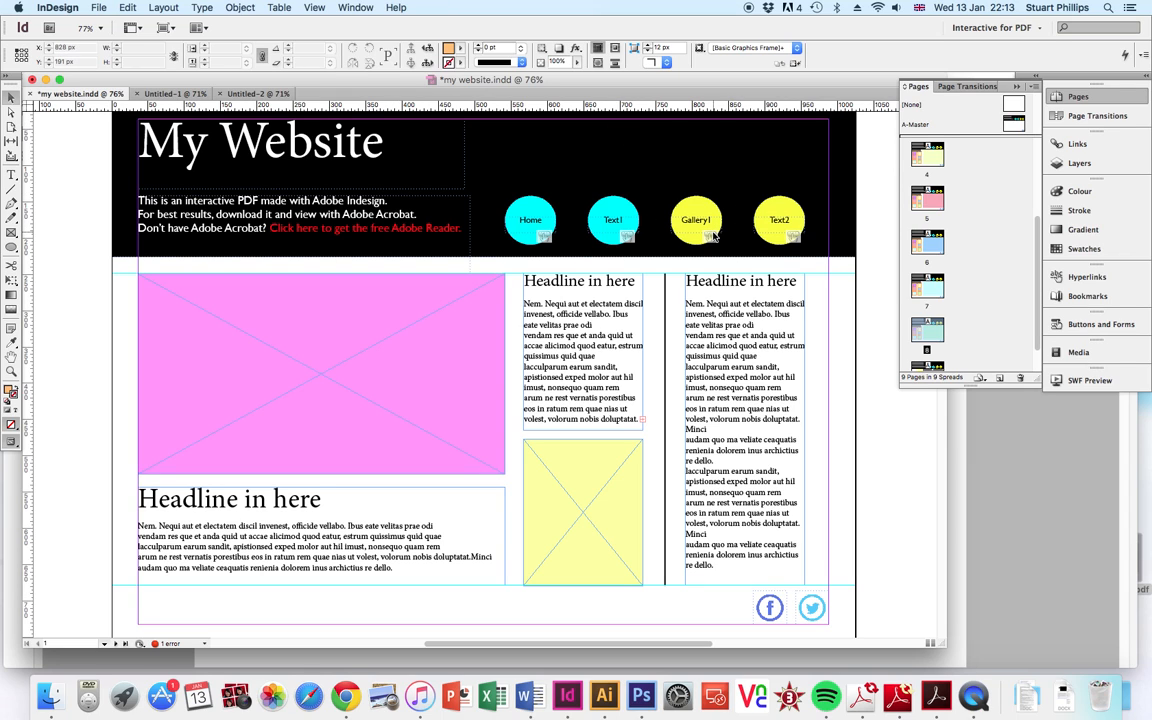
pyautogui.scroll(5, 932, 175)
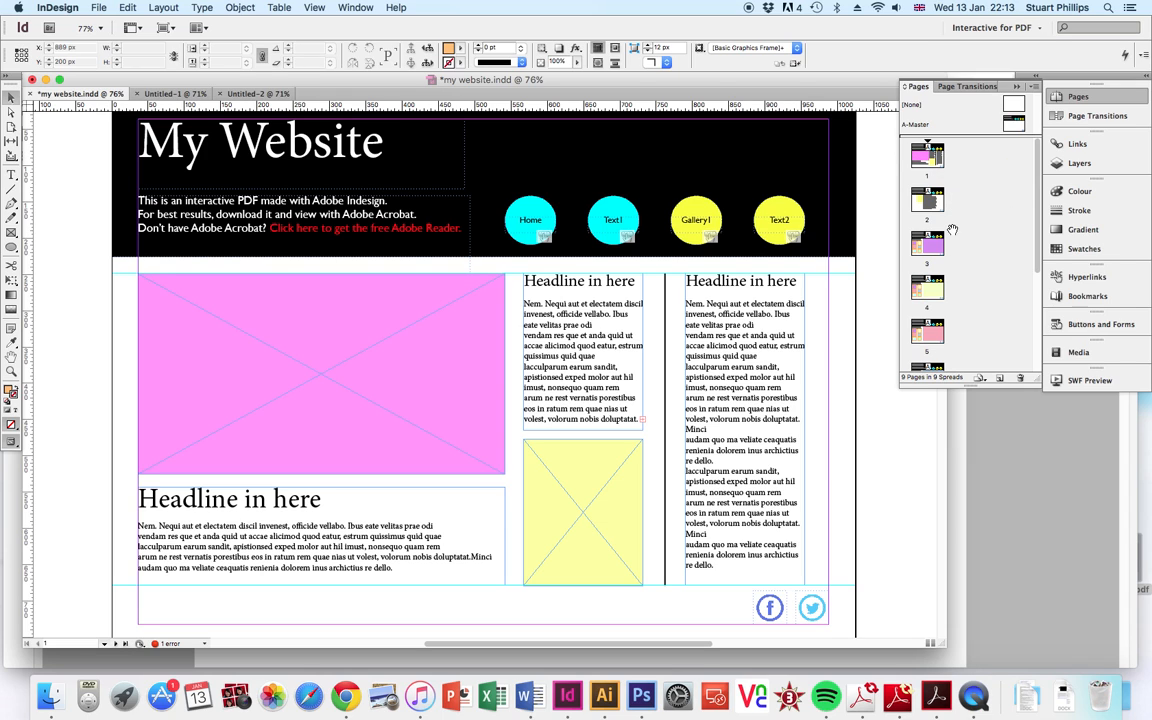
pyautogui.scroll(-3, 934, 245)
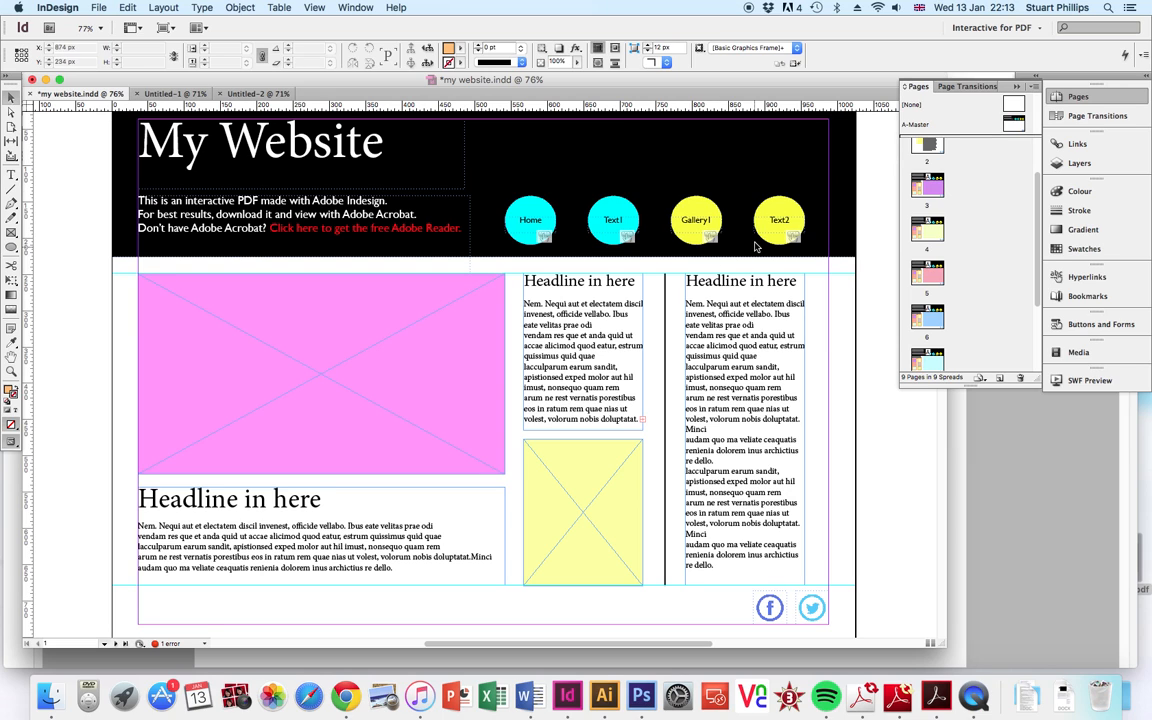
pyautogui.scroll(-5, 960, 280)
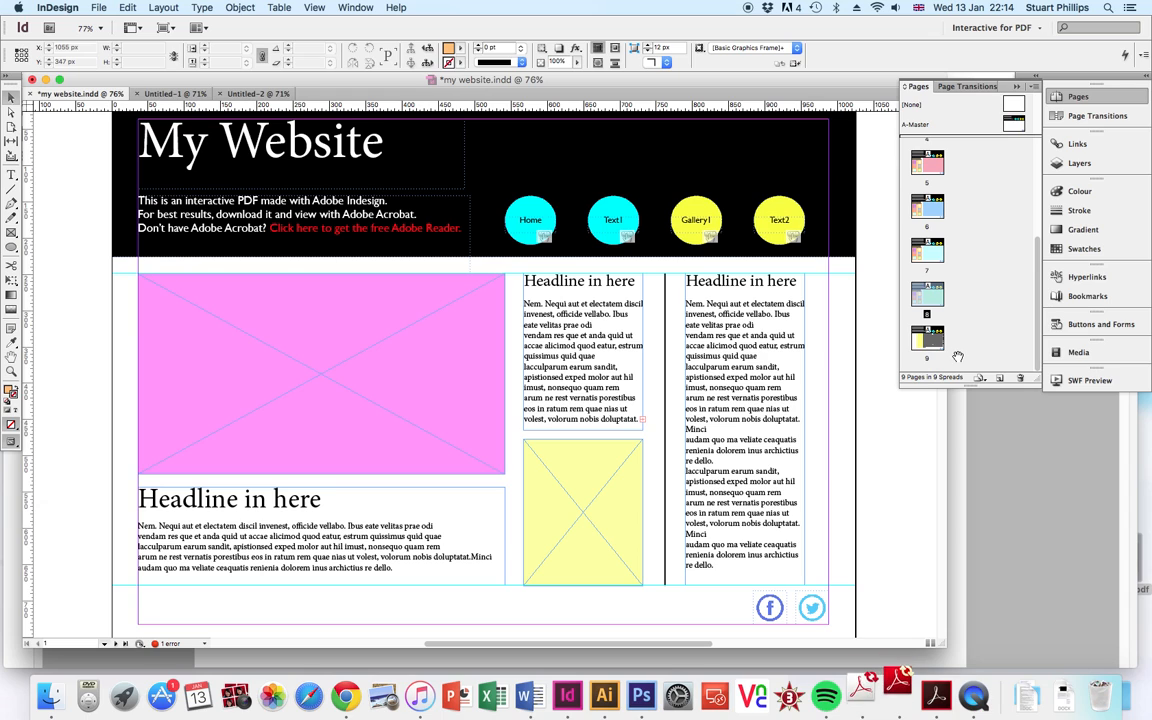
pyautogui.scroll(5, 1000, 260)
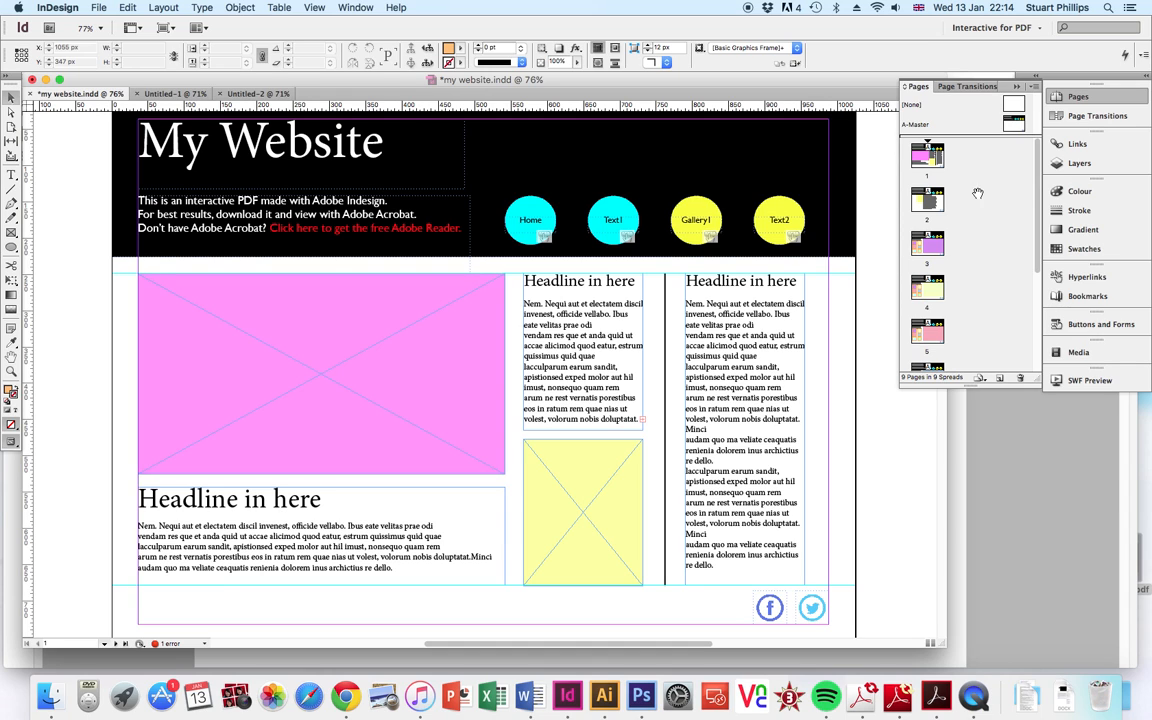
pyautogui.doubleClick(1015, 127)
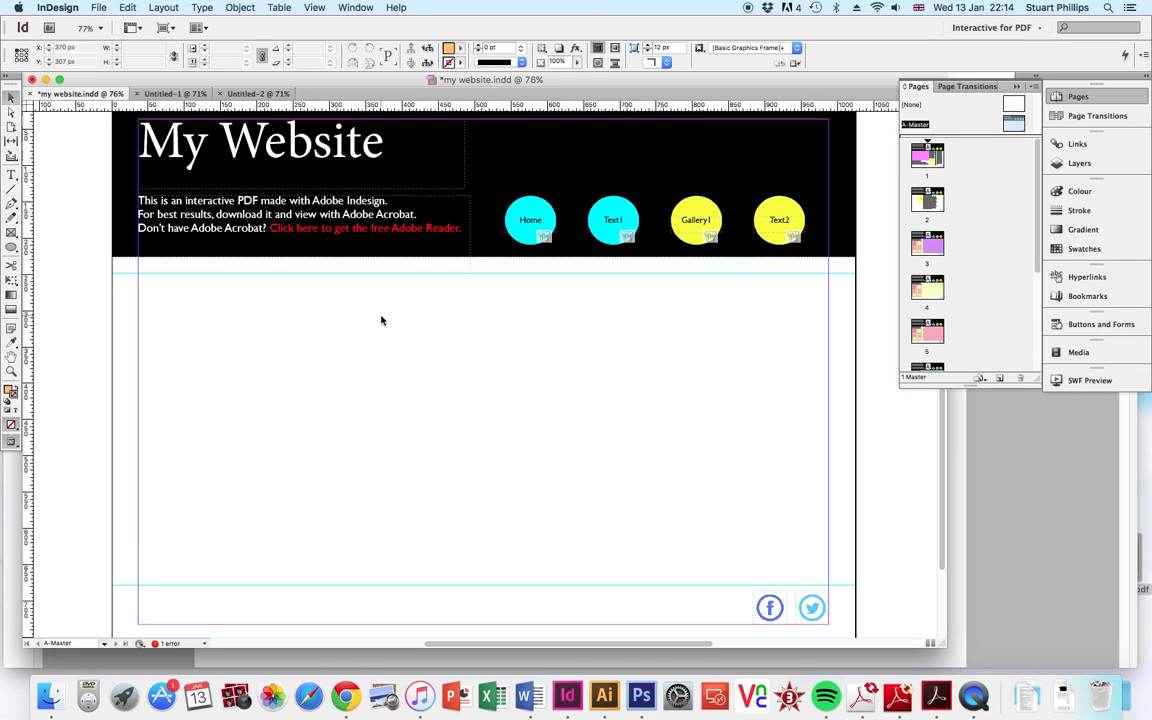
# Copy the master's black header background, title and intro text frames, leaving out the four navigation circles and their labels.
pyautogui.scroll(3, 249, 288)
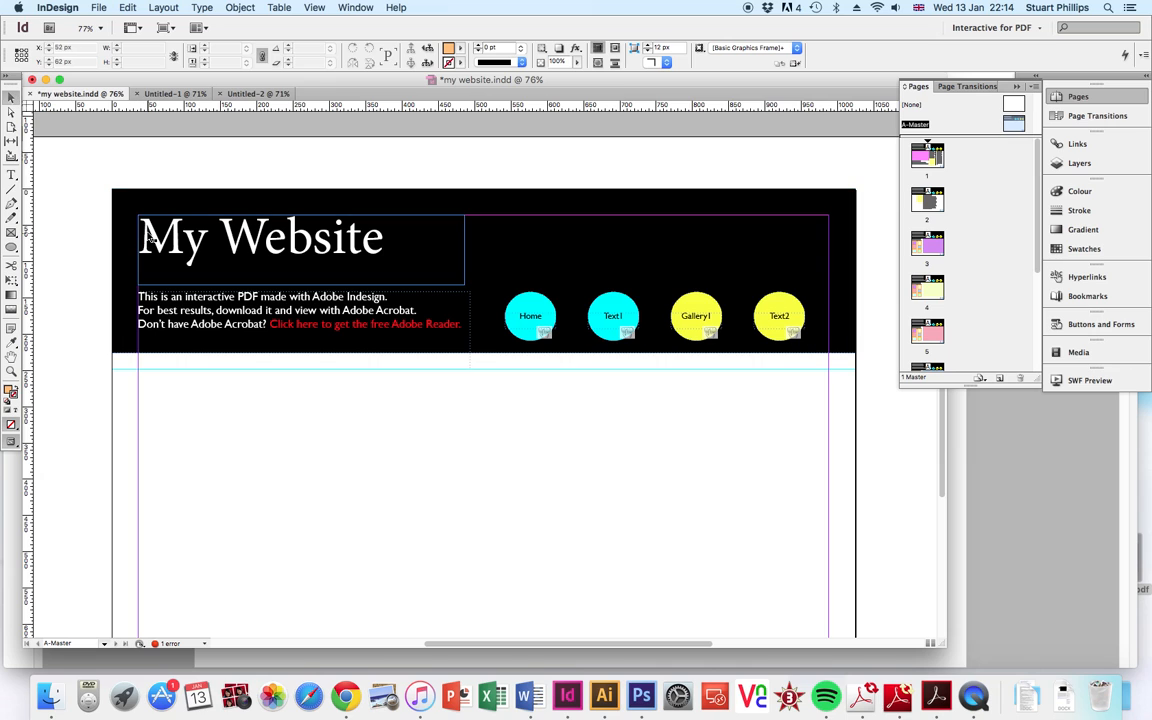
pyautogui.moveTo(77, 172); pyautogui.dragTo(872, 373)
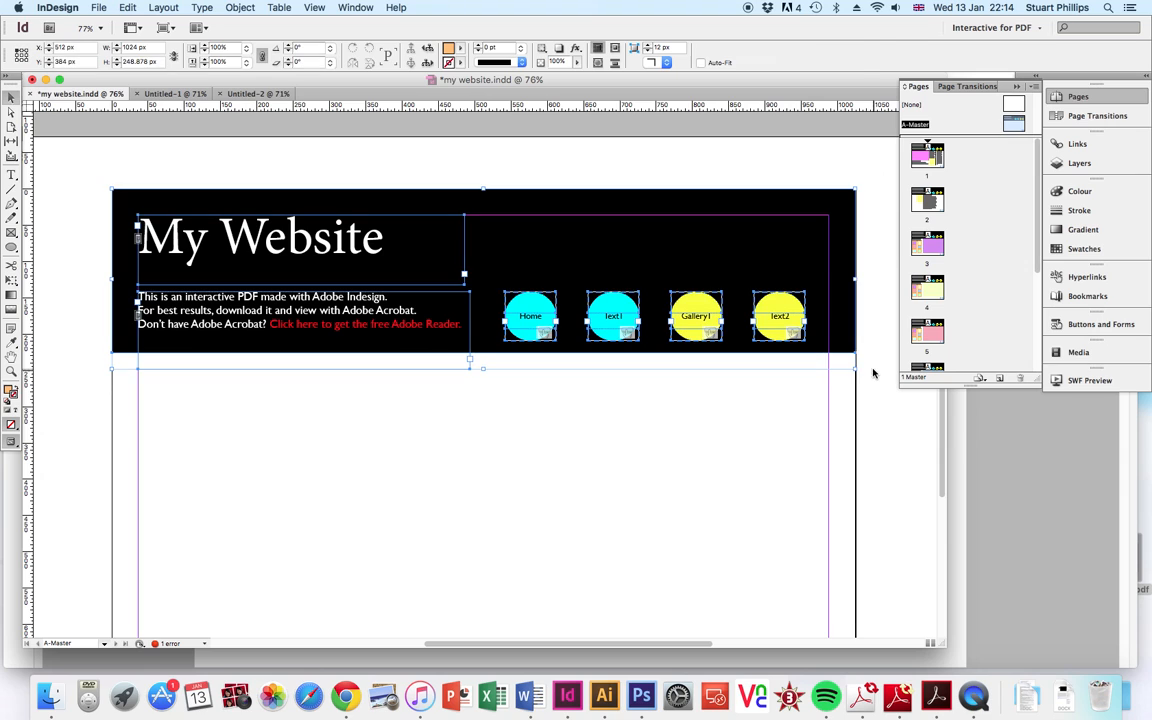
pyautogui.keyDown('shift'); pyautogui.click(776, 310); pyautogui.keyUp('shift')
pyautogui.keyDown('shift'); pyautogui.click(707, 308); pyautogui.keyUp('shift')
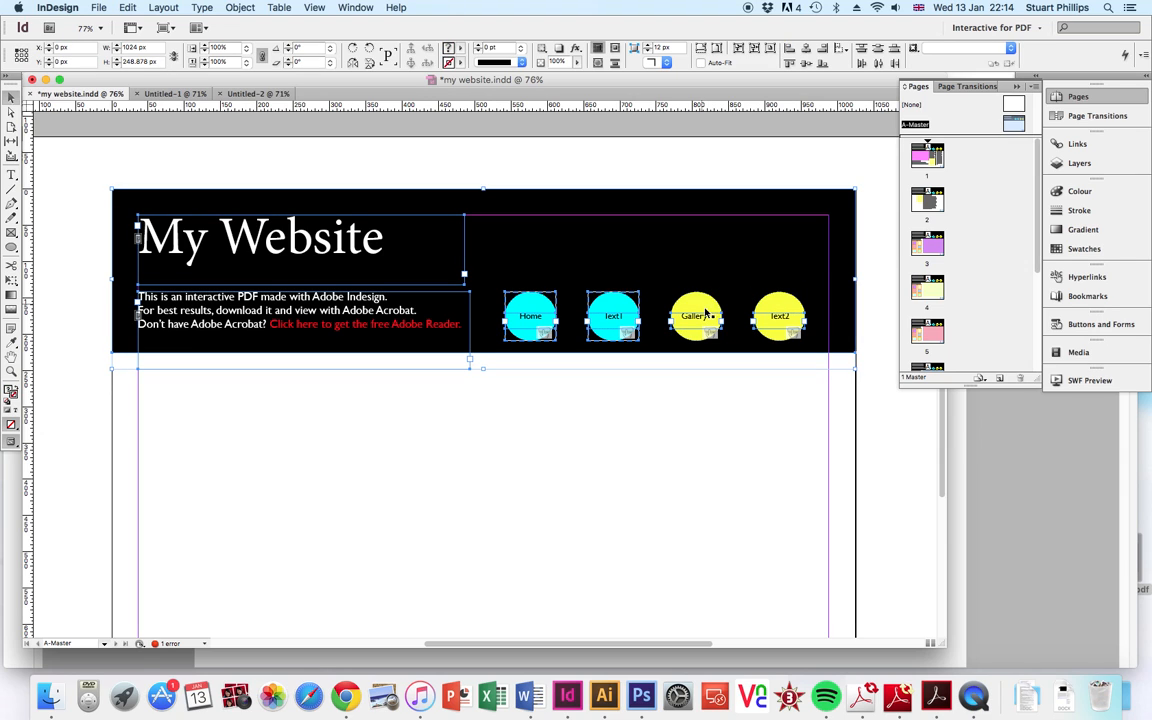
pyautogui.keyDown('shift'); pyautogui.click(620, 307); pyautogui.keyUp('shift')
pyautogui.keyDown('shift'); pyautogui.click(554, 310); pyautogui.keyUp('shift')
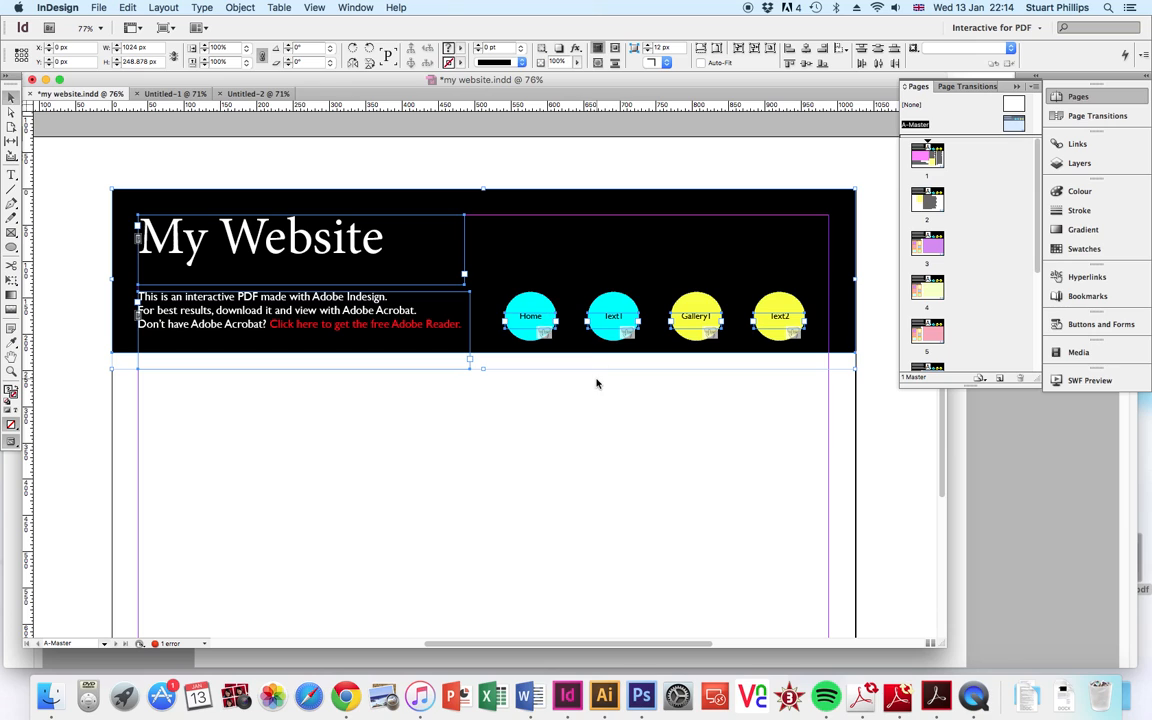
pyautogui.keyDown('shift'); pyautogui.click(535, 320); pyautogui.keyUp('shift')
pyautogui.keyDown('shift'); pyautogui.click(615, 320); pyautogui.keyUp('shift')
pyautogui.keyDown('shift'); pyautogui.click(710, 320); pyautogui.keyUp('shift')
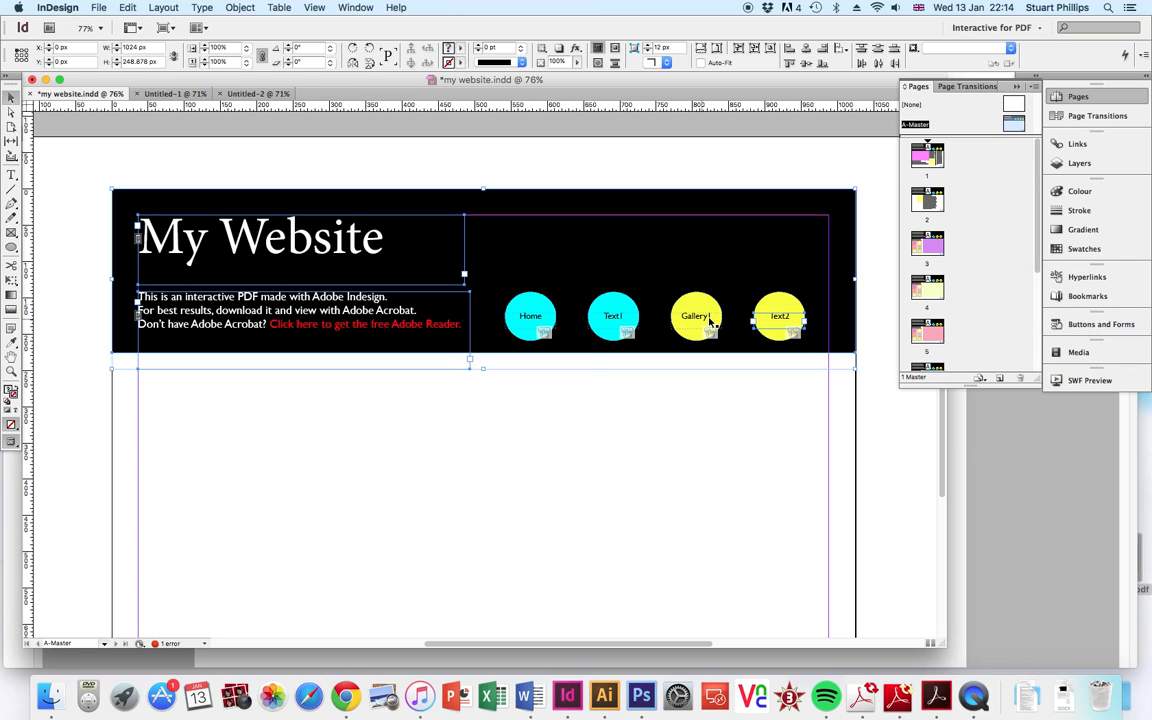
pyautogui.keyDown('shift'); pyautogui.click(785, 319); pyautogui.keyUp('shift')
pyautogui.rightClick(507, 244)
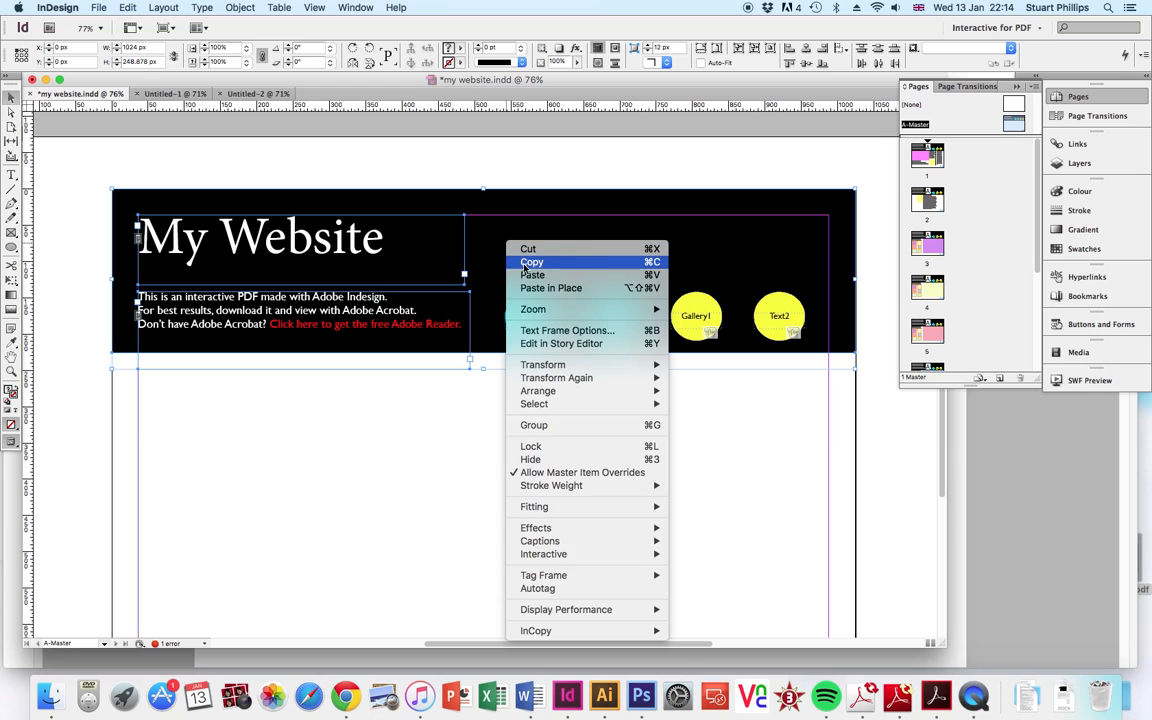
pyautogui.click(527, 262)
# Paste the copied header elements in place on the A-Master page of Untitled-2.
pyautogui.click(258, 94)
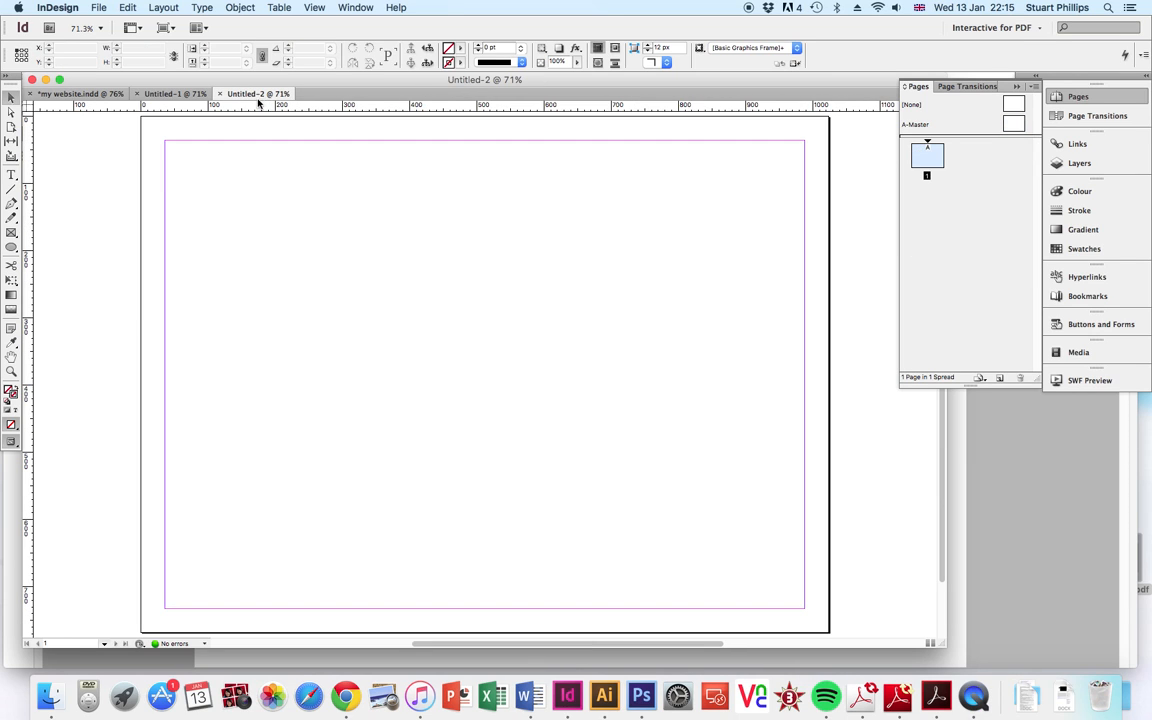
pyautogui.doubleClick(1013, 124)
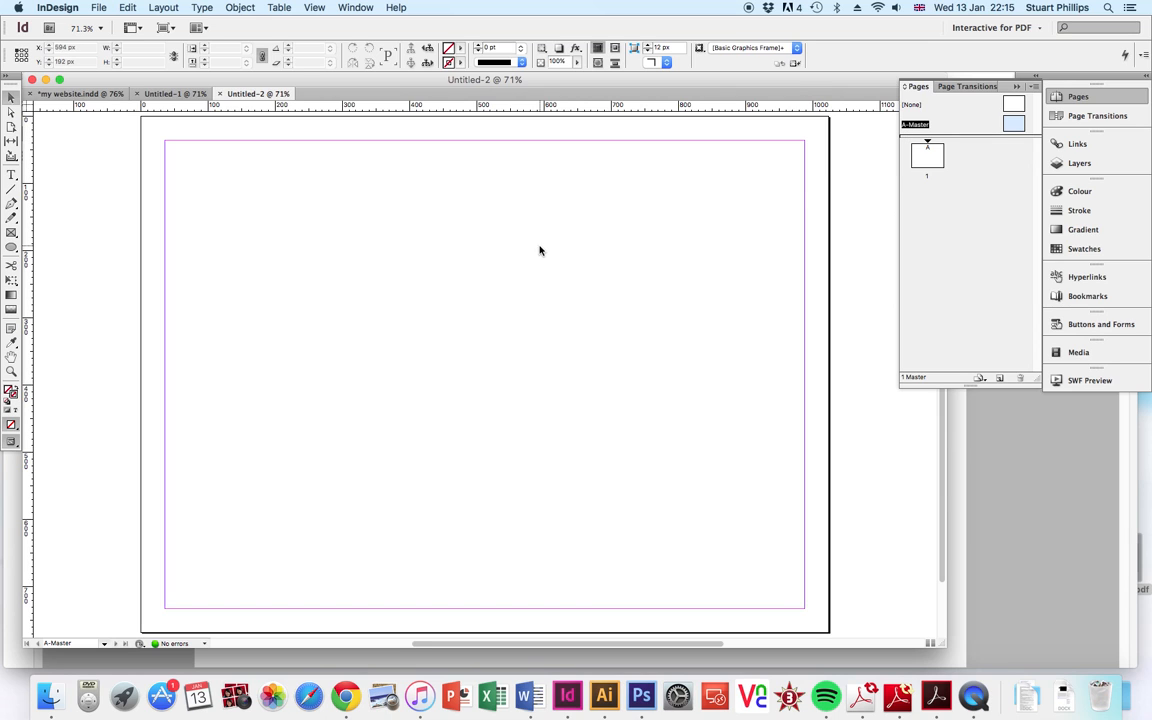
pyautogui.rightClick(424, 260)
pyautogui.click(468, 278)
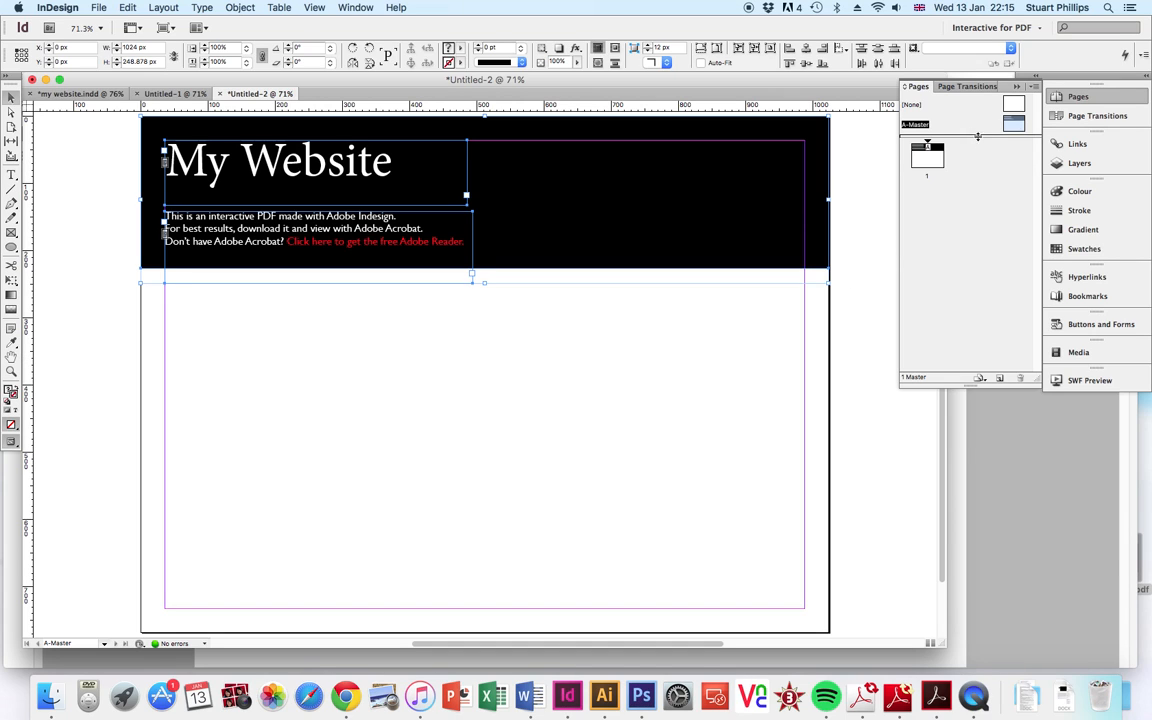
# Add four pages based on A-Master to make a five-page document, and view pages 5 and 3 and the master.
pyautogui.click(1020, 128)
pyautogui.click(930, 190)
pyautogui.click(927, 156)
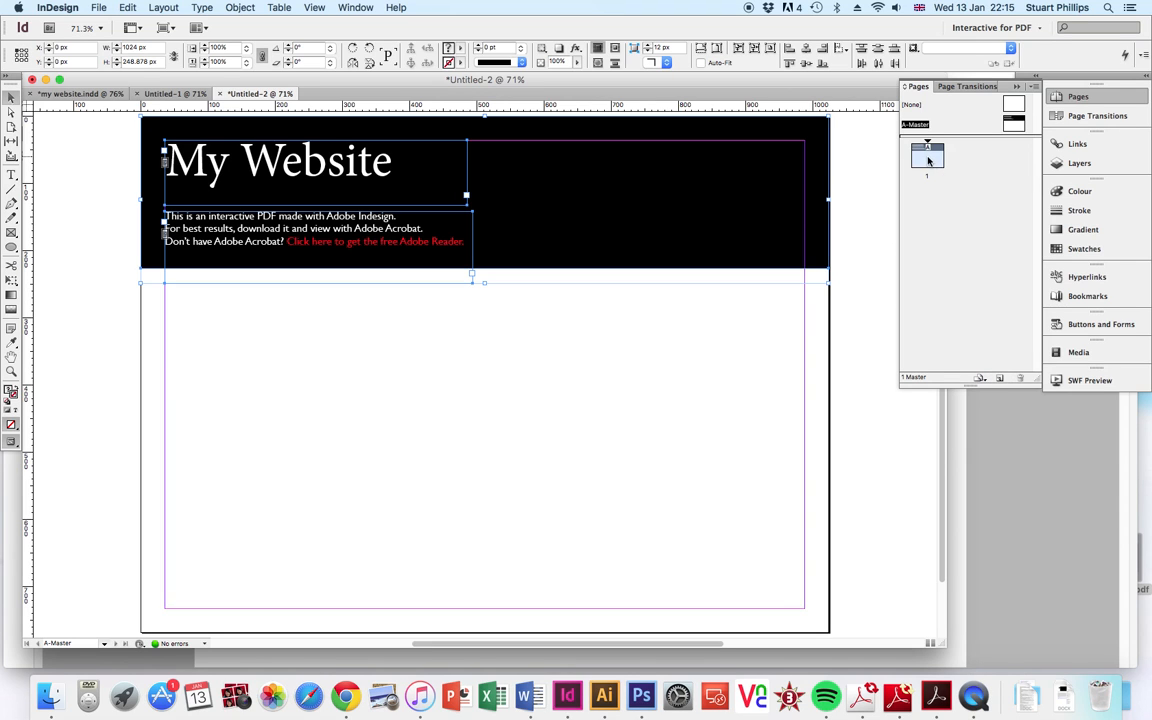
pyautogui.click(998, 380)
pyautogui.click(999, 380)
pyautogui.click(1000, 380)
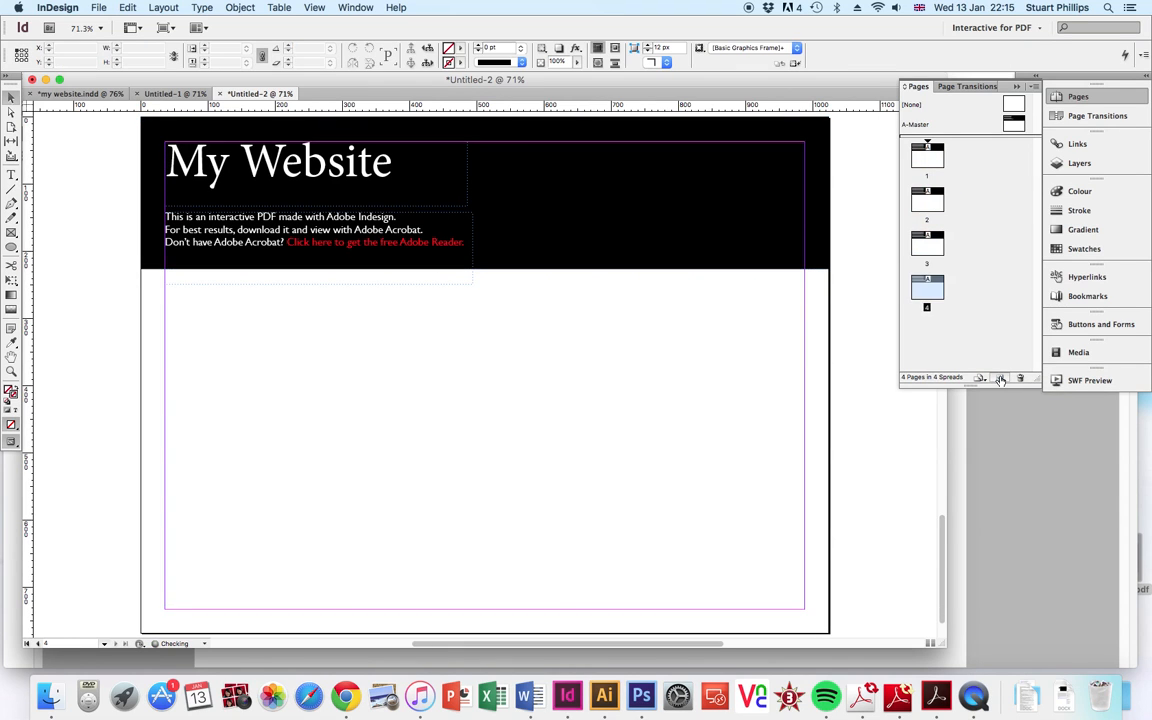
pyautogui.click(1000, 380)
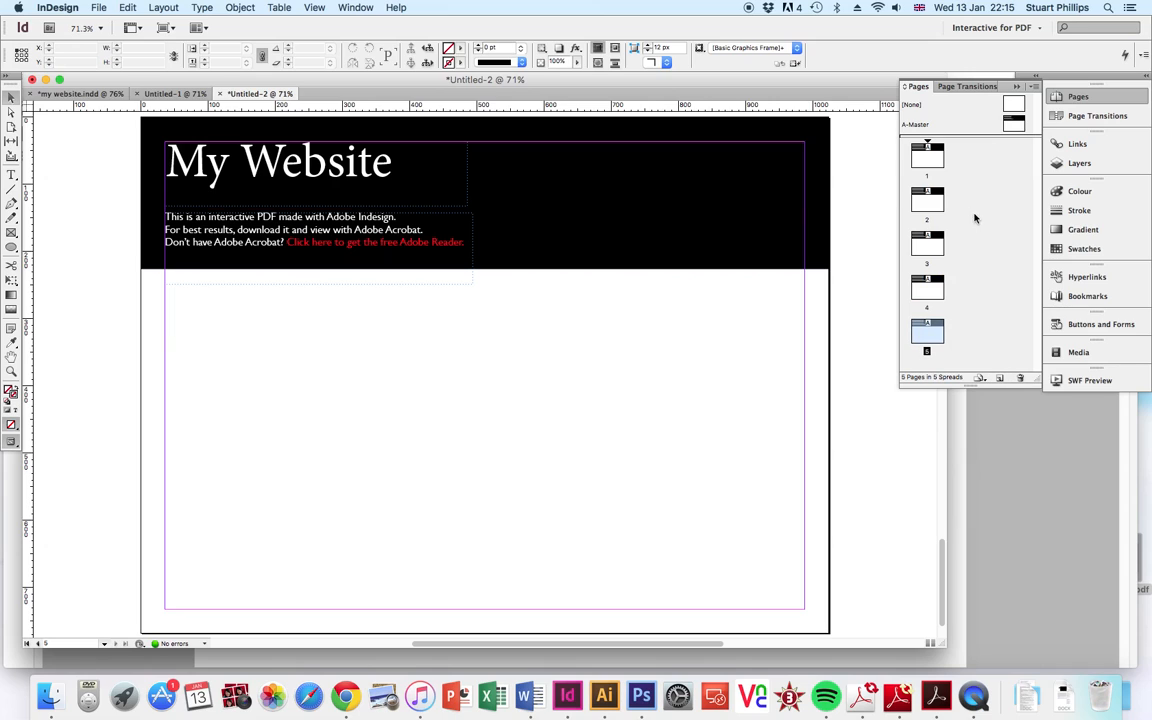
pyautogui.click(937, 331)
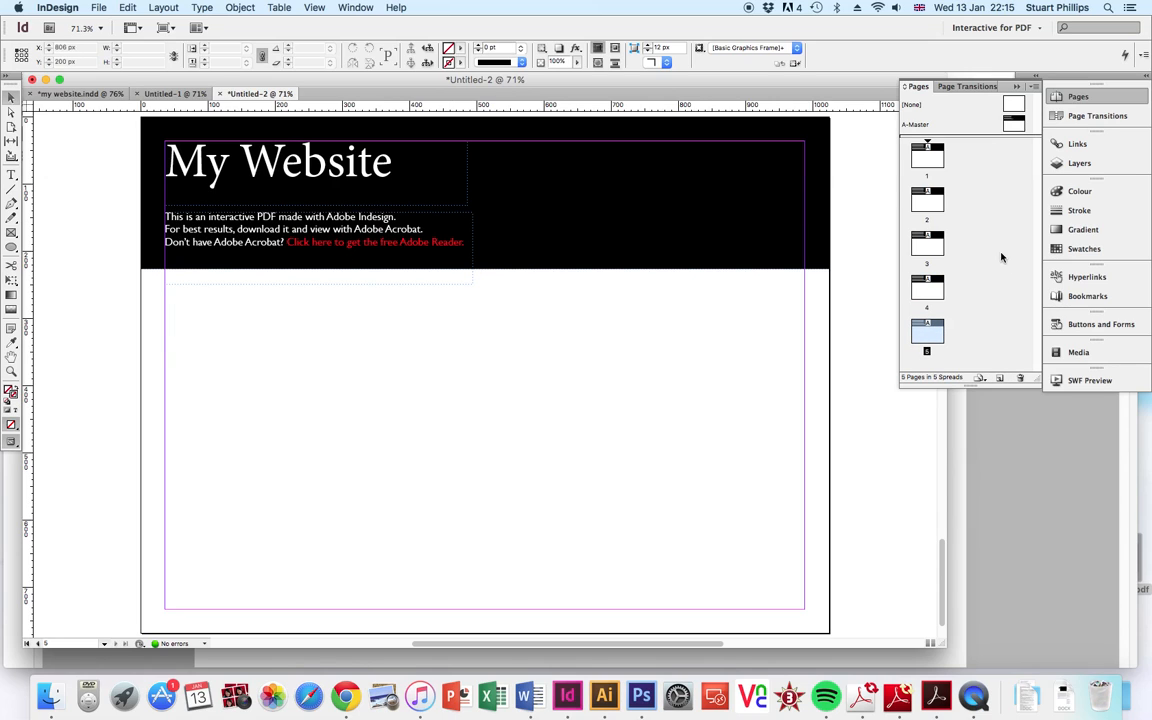
pyautogui.doubleClick(927, 243)
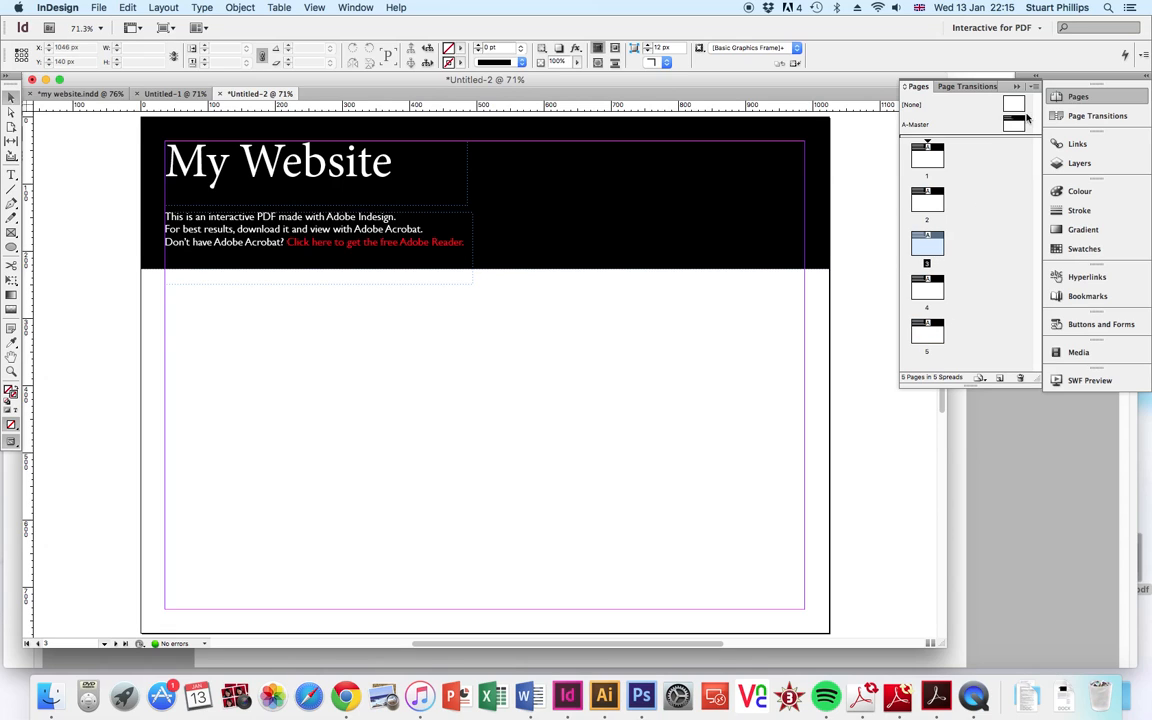
pyautogui.doubleClick(912, 123)
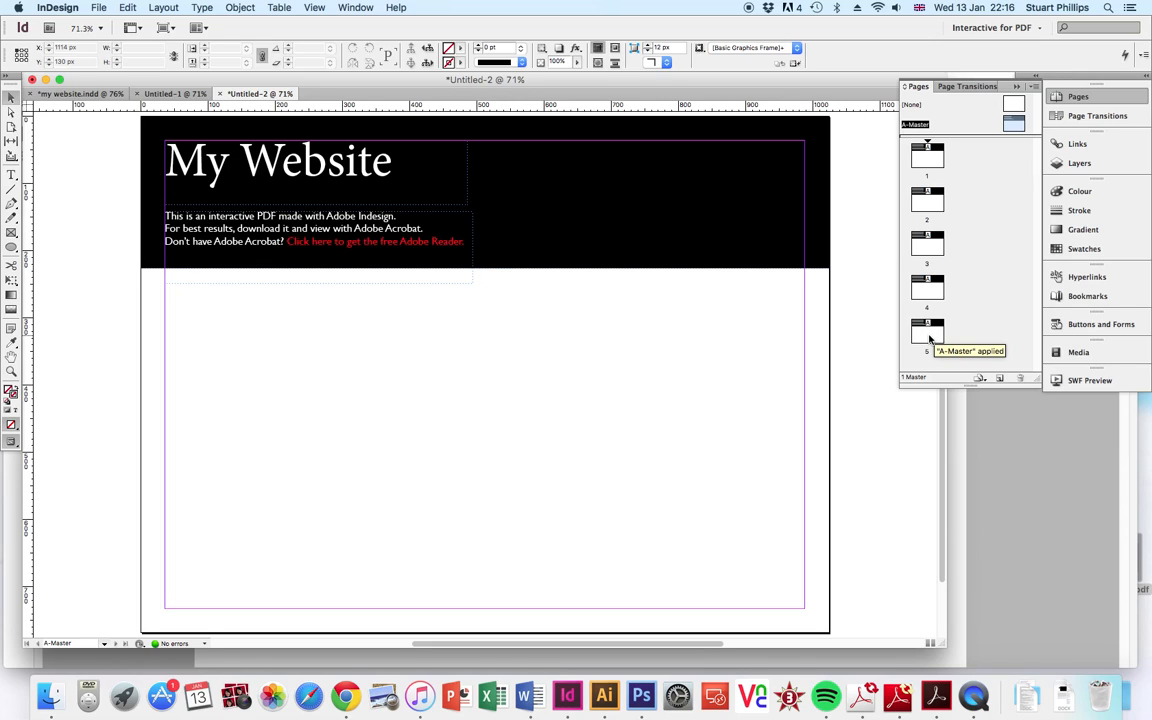
# Draw a text frame about 274 x 146 px in the lower-right area of page 1 reading HOME at 60 pt.
pyautogui.doubleClick(927, 164)
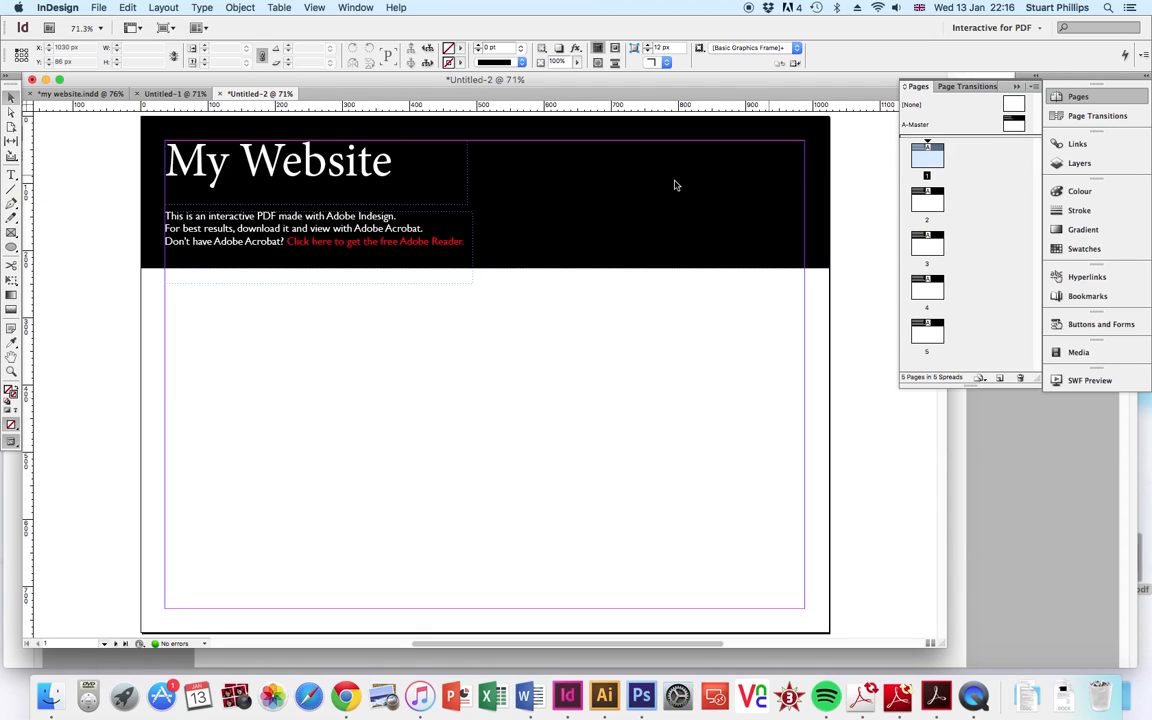
pyautogui.press('t')
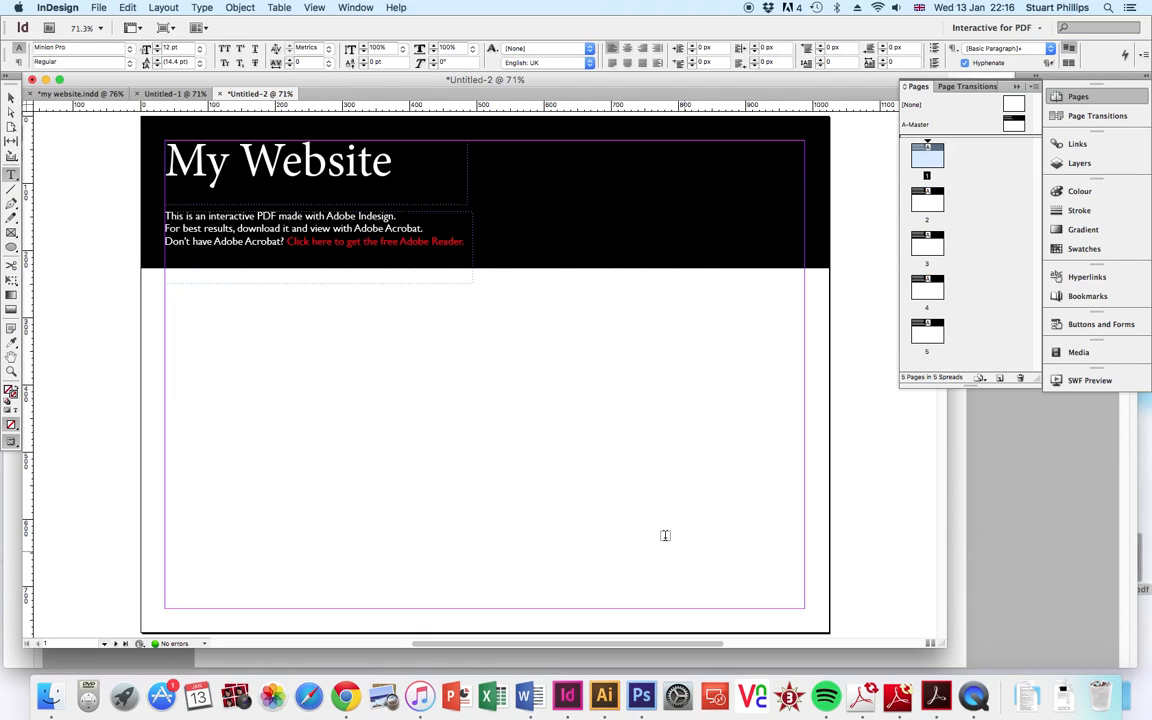
pyautogui.moveTo(599, 513); pyautogui.dragTo(784, 610)
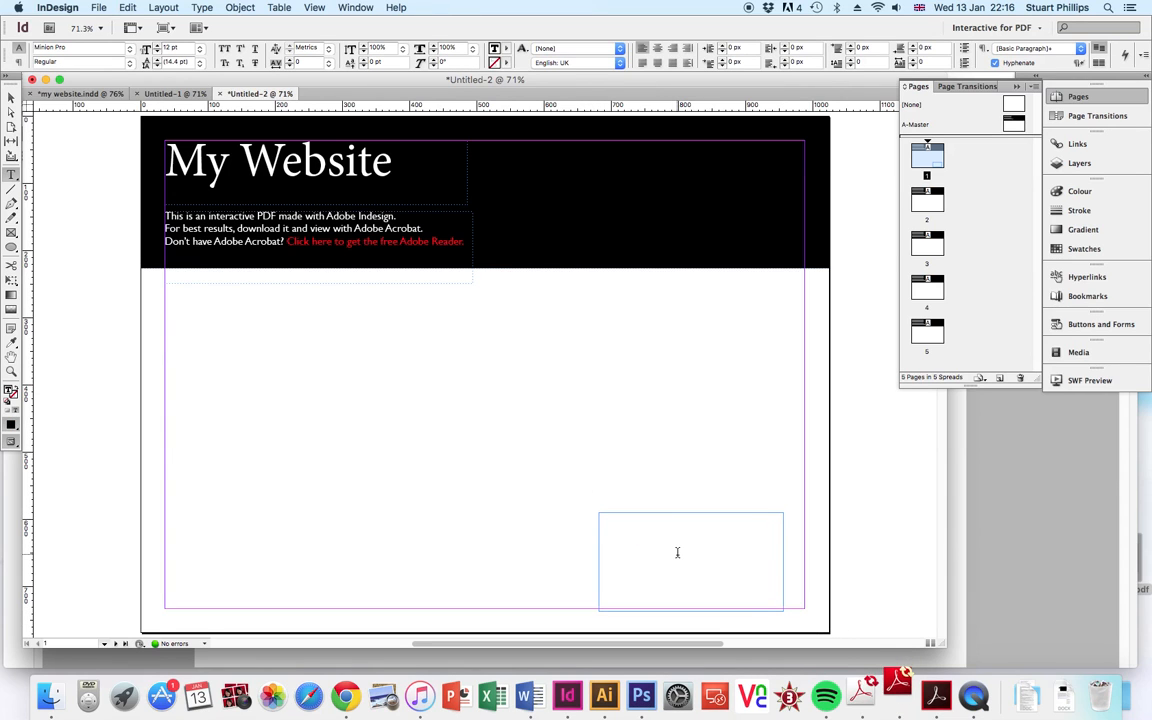
pyautogui.write('H')
pyautogui.press('super+a')
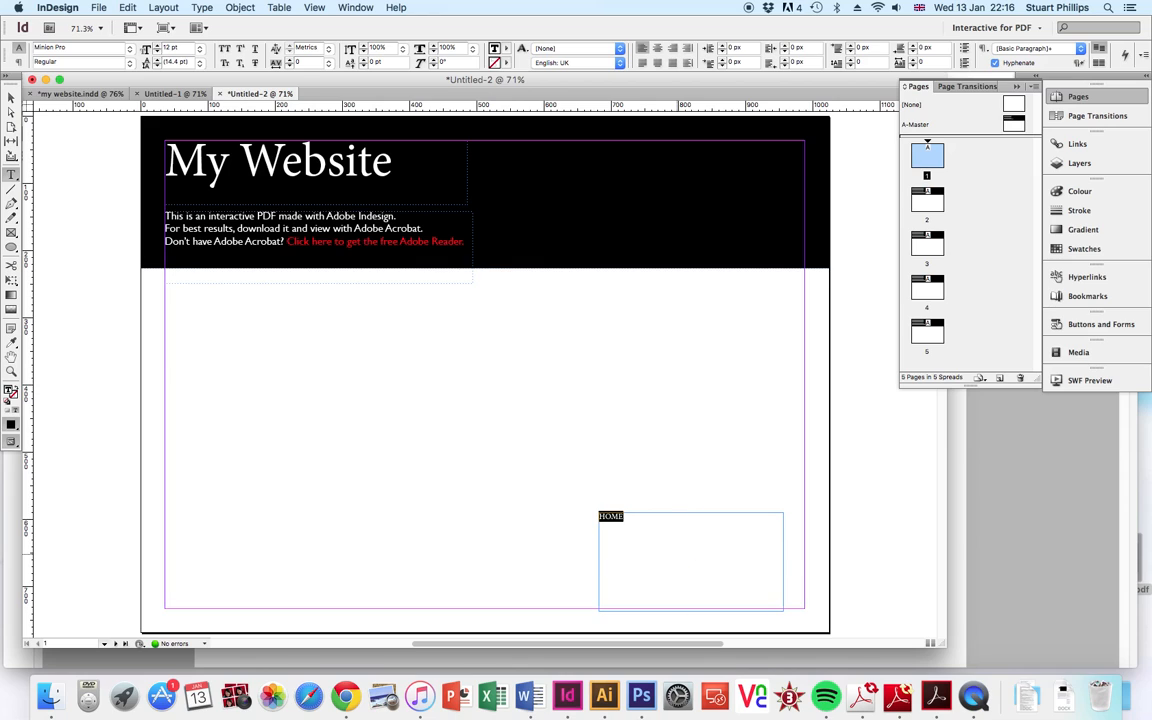
pyautogui.click(199, 48)
pyautogui.click(180, 180)
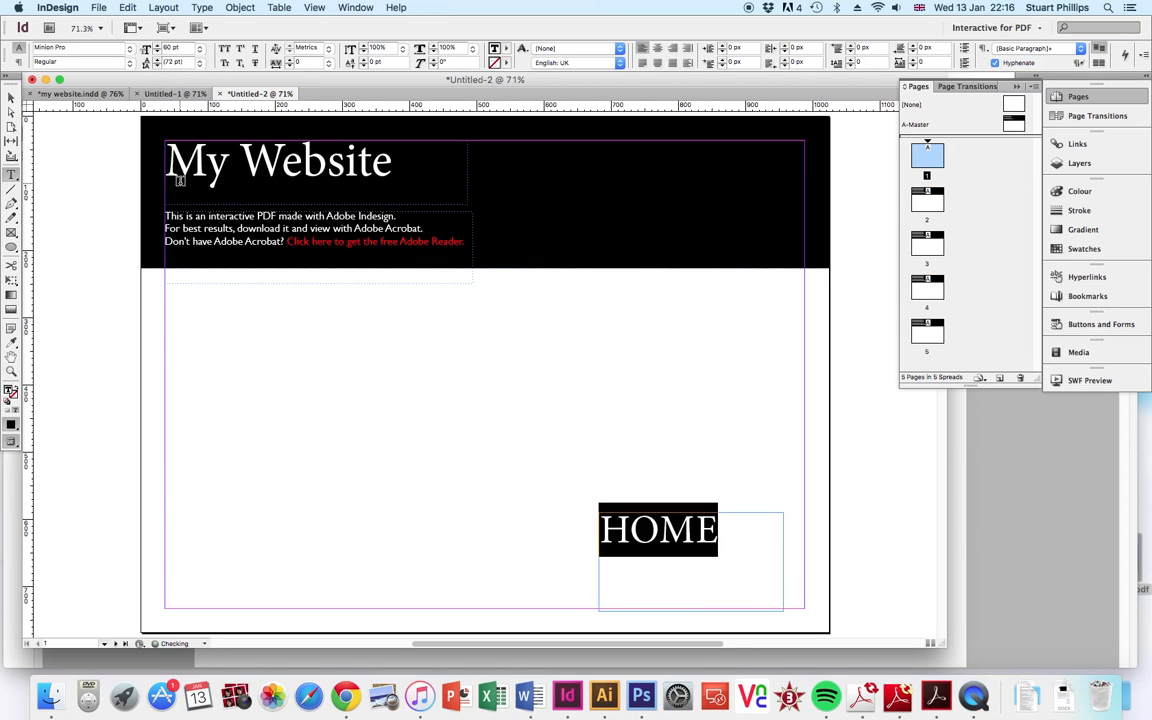
pyautogui.click(11, 97)
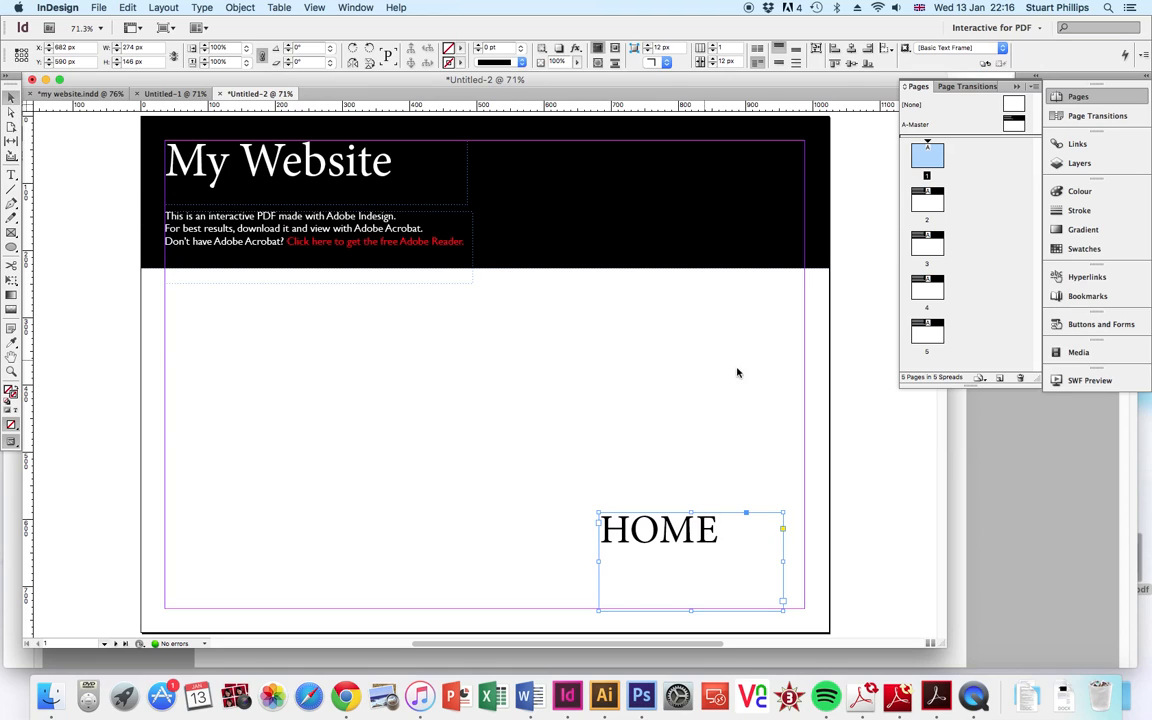
pyautogui.click(607, 403)
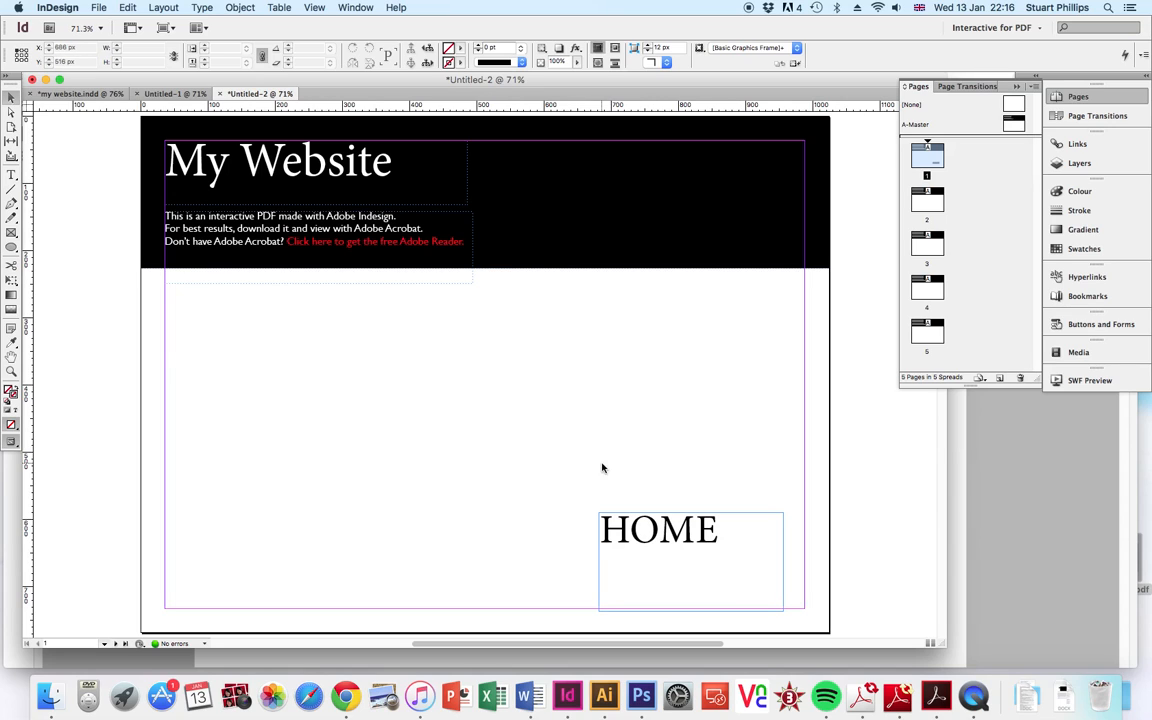
# Copy the HOME text frame, paste it in place on page 2 and change its text to TEXT1.
pyautogui.click(636, 537)
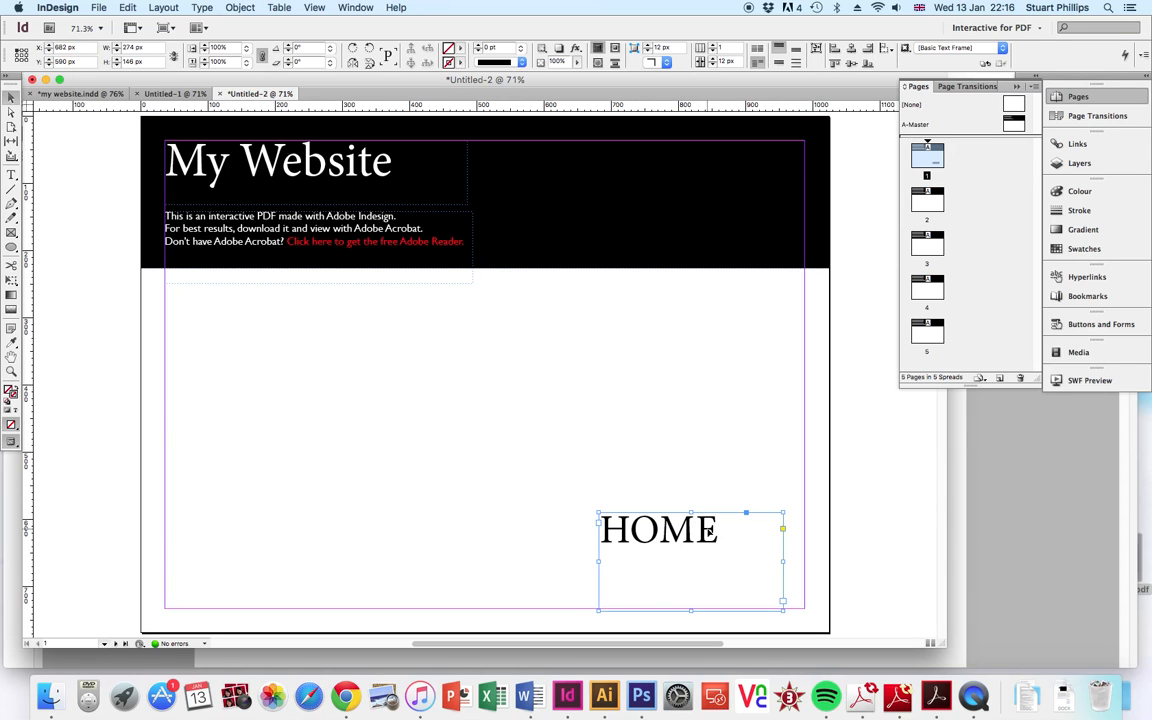
pyautogui.click(930, 200)
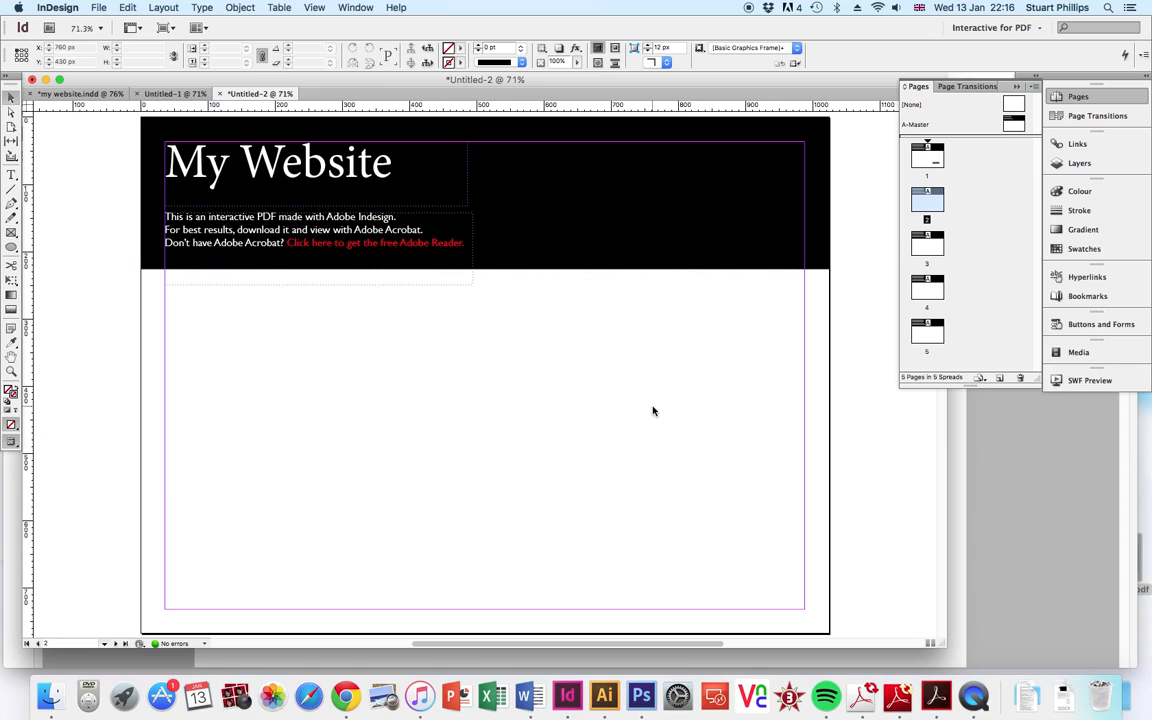
pyautogui.press('super+v')
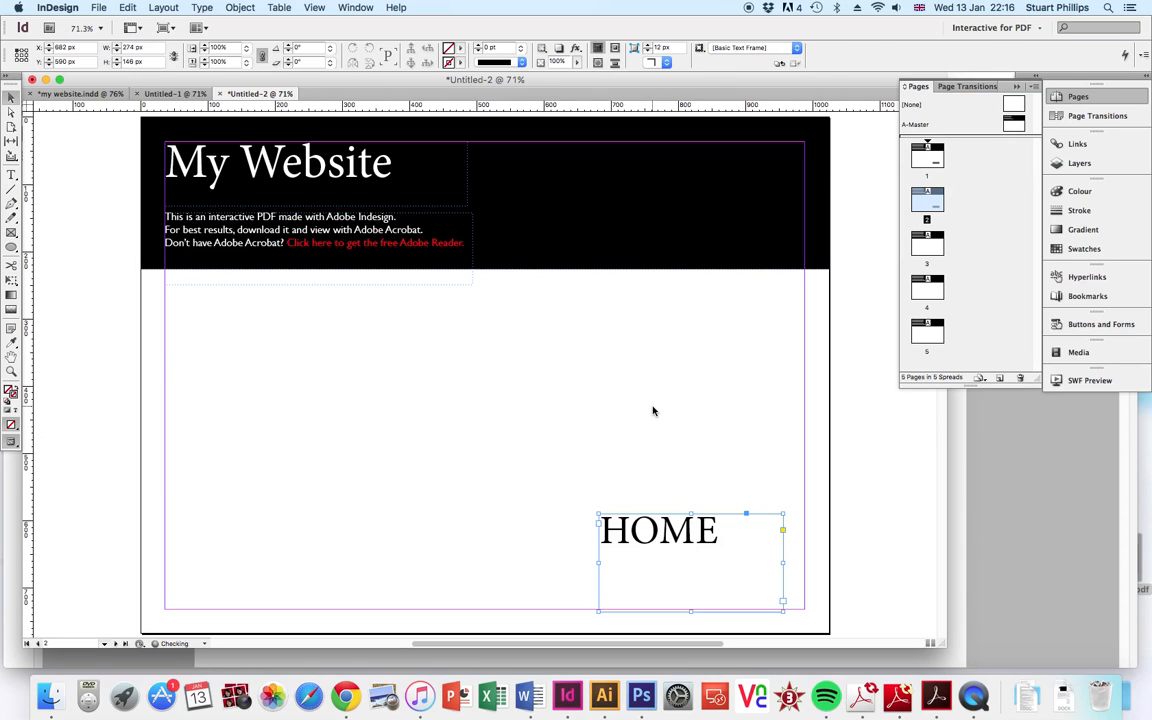
pyautogui.doubleClick(662, 528)
pyautogui.press('super+a')
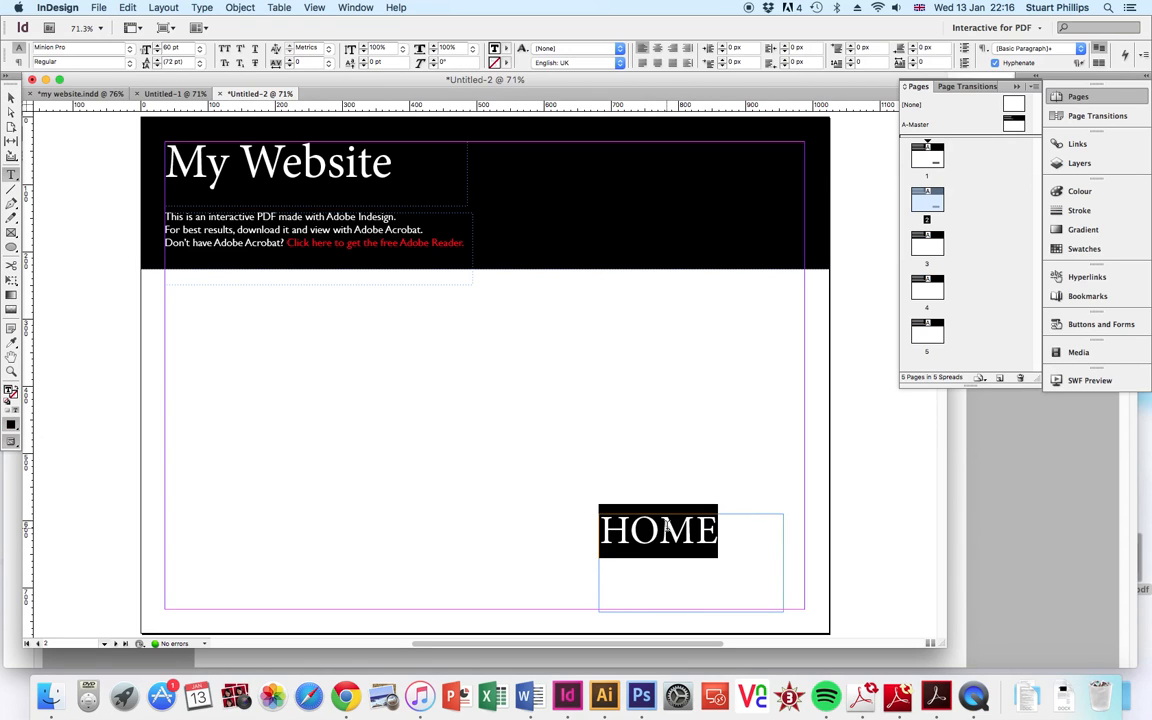
pyautogui.write('TEXT1')
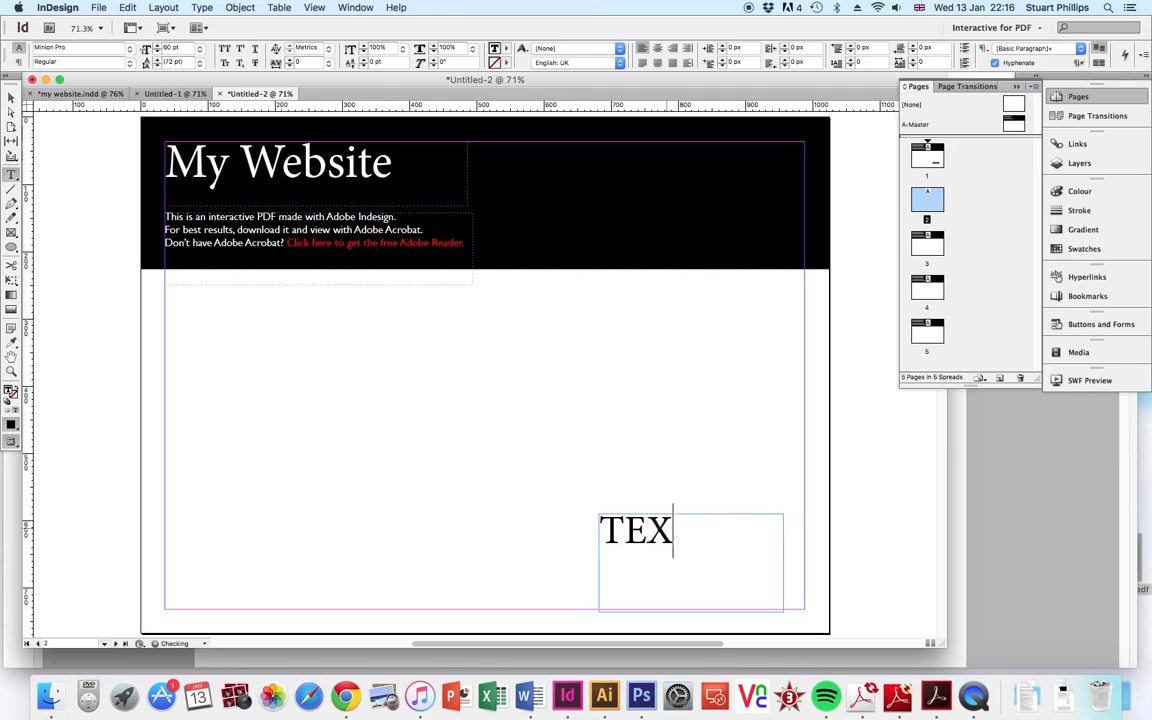
# Paste the copied HOME frame in place on page 3 and change its text to GALLERY.
pyautogui.doubleClick(924, 246)
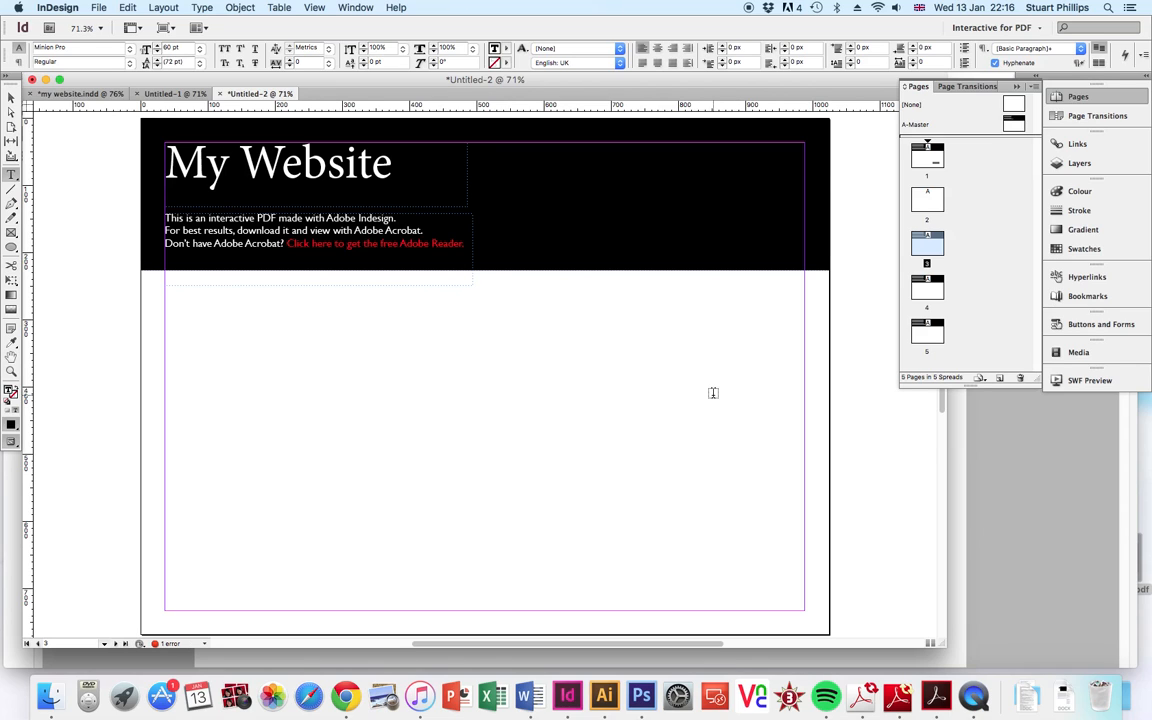
pyautogui.click(11, 97)
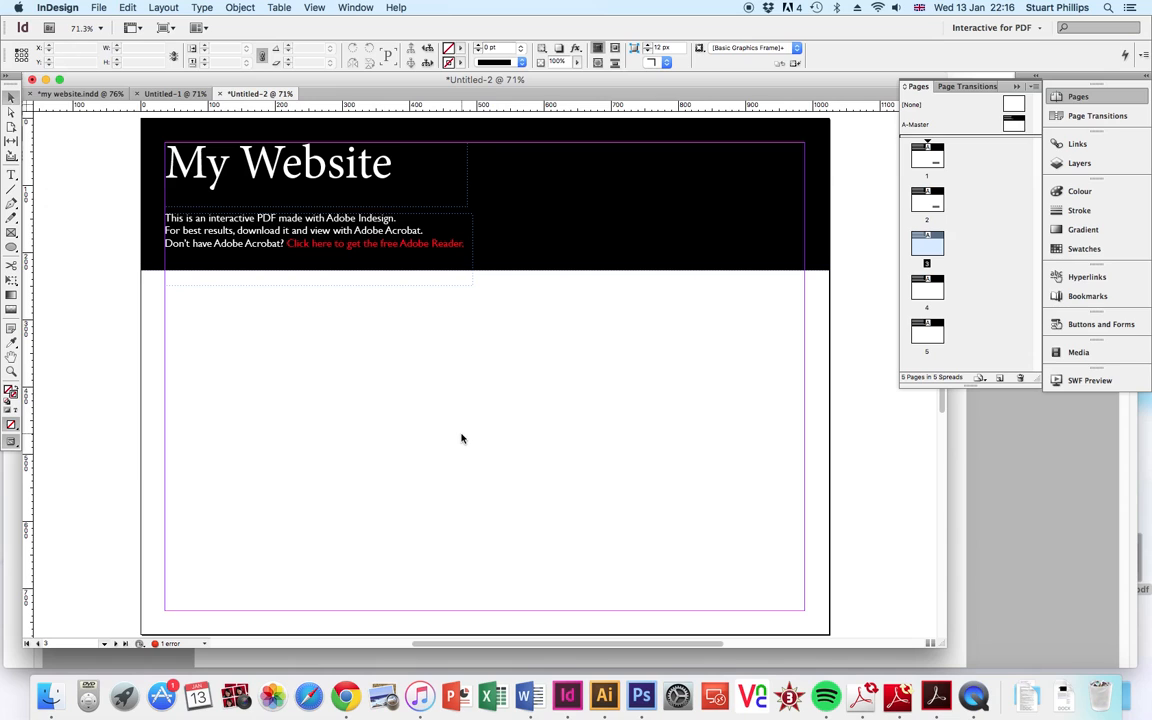
pyautogui.press('alt+shift+super+v')
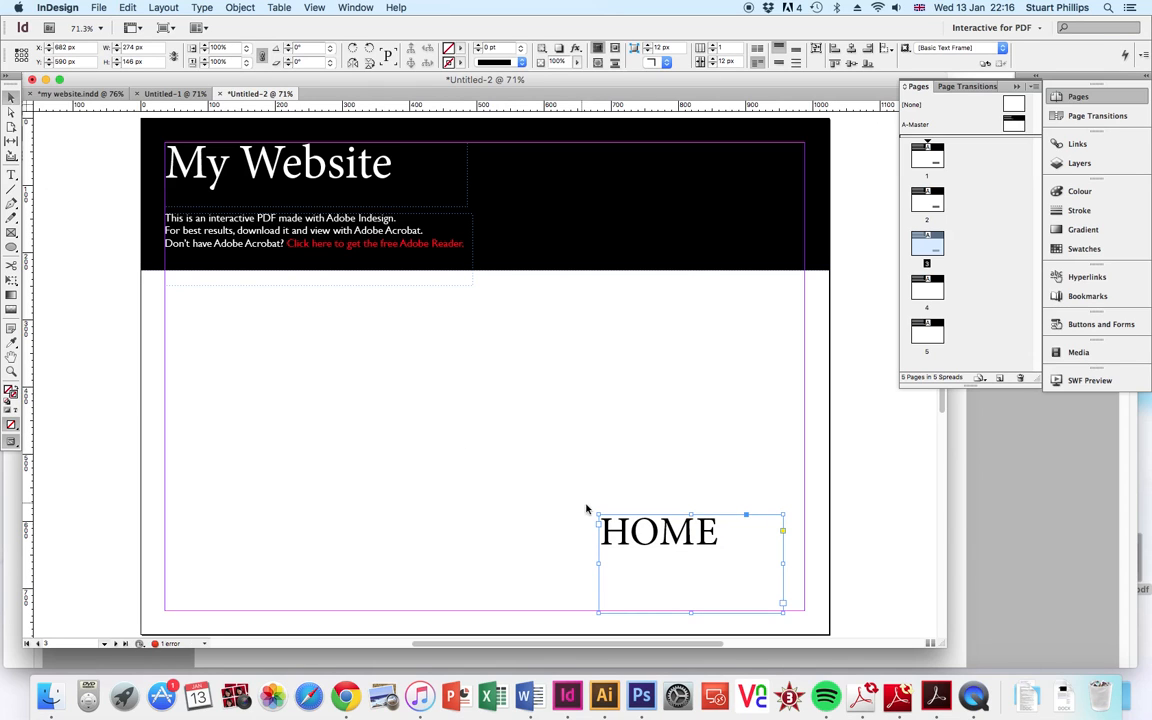
pyautogui.doubleClick(648, 527)
pyautogui.write('GALLERY')
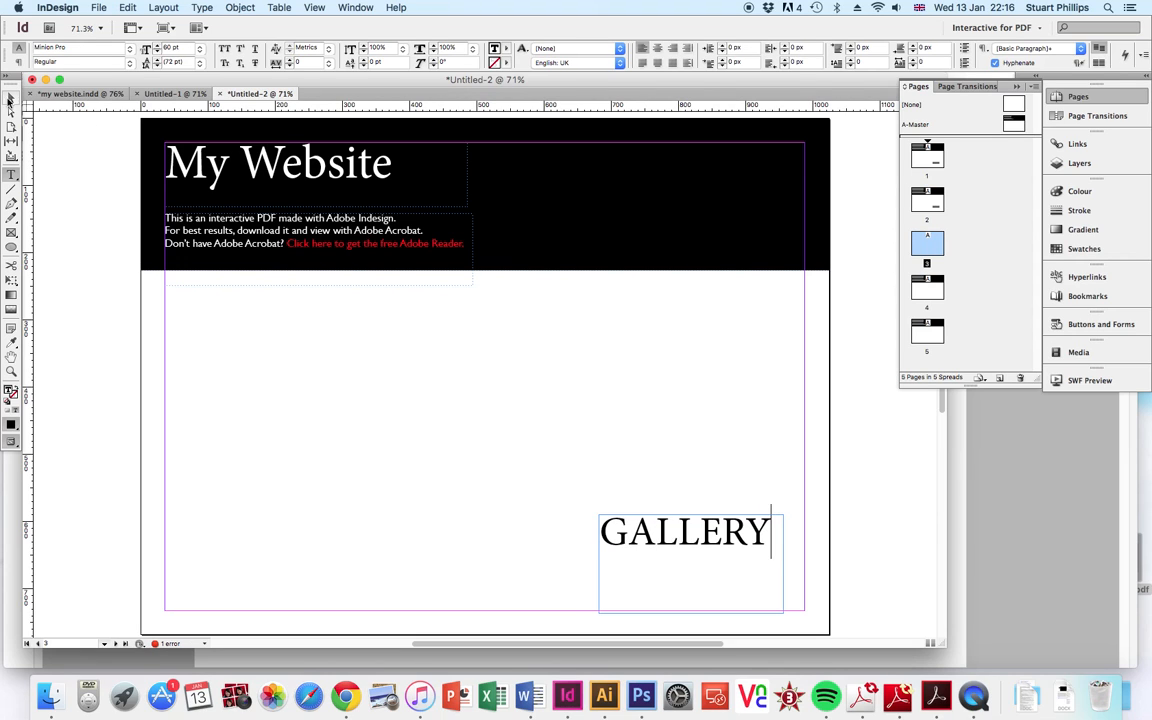
# Paste the copied HOME frame in place on page 4 and change its text to TEXT2.
pyautogui.click(9, 99)
pyautogui.doubleClick(926, 288)
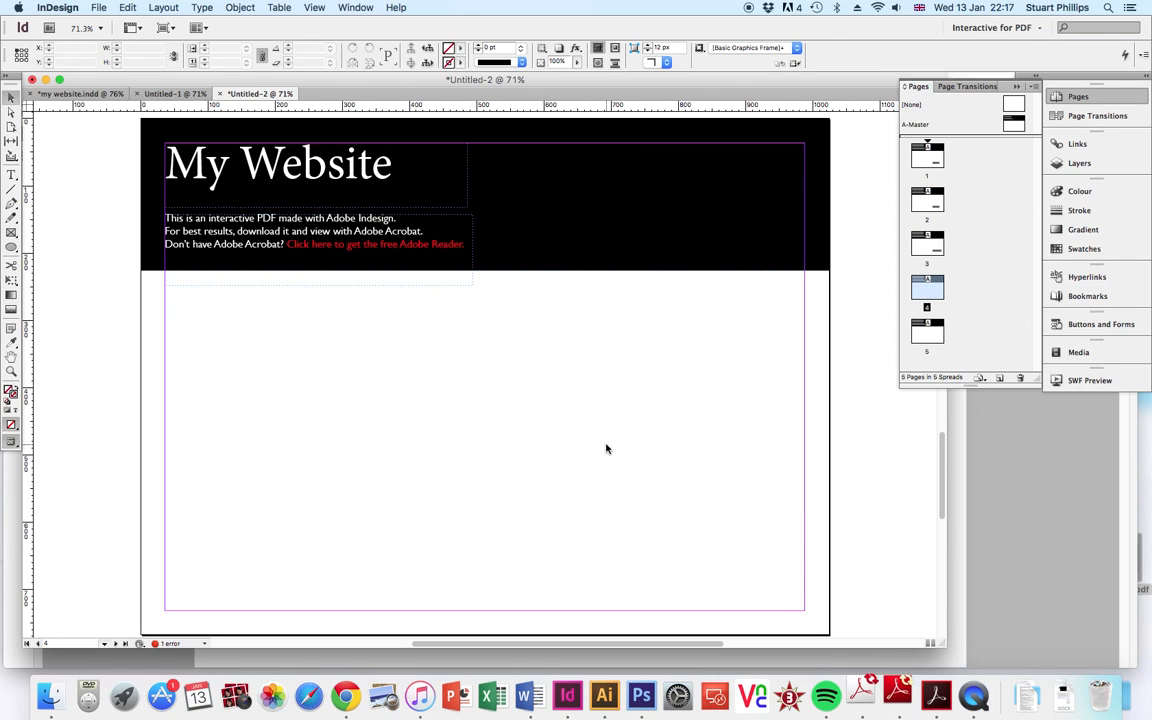
pyautogui.press('super+alt+shift+v')
pyautogui.doubleClick(630, 533)
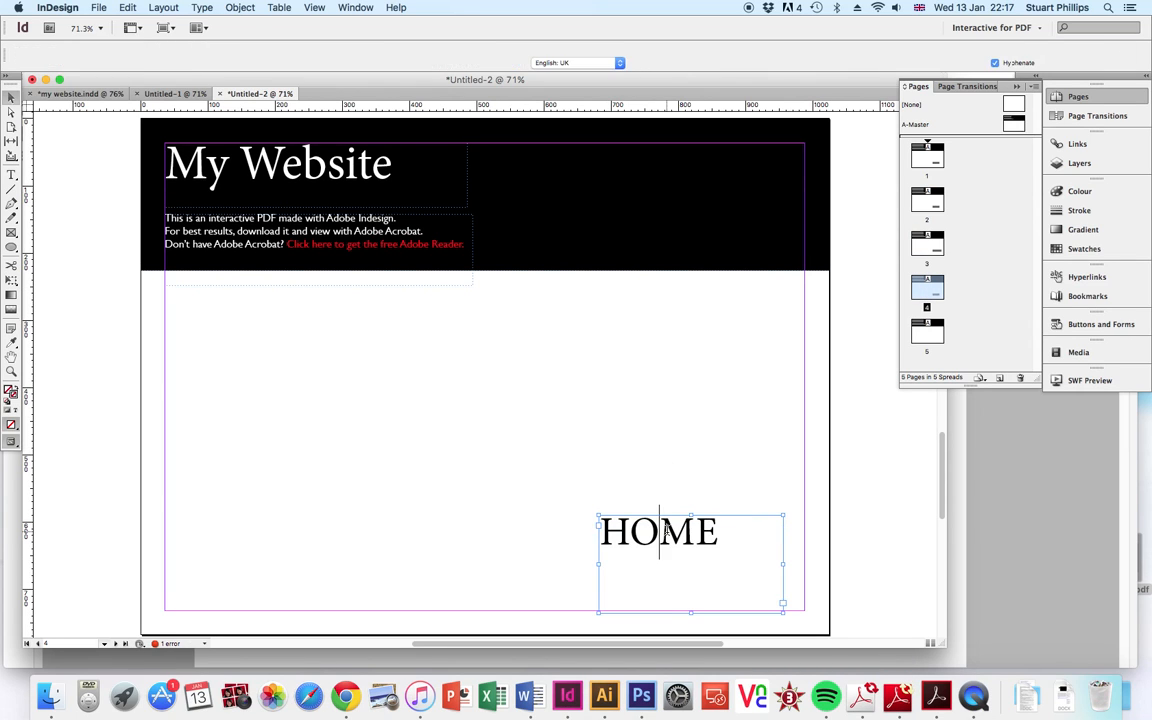
pyautogui.doubleClick(666, 530)
pyautogui.write('TEXT2')
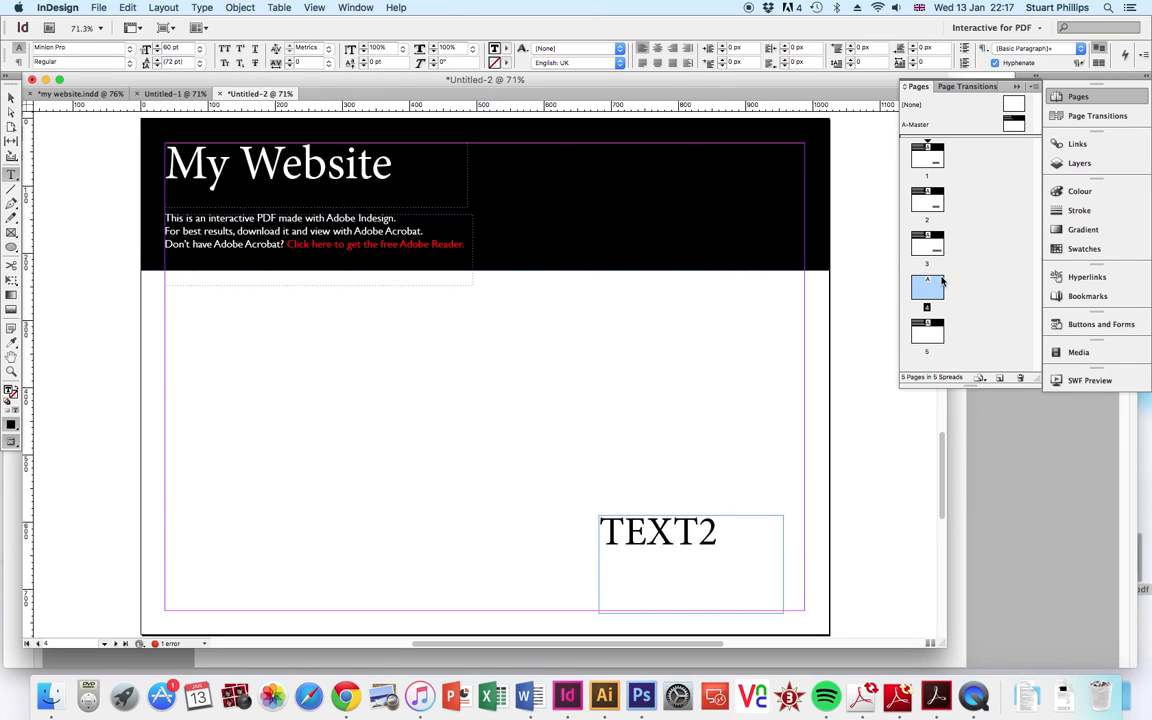
# Paste the copied HOME frame in place on page 5 and change its text to CONTACT.
pyautogui.doubleClick(927, 330)
pyautogui.click(11, 97)
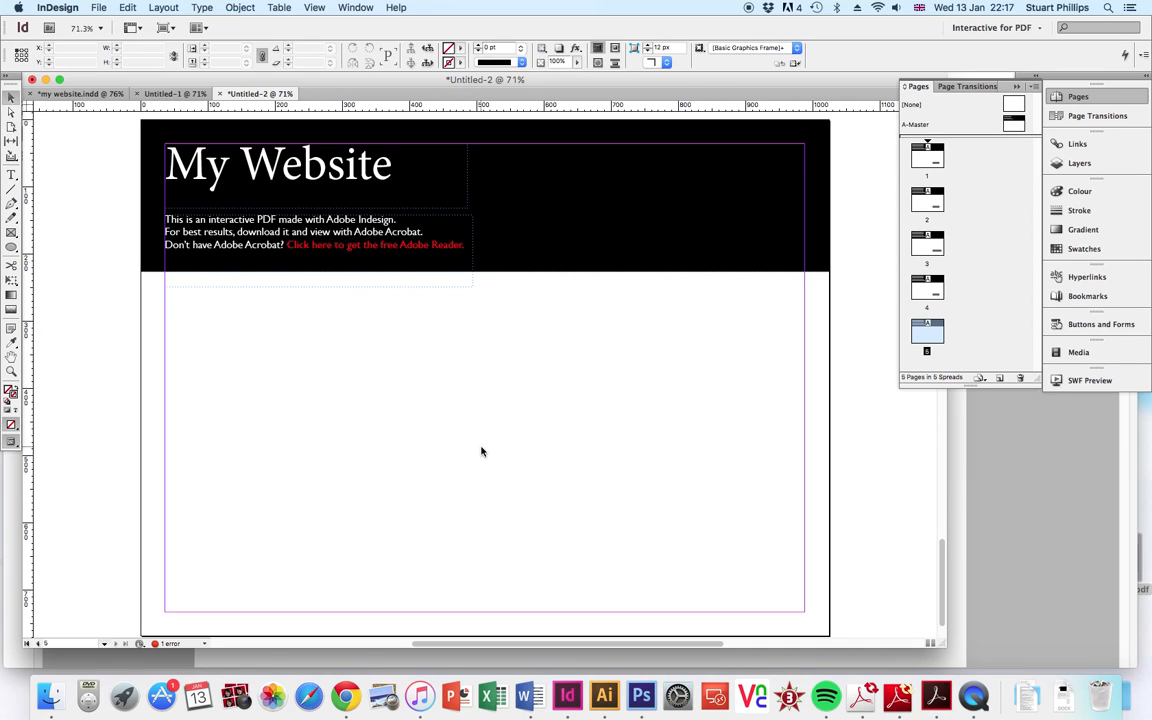
pyautogui.press('super+alt+shift+v')
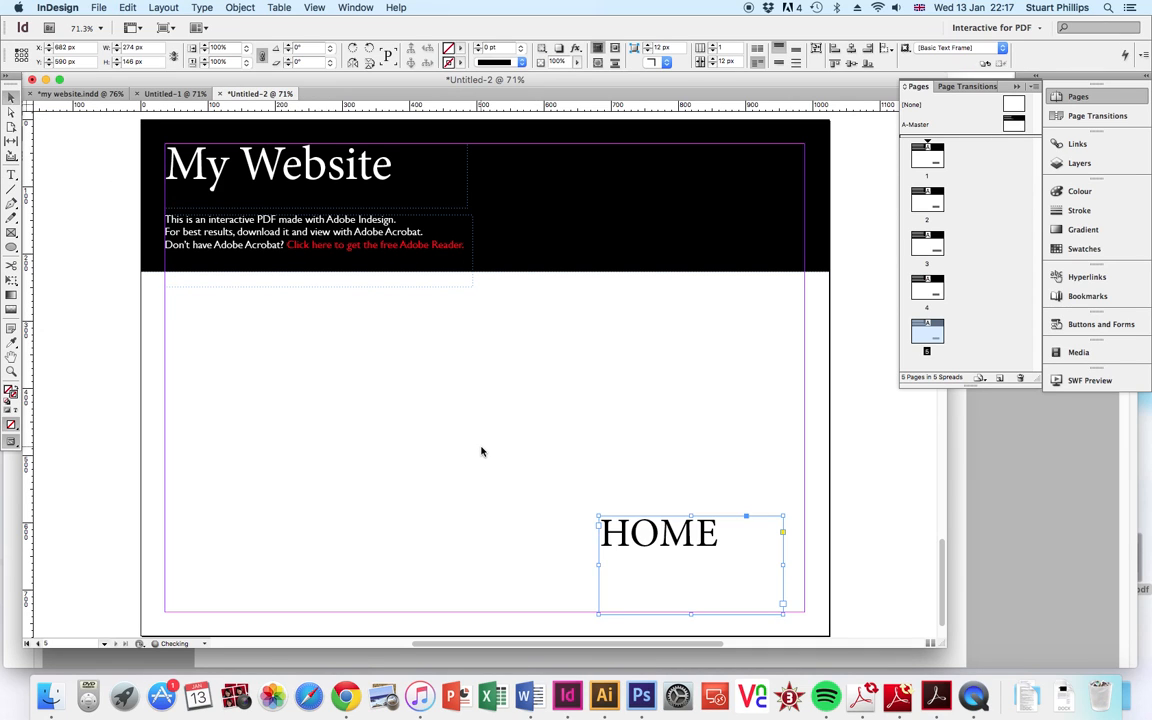
pyautogui.tripleClick(687, 537)
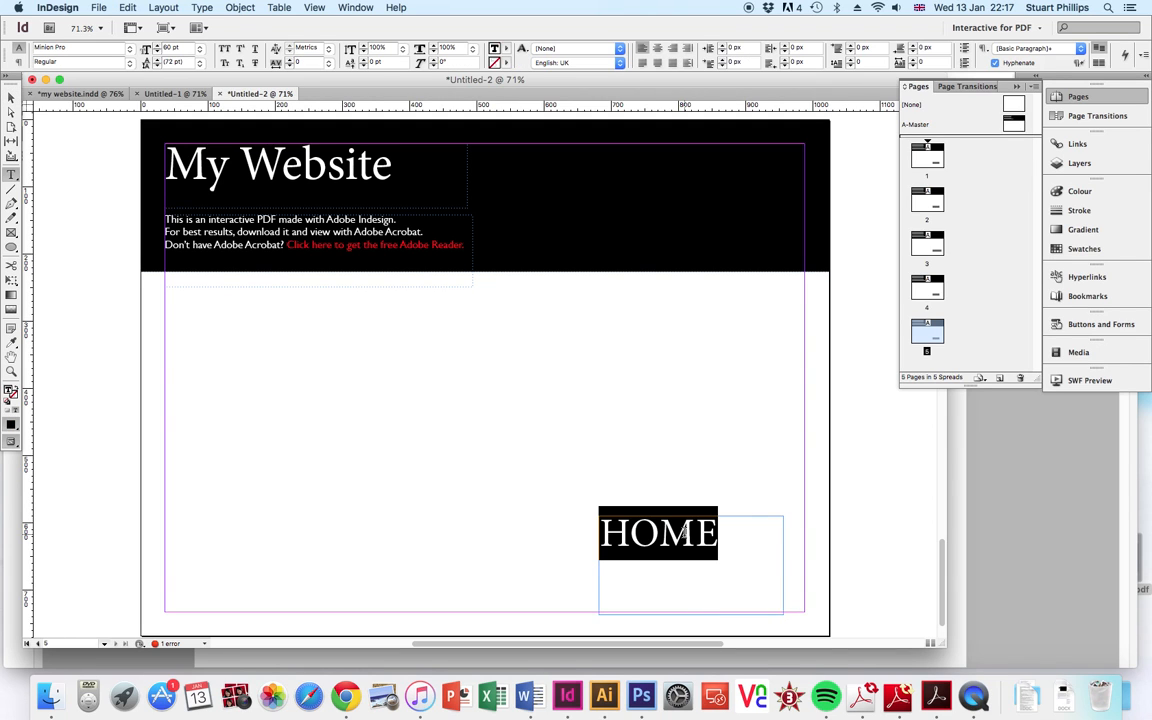
pyautogui.write('CONTACT')
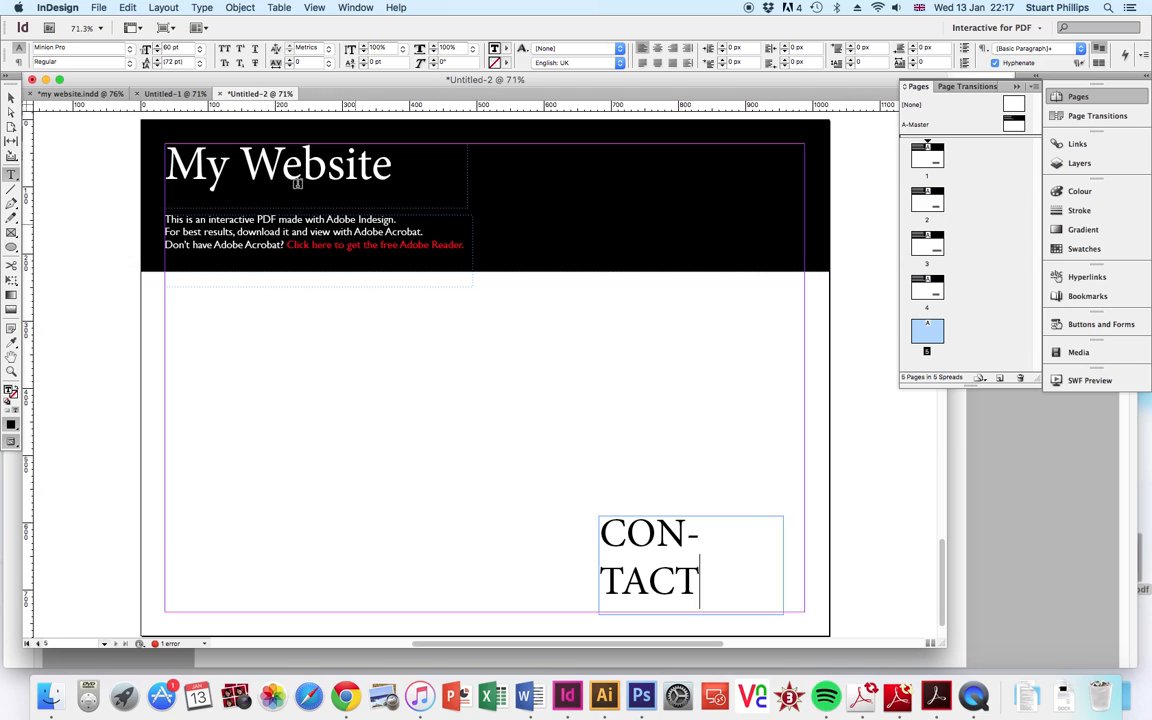
# Widen the CONTACT frame from its left edge to about 338 px so the word fits on one line.
pyautogui.press('Escape')
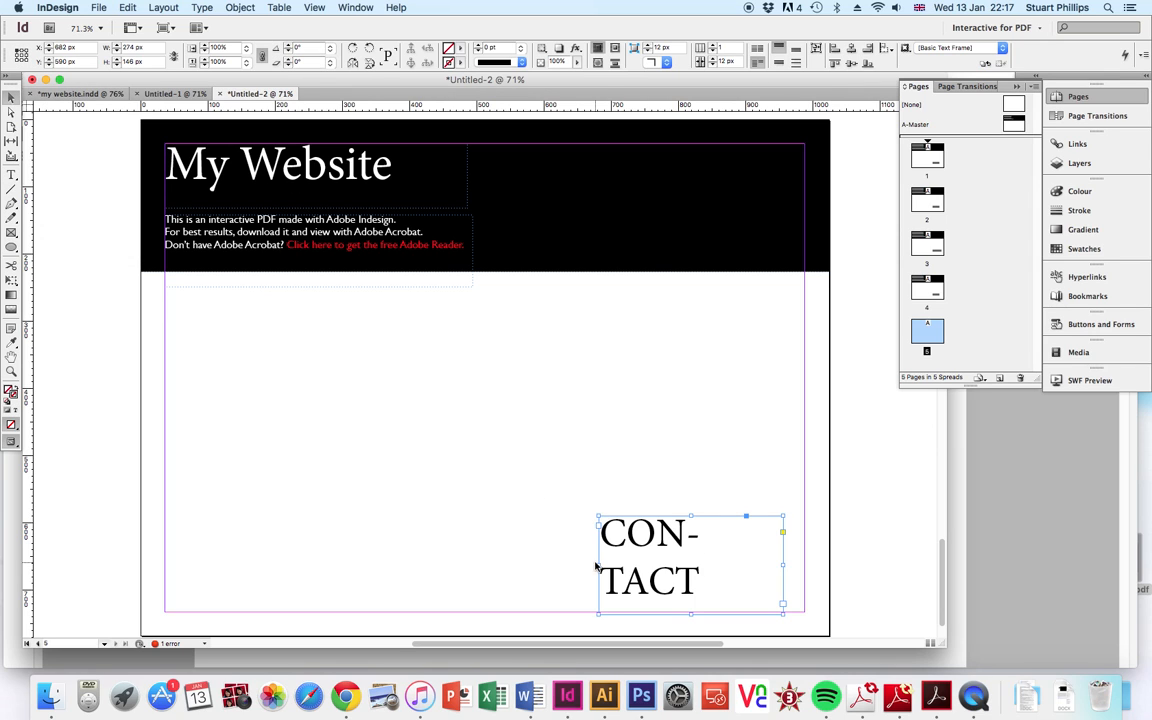
pyautogui.moveTo(598, 566); pyautogui.dragTo(556, 566)
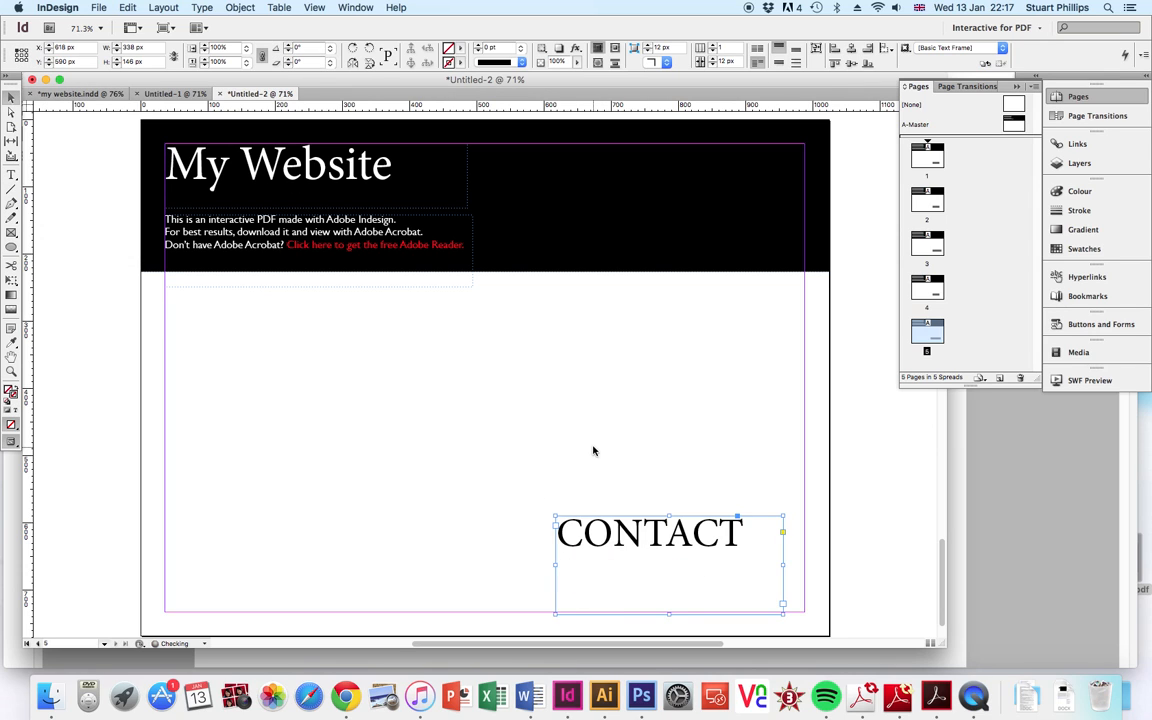
pyautogui.click(594, 452)
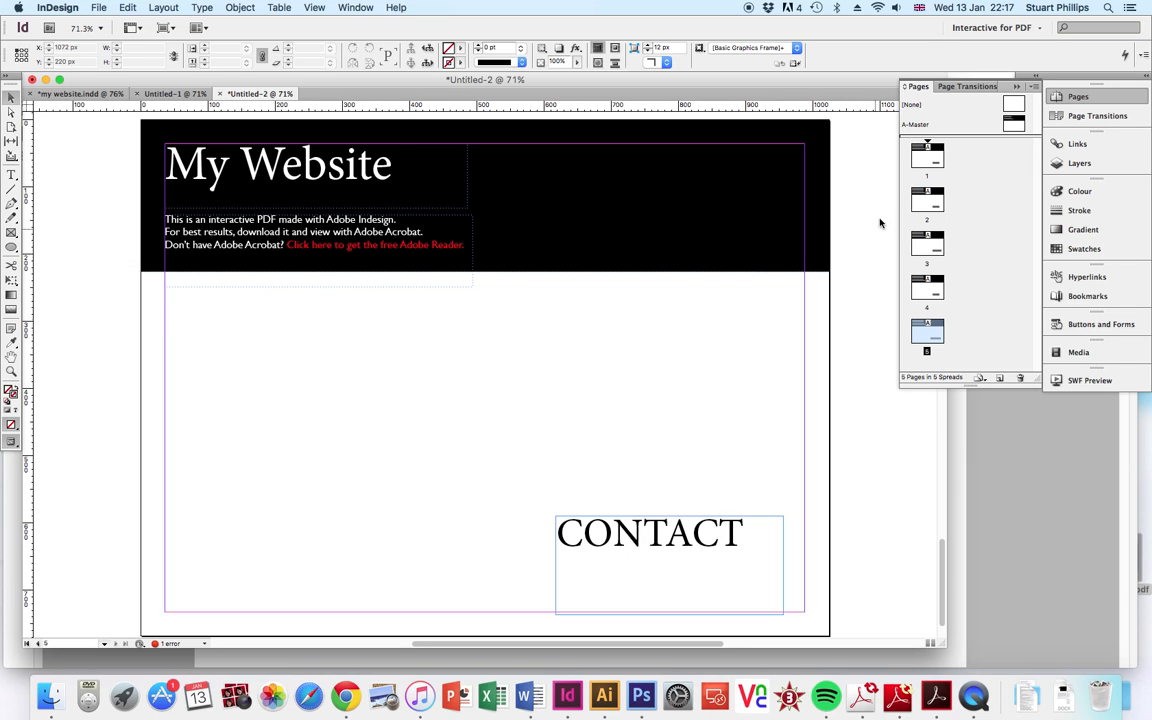
# Check the labels on pages 1 to 5 in turn and switch to the my website.indd document.
pyautogui.doubleClick(931, 162)
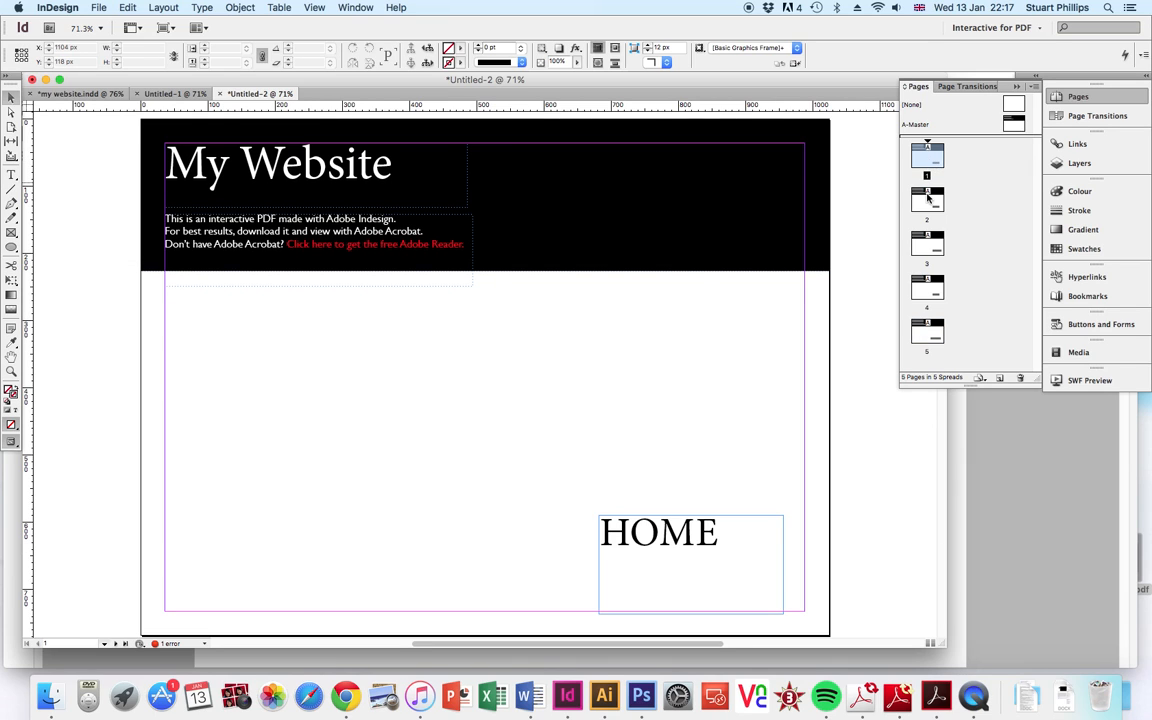
pyautogui.doubleClick(927, 200)
pyautogui.doubleClick(926, 244)
pyautogui.doubleClick(927, 288)
pyautogui.doubleClick(927, 333)
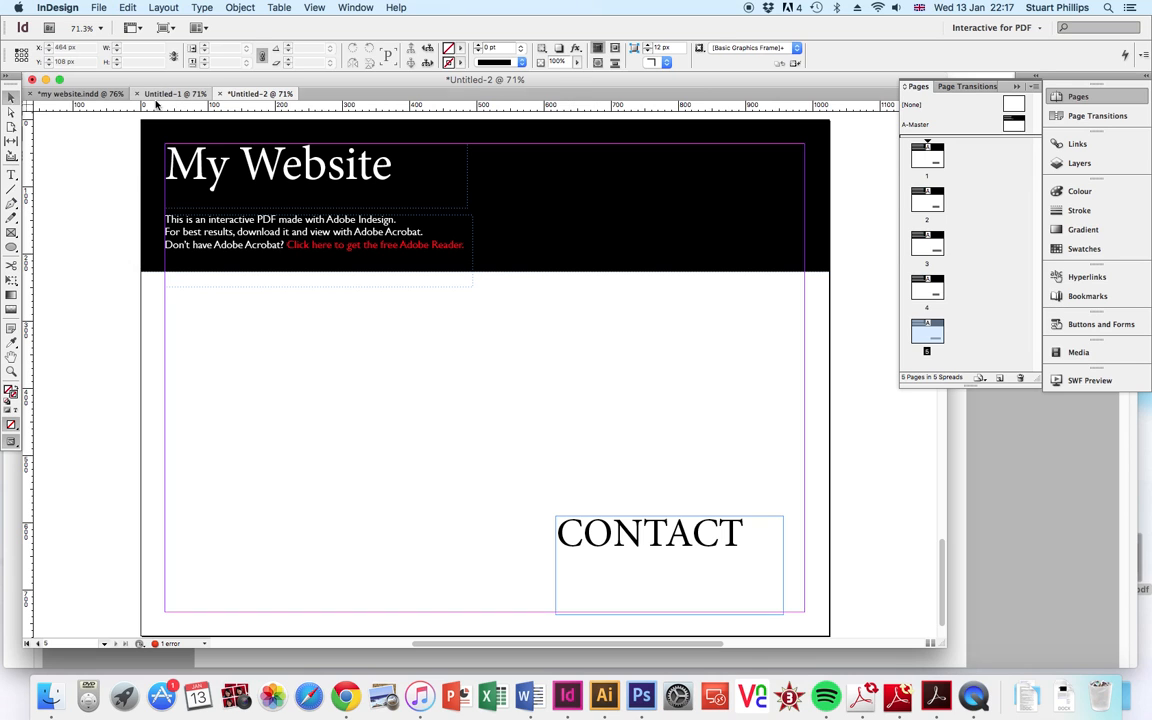
pyautogui.click(78, 93)
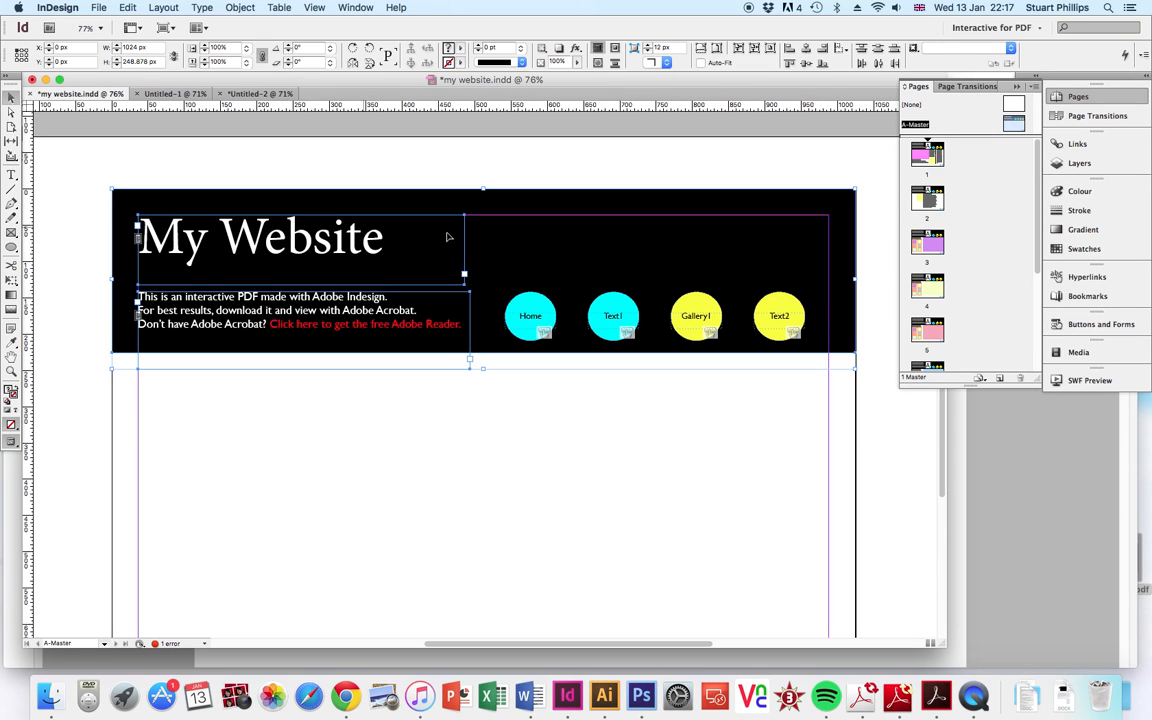
# Return to the Untitled-2 document and add a bookmark named HOME for page 1.
pyautogui.click(64, 181)
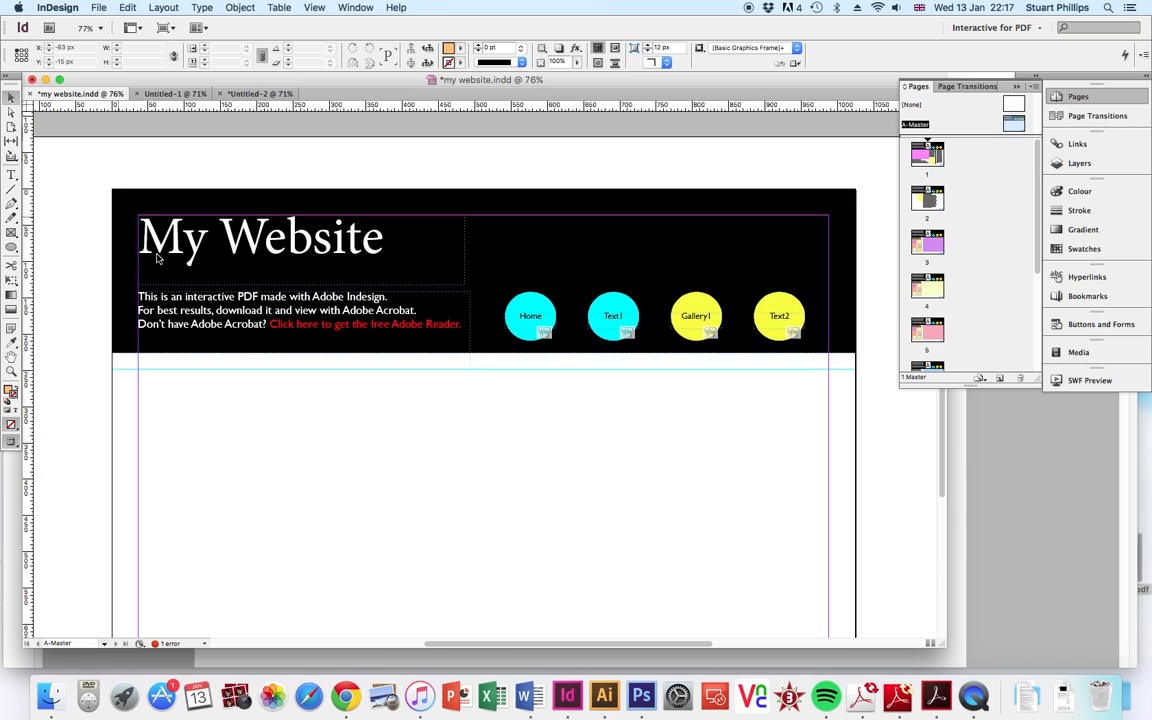
pyautogui.click(604, 279)
pyautogui.click(262, 94)
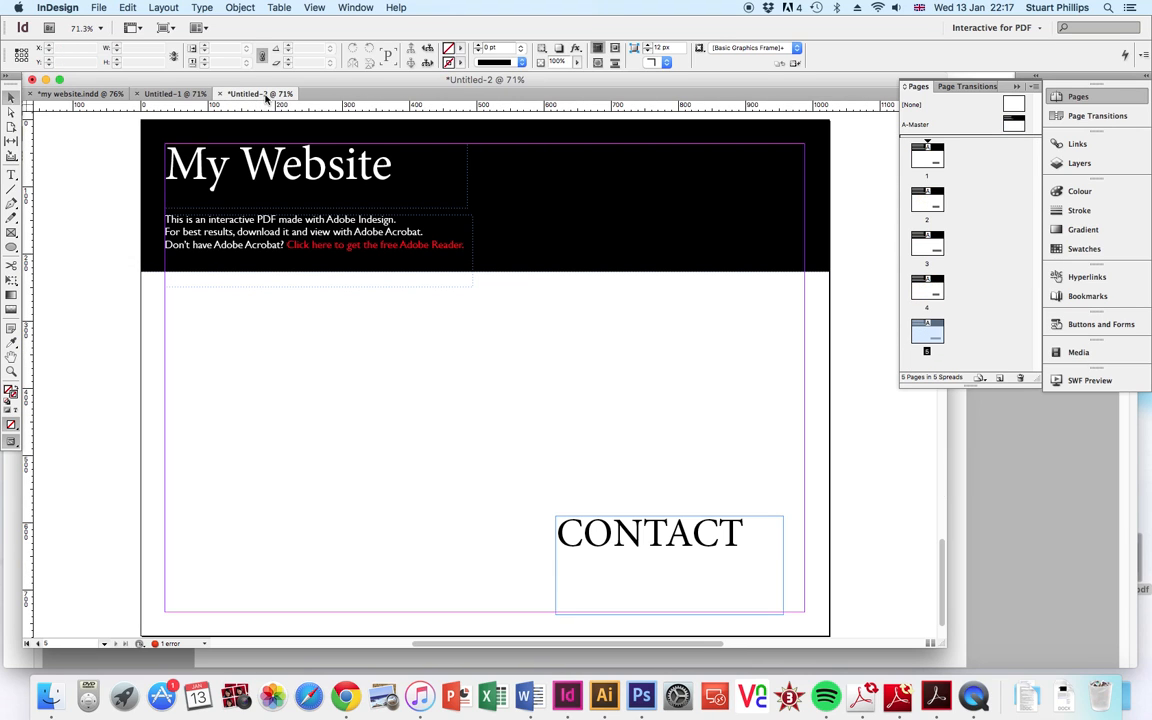
pyautogui.doubleClick(925, 157)
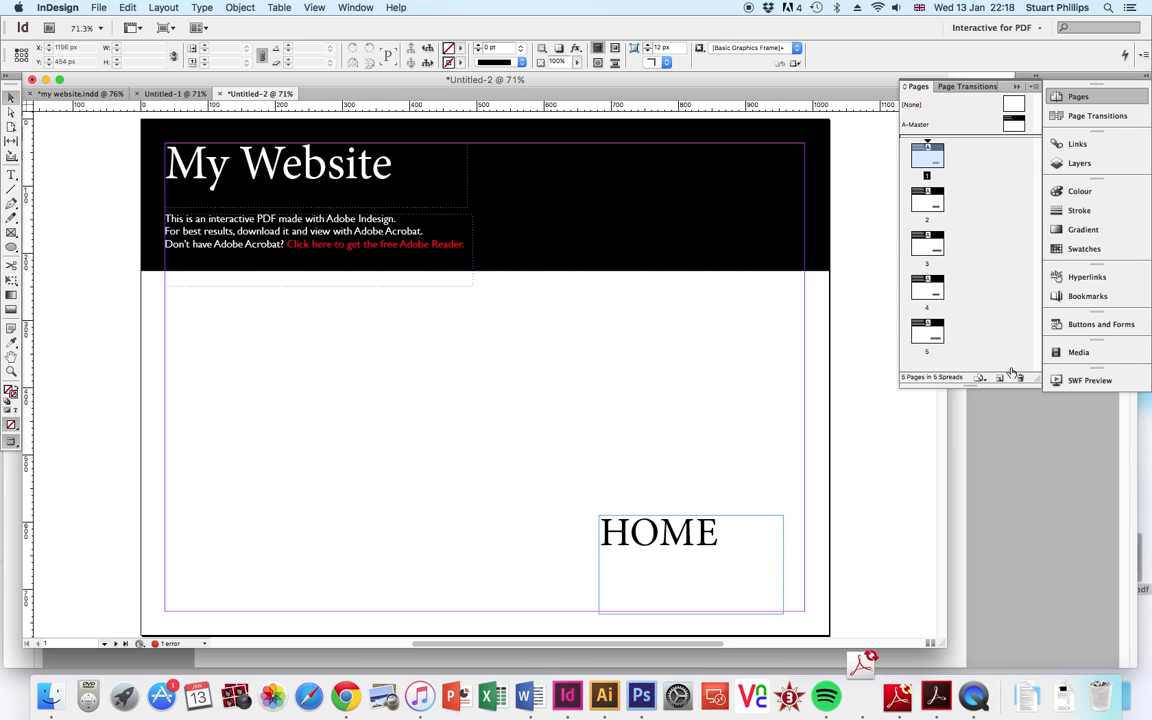
pyautogui.click(1080, 297)
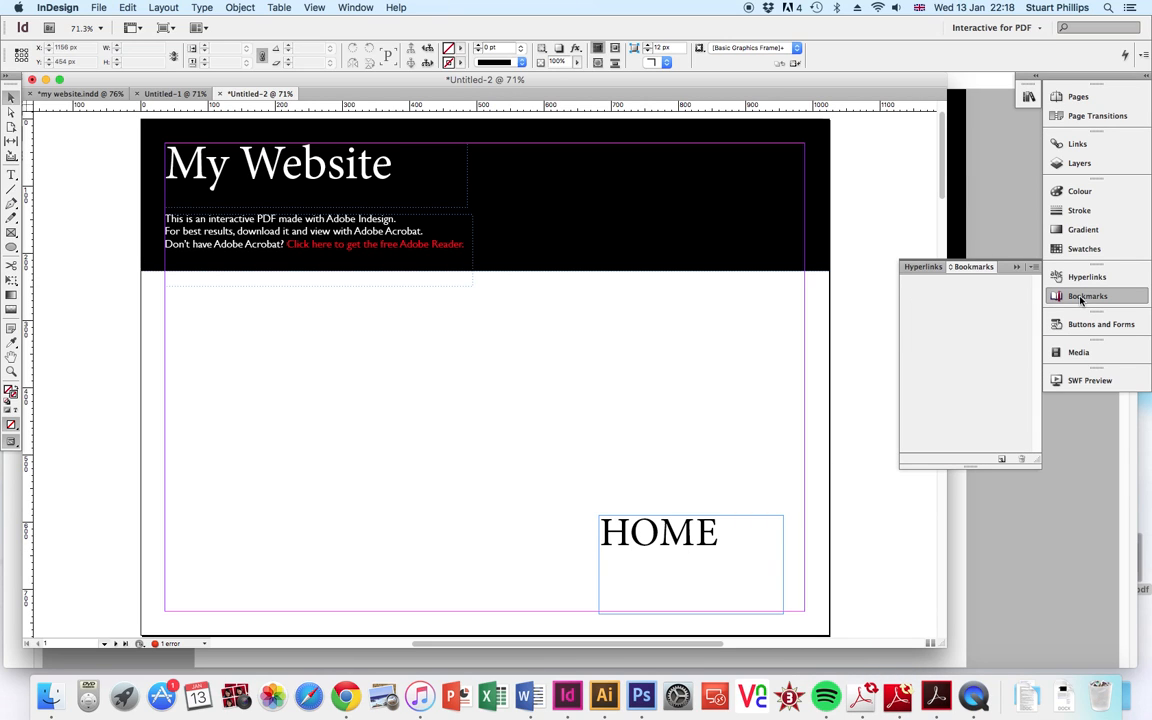
pyautogui.click(1002, 461)
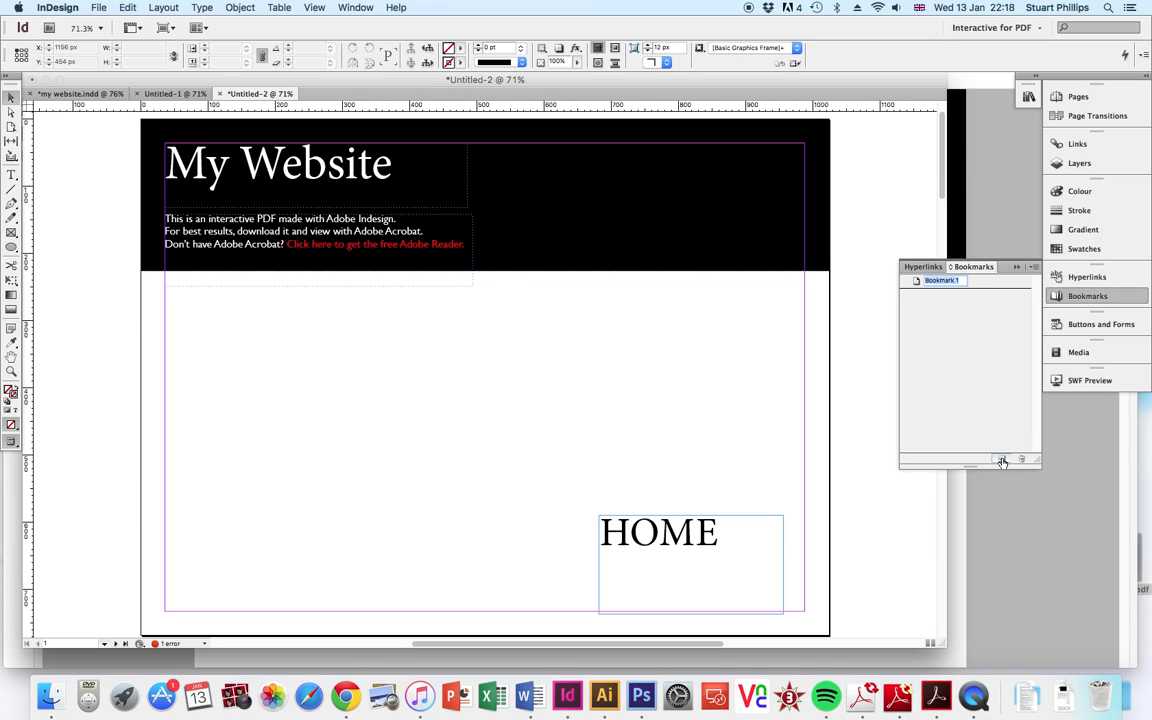
pyautogui.write('HOME')
pyautogui.click(969, 374)
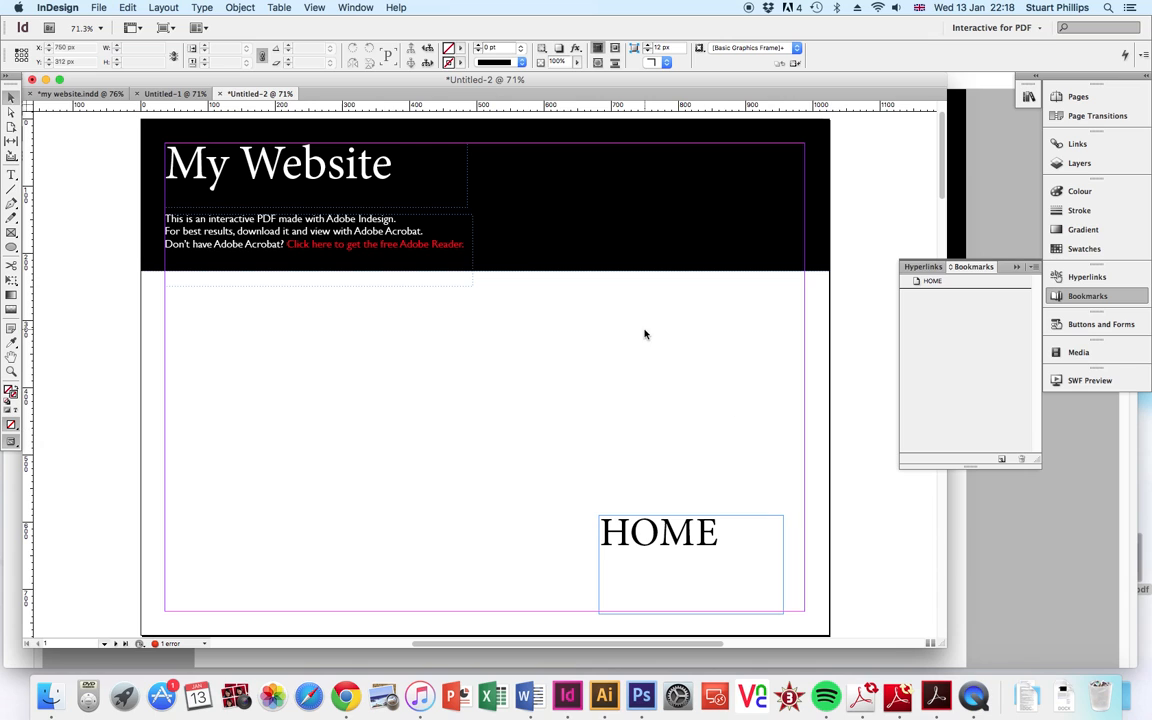
# Go to page 2 and add a bookmark for it, entering TEXT1 as its name.
pyautogui.click(1077, 99)
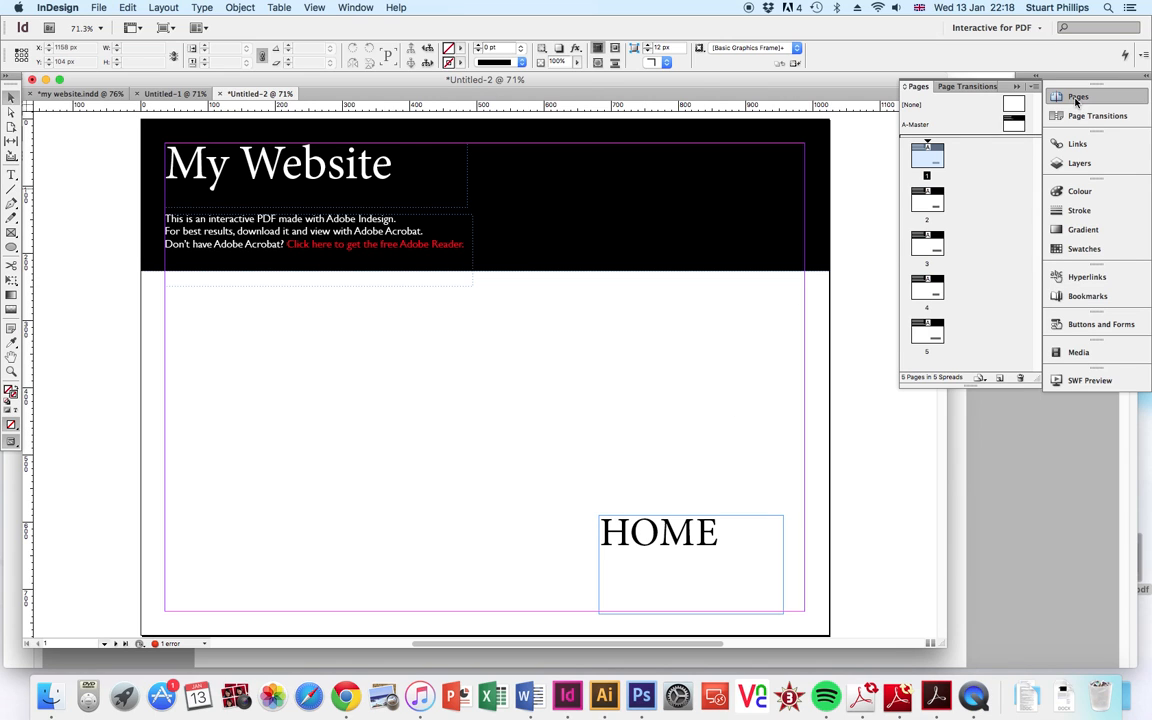
pyautogui.doubleClick(926, 203)
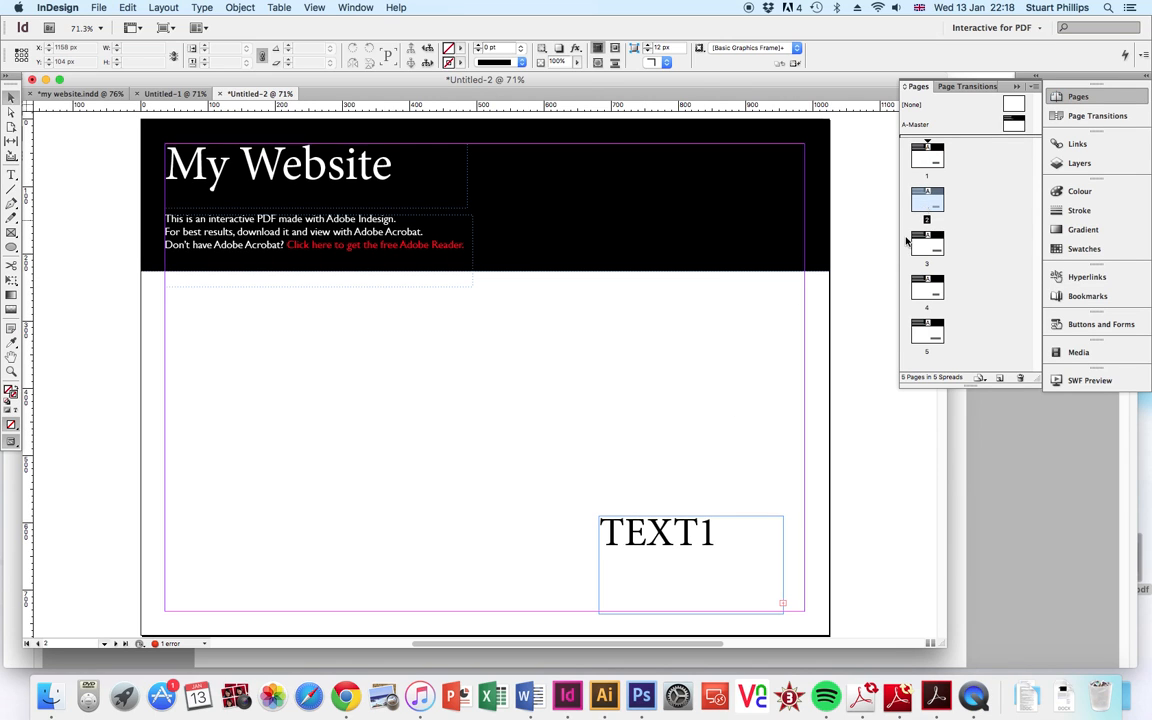
pyautogui.click(1087, 296)
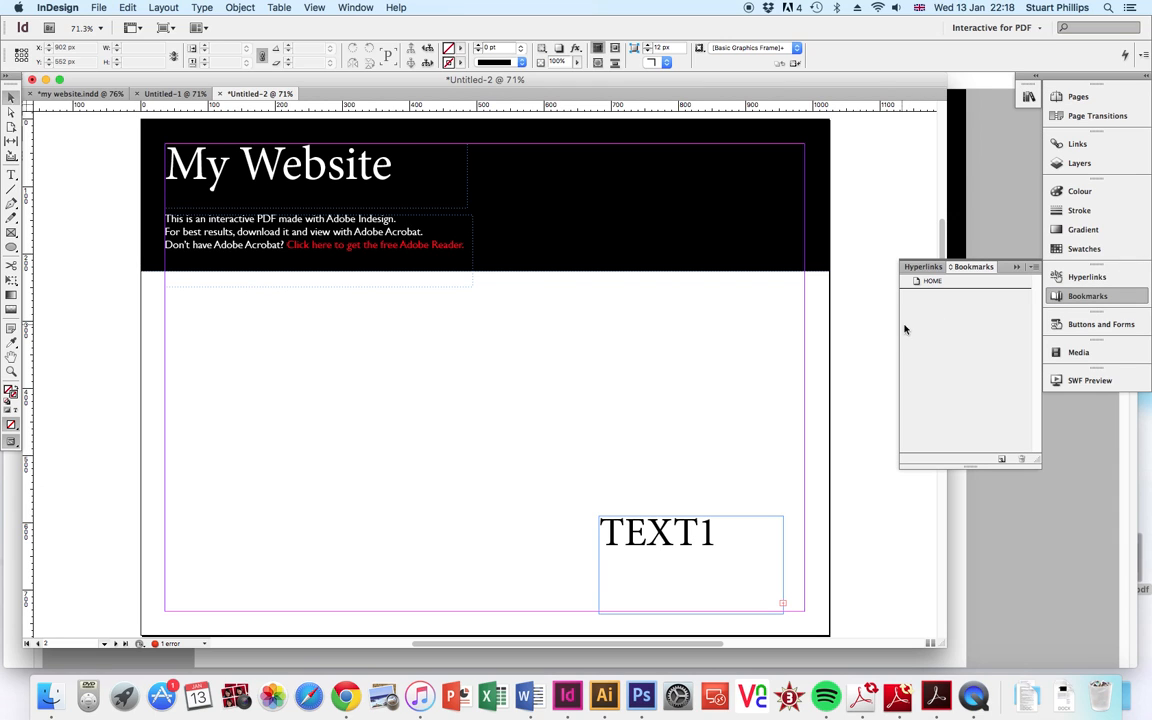
pyautogui.click(1001, 459)
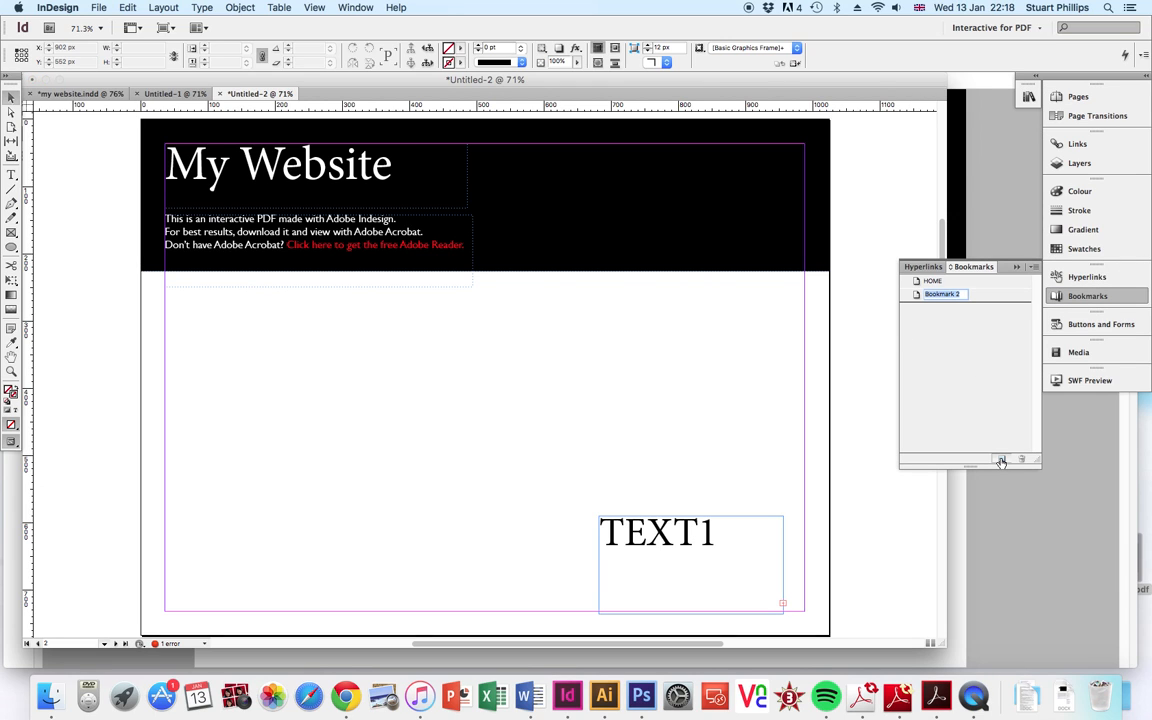
pyautogui.write('TEXT1')
# Go to page 3 and add a bookmark named GALLERY for it.
pyautogui.click(1062, 96)
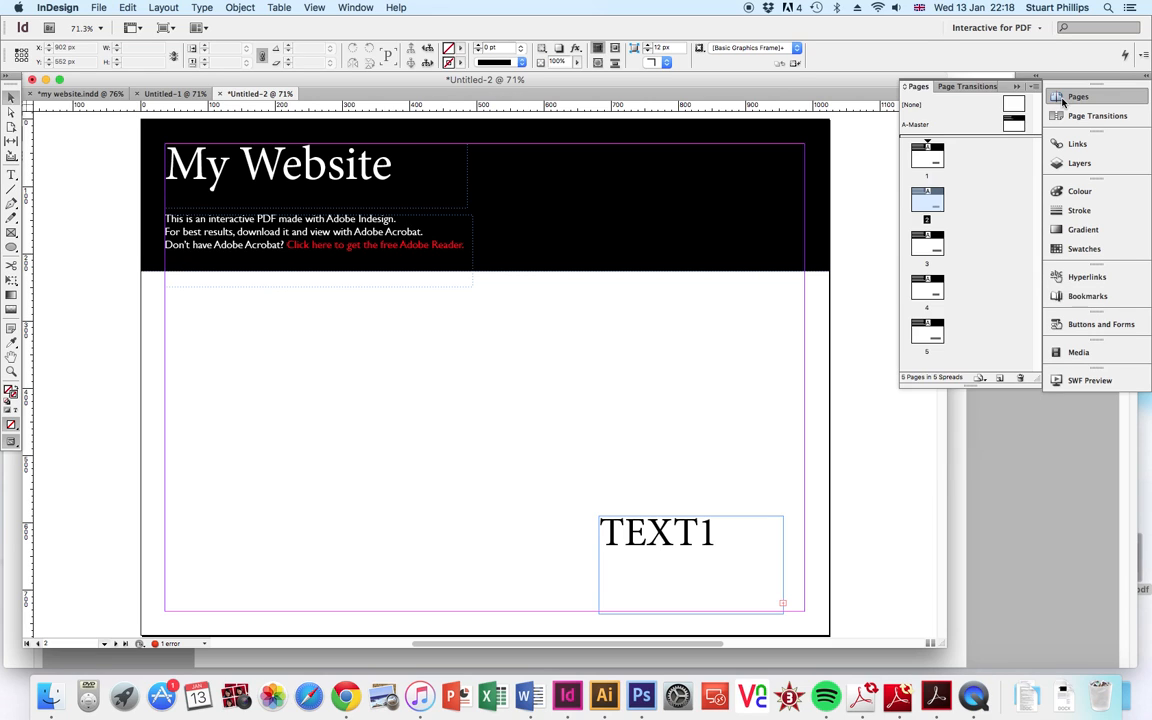
pyautogui.doubleClick(928, 246)
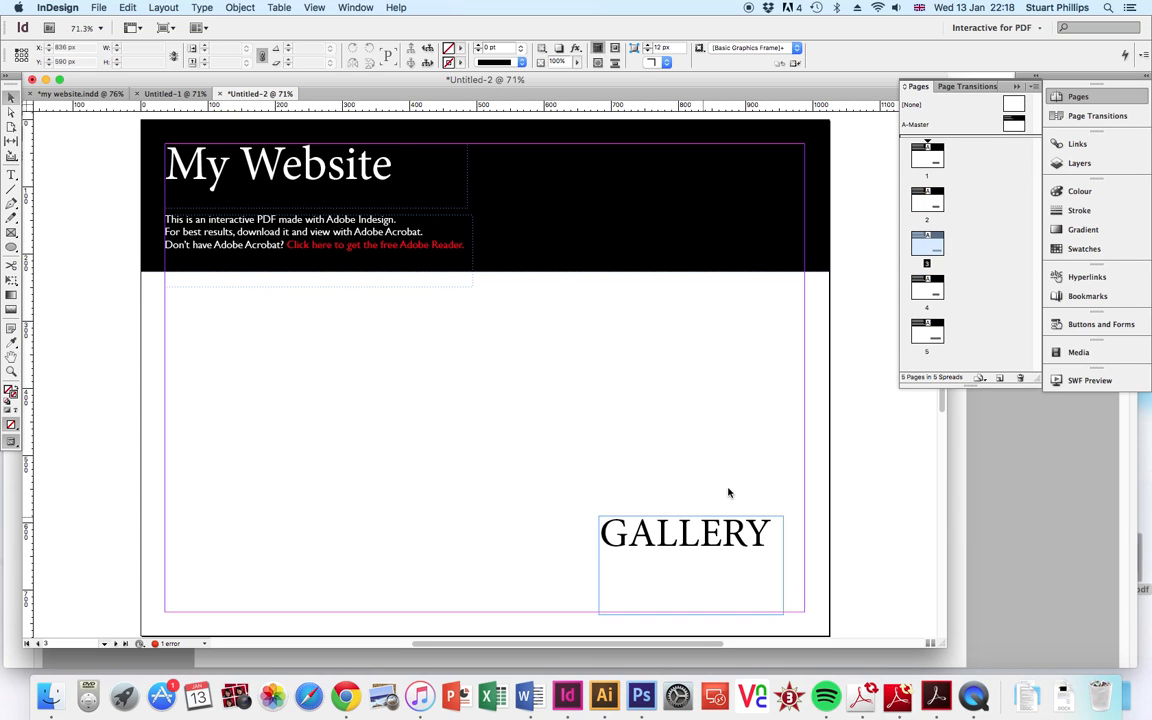
pyautogui.click(1080, 296)
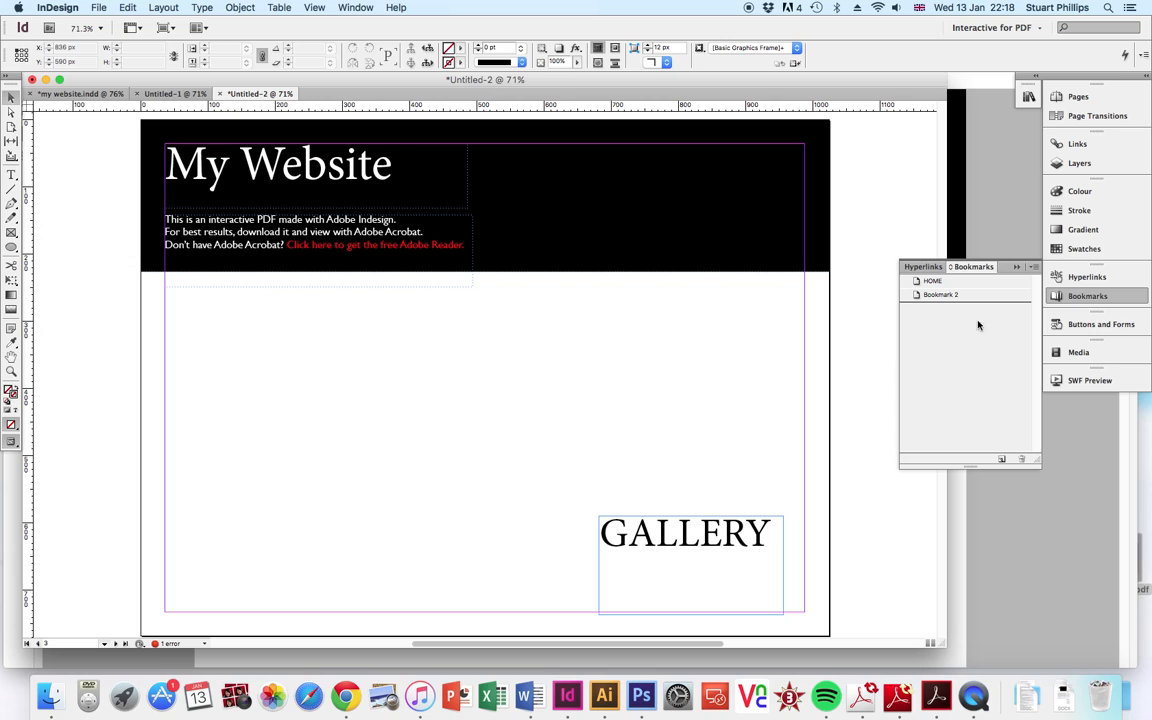
pyautogui.click(1001, 459)
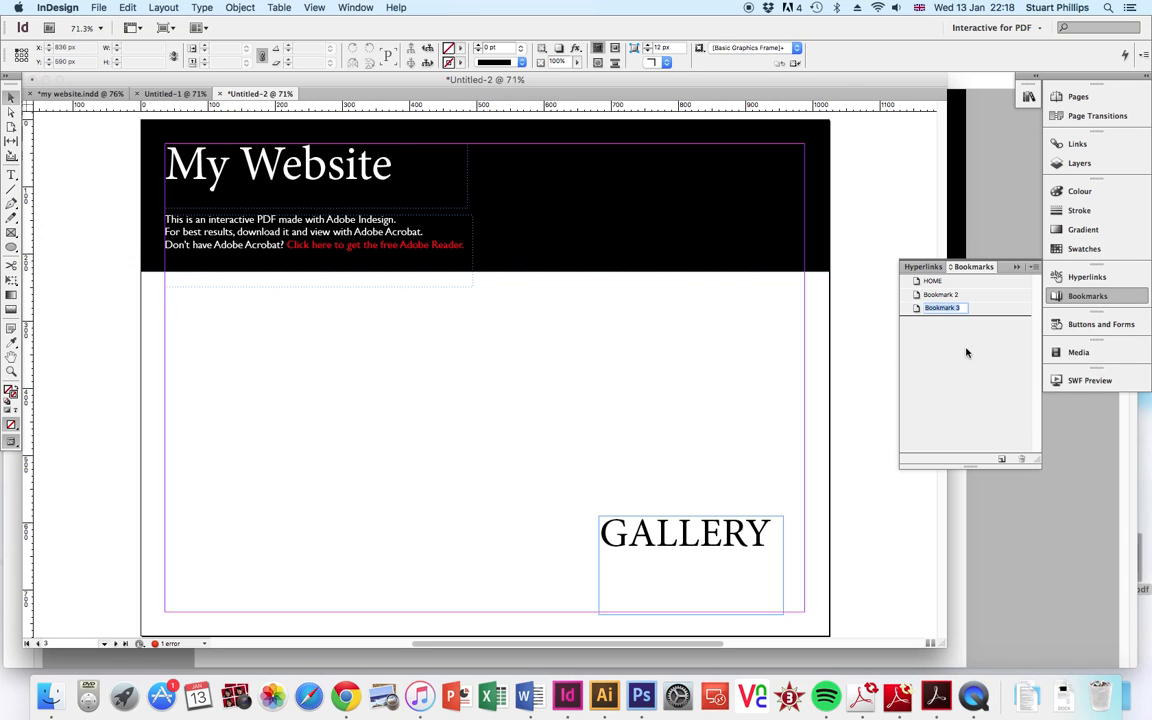
pyautogui.write('GALLERY')
# Rename the Bookmark 2 entry as TEXT1.
pyautogui.click(936, 296)
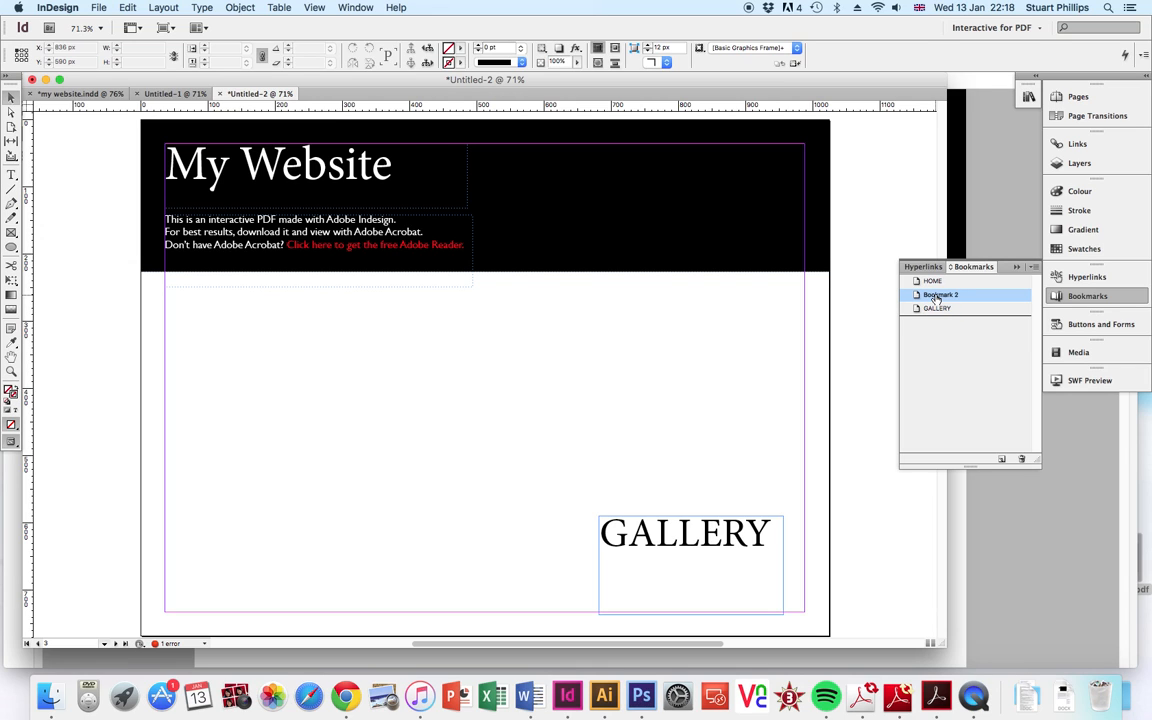
pyautogui.click(936, 296)
pyautogui.write('TE')
pyautogui.click(951, 338)
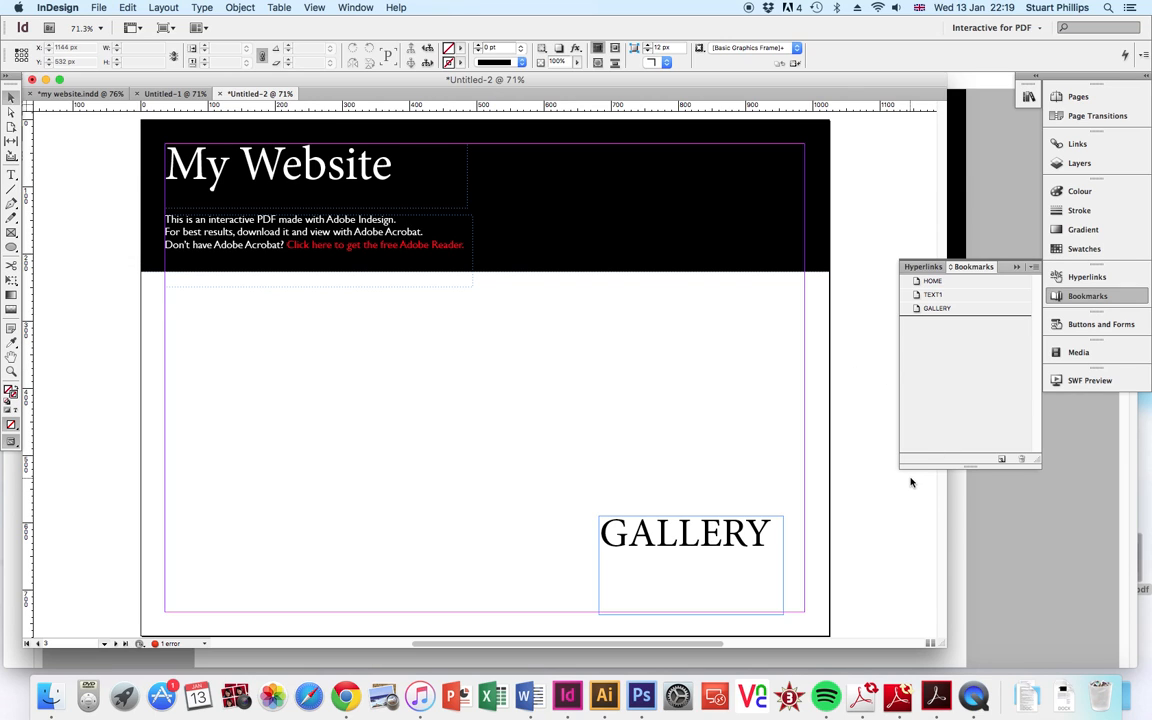
# Open the A-Master page and draw a circle about 64 px wide in the white area below the header.
pyautogui.click(1072, 97)
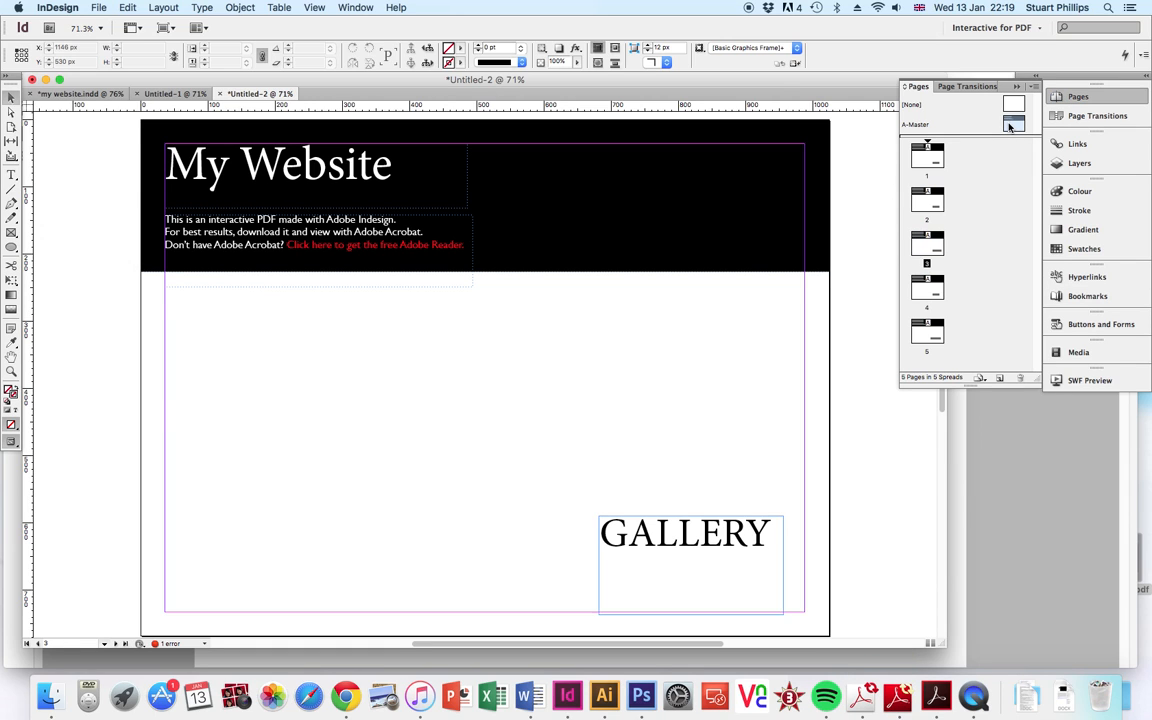
pyautogui.doubleClick(1008, 125)
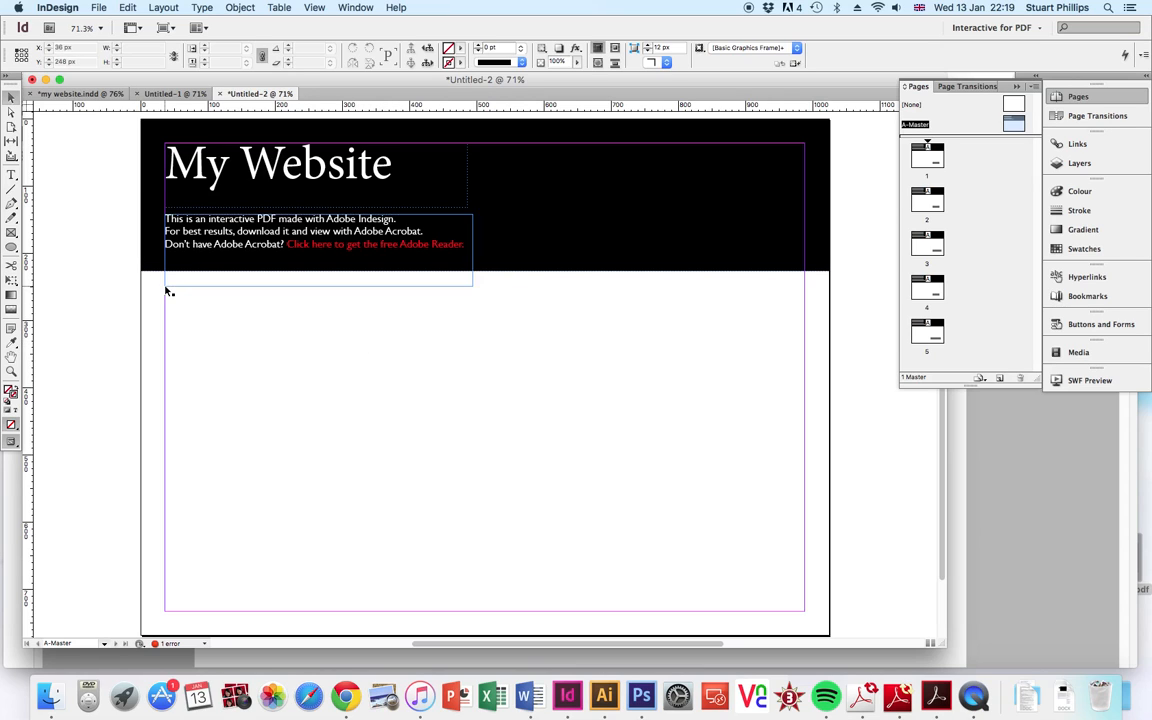
pyautogui.click(11, 249)
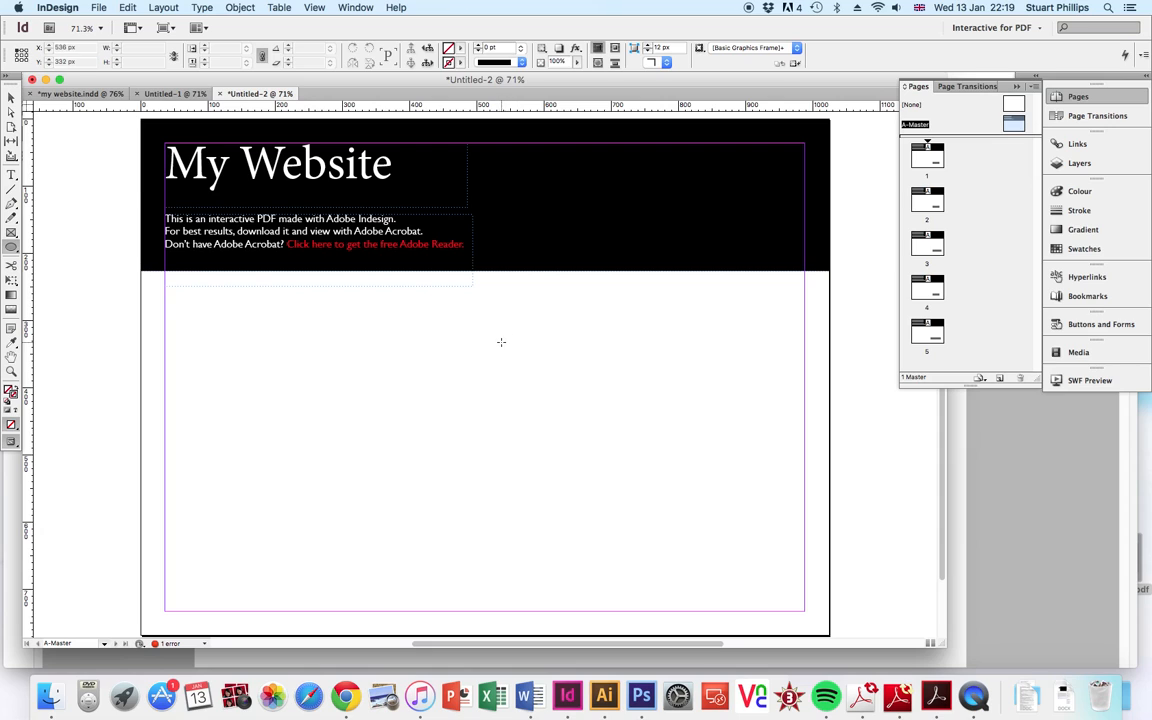
pyautogui.moveTo(493, 334); pyautogui.dragTo(544, 378)
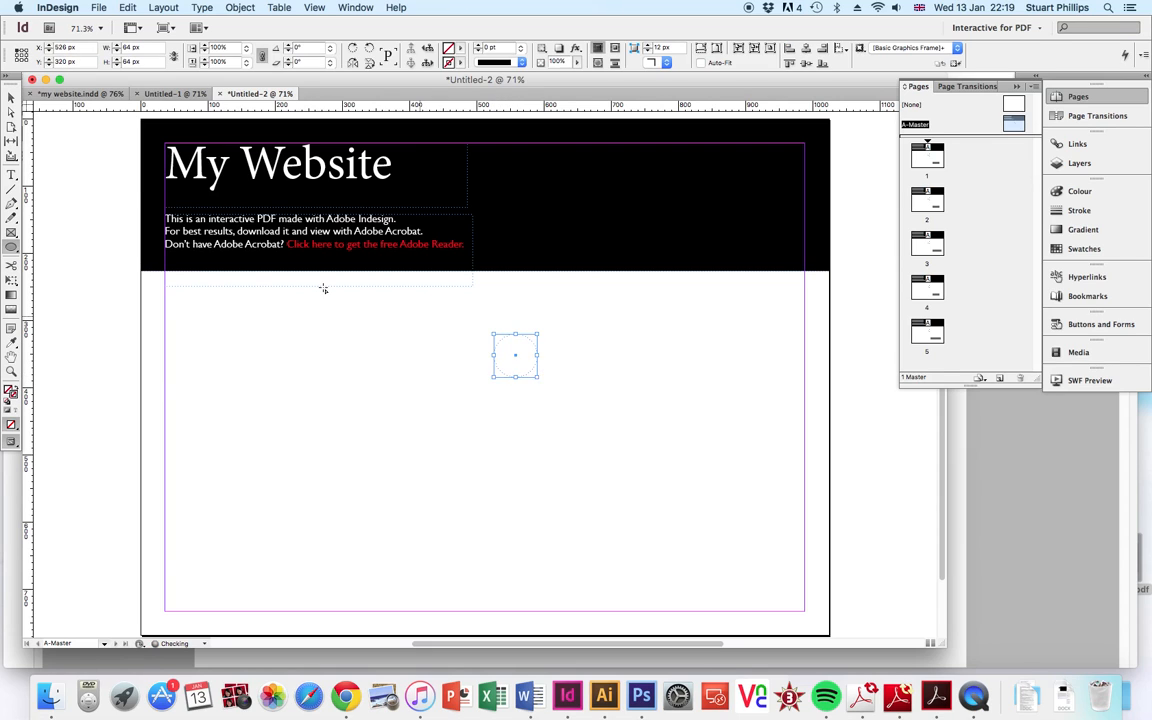
pyautogui.click(11, 96)
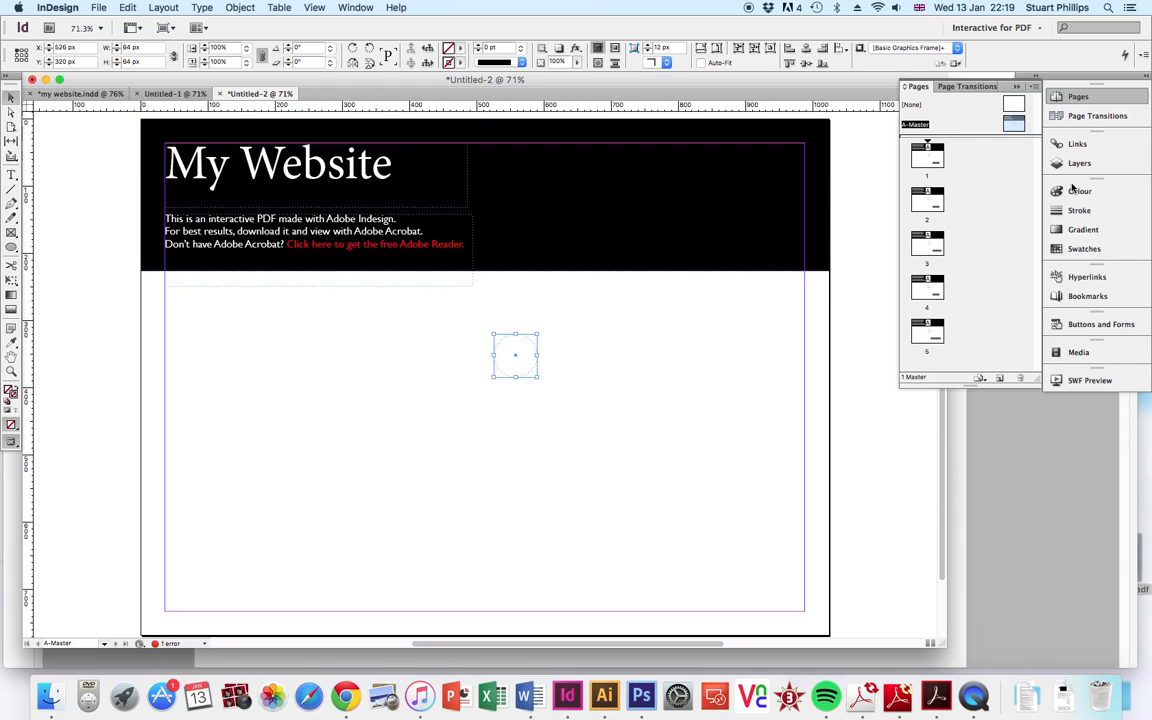
# Fill the circle with the RGB Cyan swatch, leaving its outline without colour.
pyautogui.click(1083, 248)
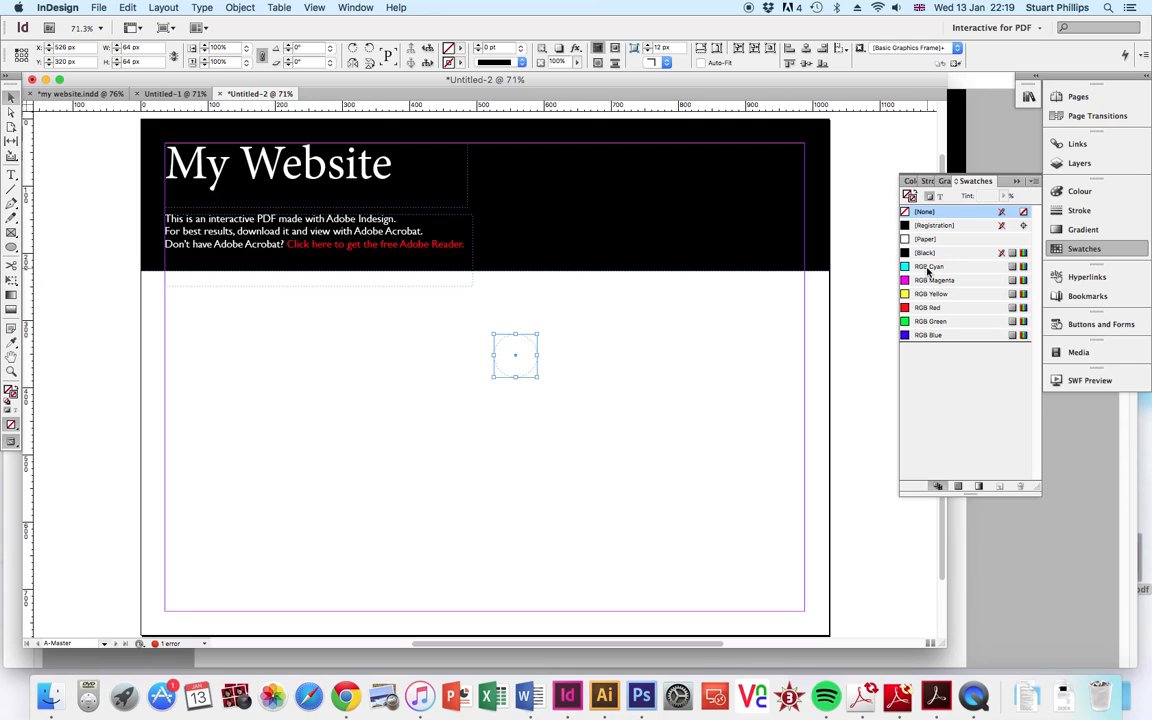
pyautogui.click(930, 266)
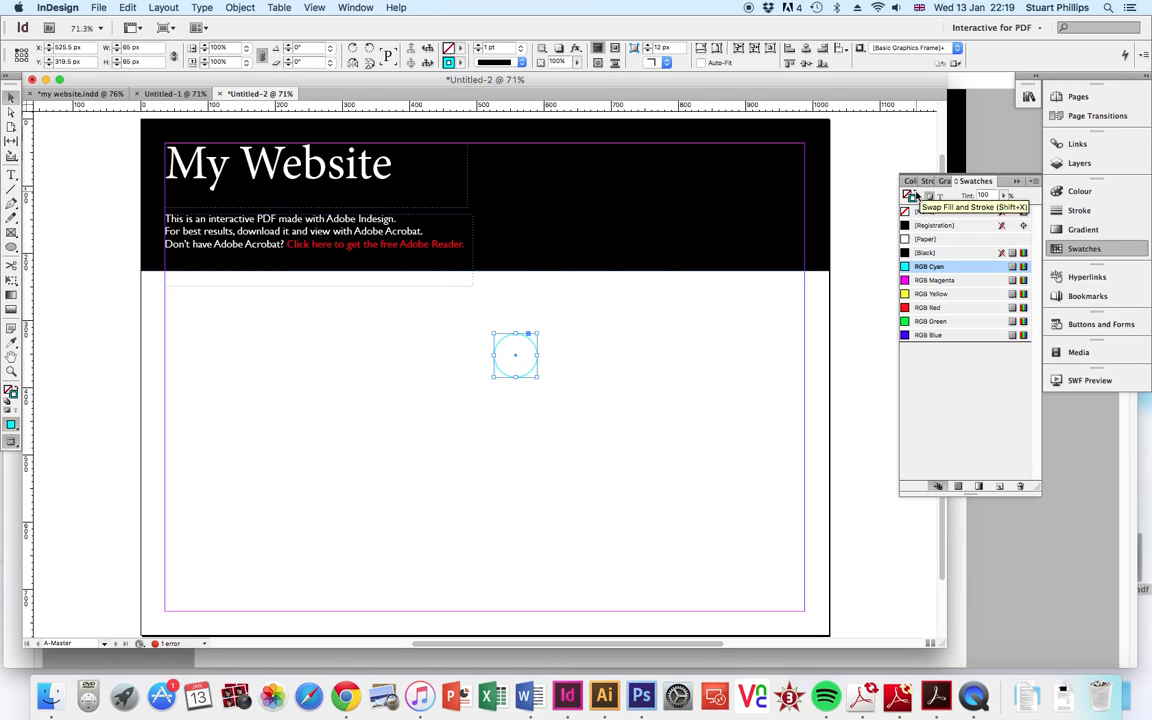
pyautogui.click(914, 189)
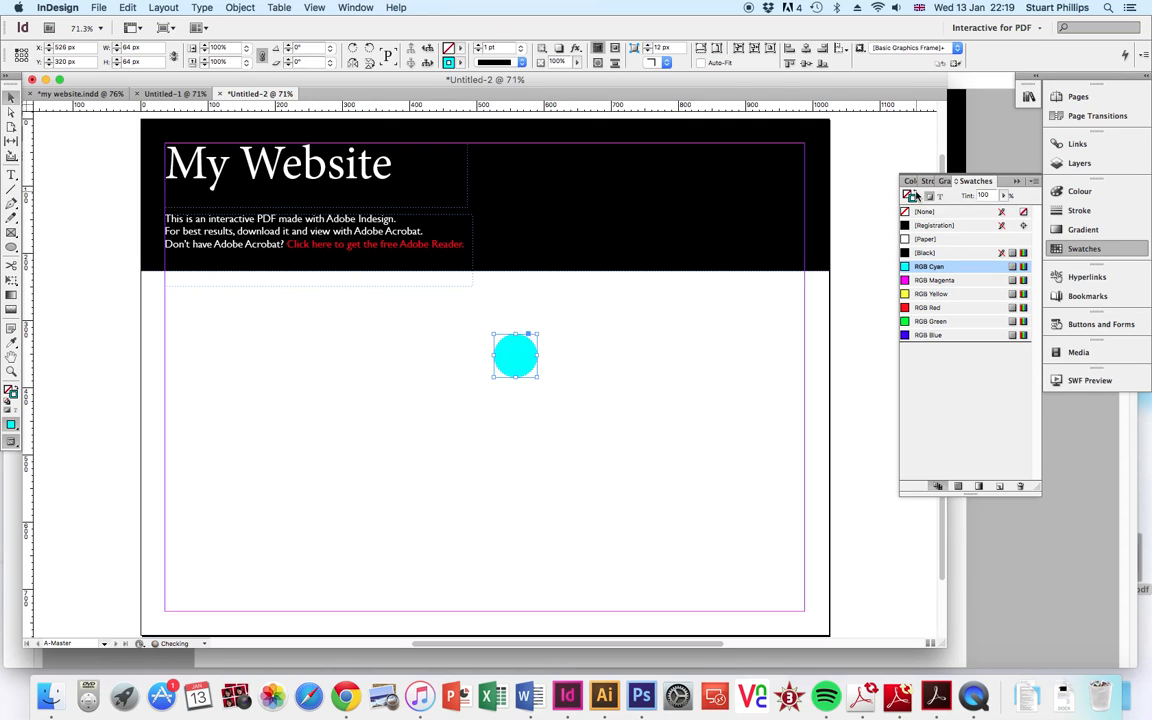
pyautogui.click(254, 400)
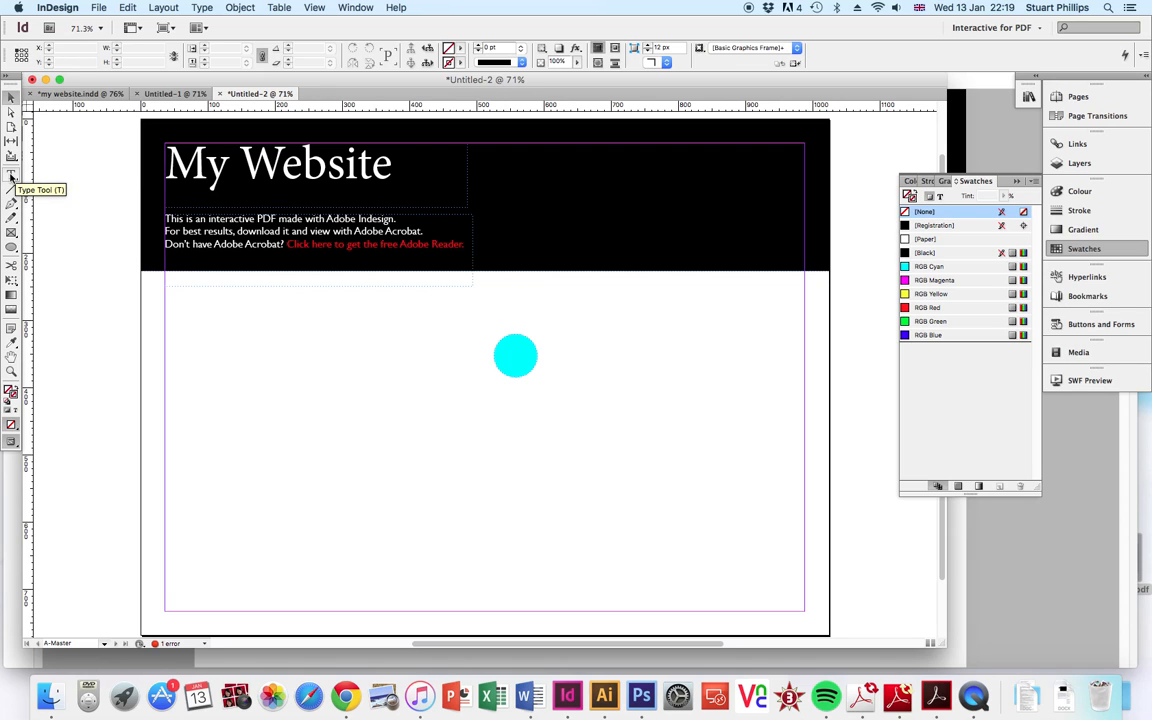
# Draw a text frame about 102 px wide below the circle and enter the label Home in it.
pyautogui.click(11, 177)
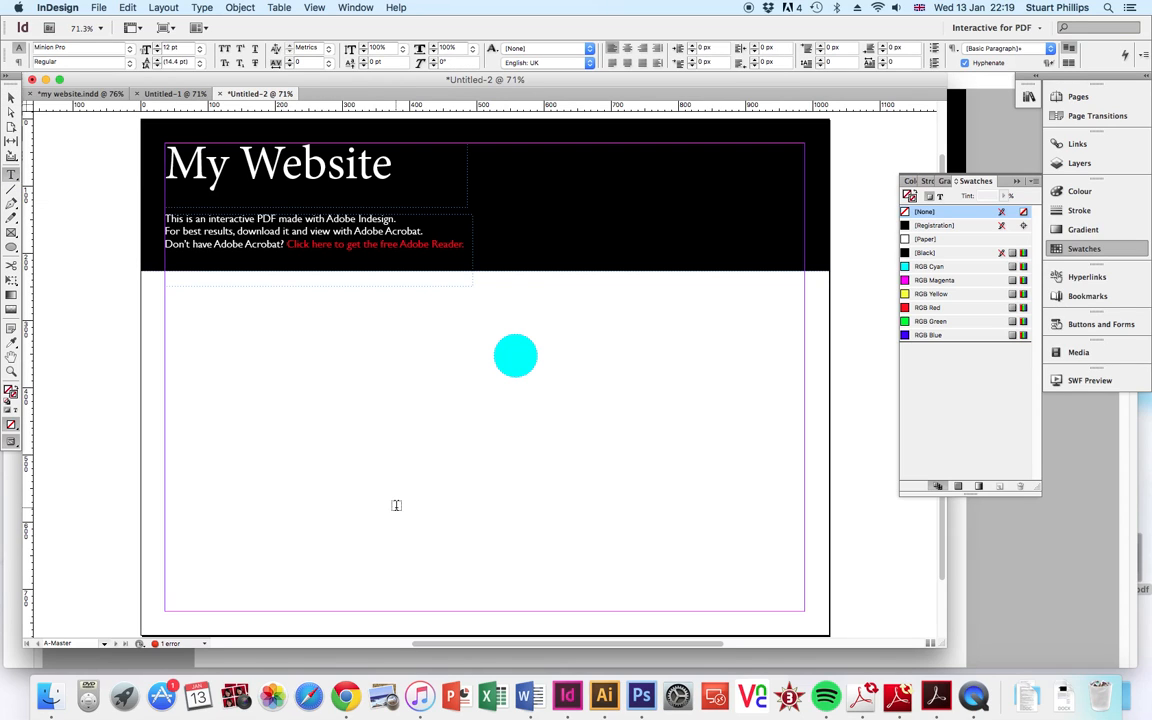
pyautogui.moveTo(399, 463); pyautogui.dragTo(467, 502)
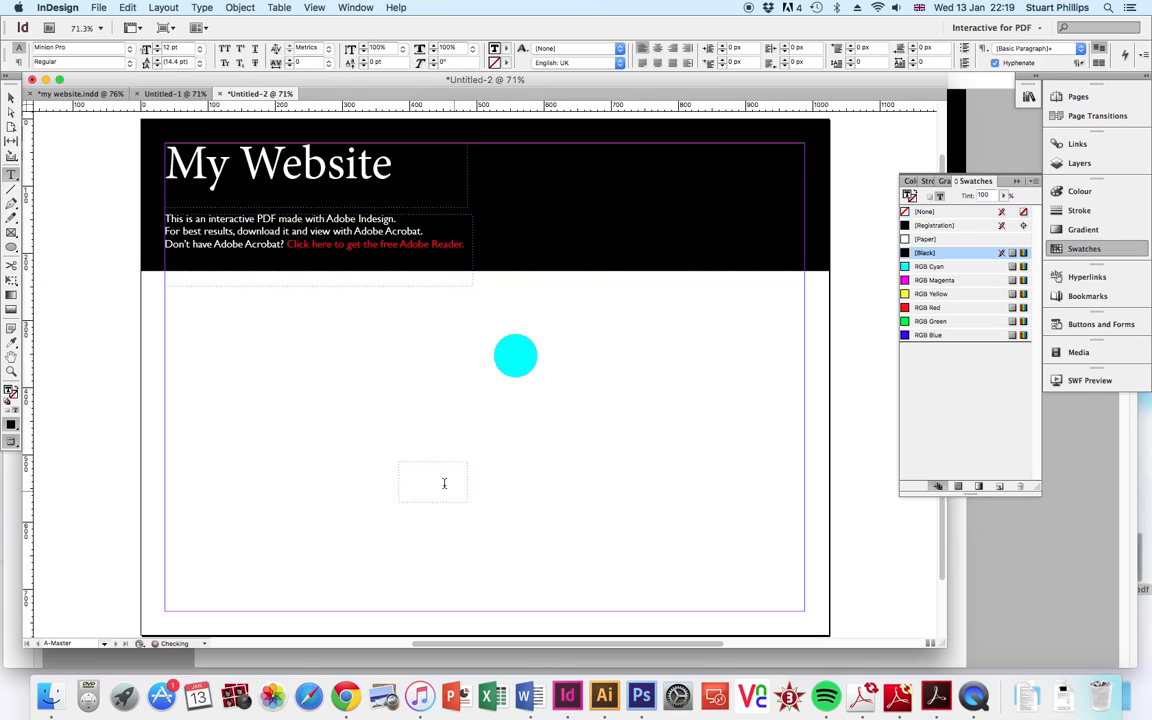
pyautogui.click(441, 482)
pyautogui.write('Home')
pyautogui.click(11, 97)
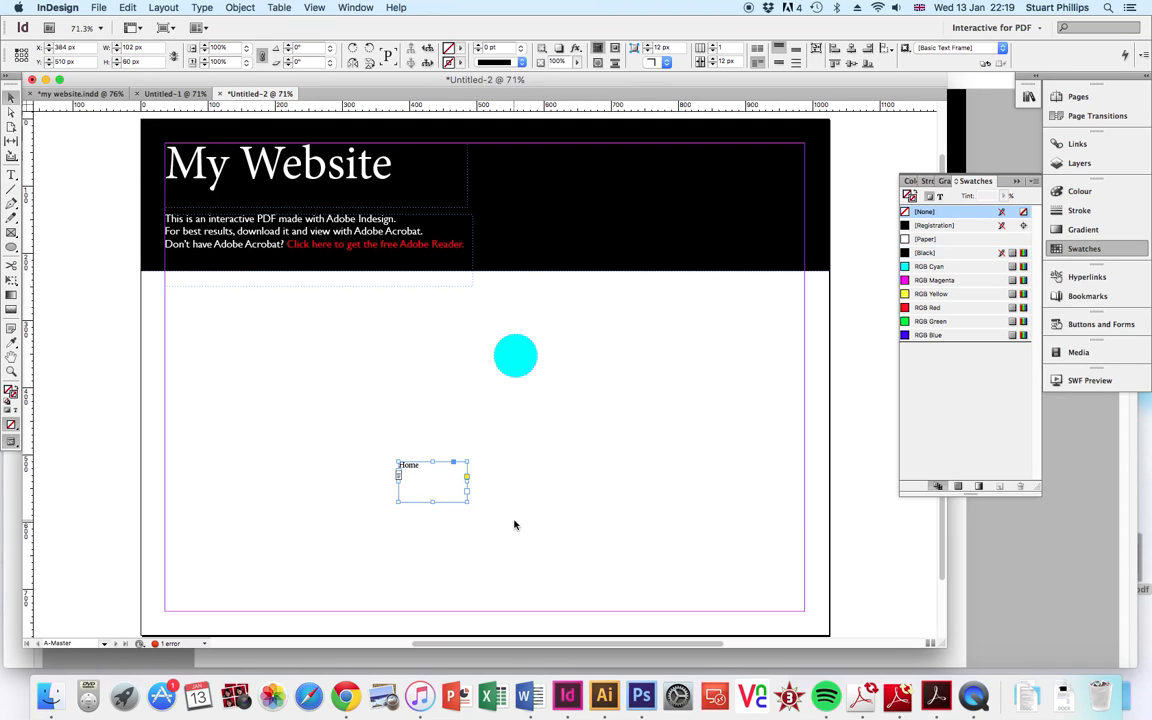
# Shrink the Home text frame to about 48 by 20 px and place its word in the centre of the cyan circle.
pyautogui.moveTo(467, 500); pyautogui.dragTo(518, 358)
pyautogui.press('Down')
pyautogui.press('Down')
pyautogui.press('Down')
pyautogui.press('Down')
pyautogui.press('Down')
pyautogui.press('Right')
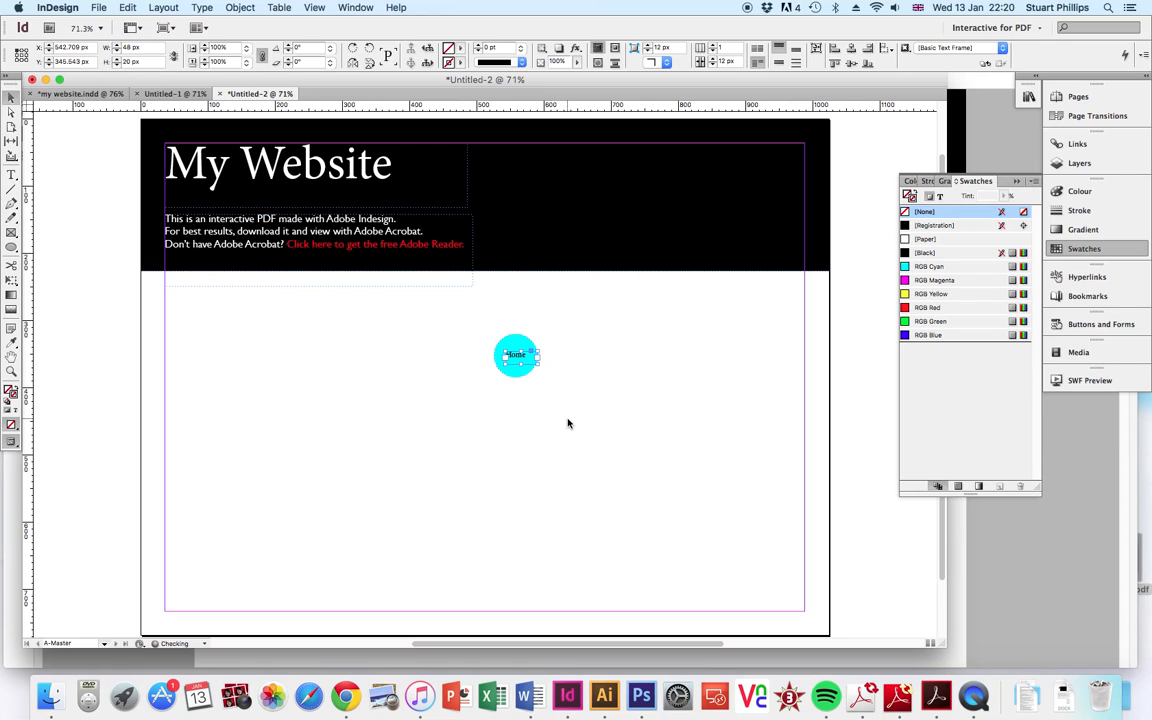
# Group the cyan circle with its Home label and move it into the black header, to about X 532 px, Y 142 px.
pyautogui.click(566, 426)
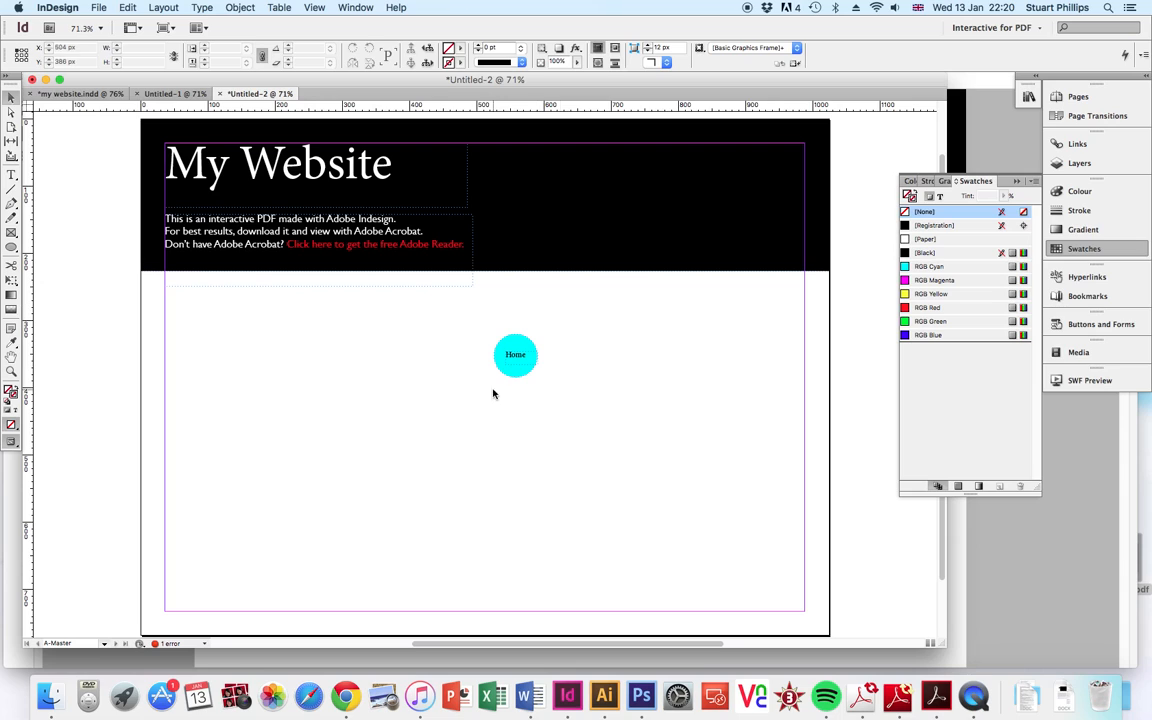
pyautogui.moveTo(470, 322); pyautogui.dragTo(582, 404)
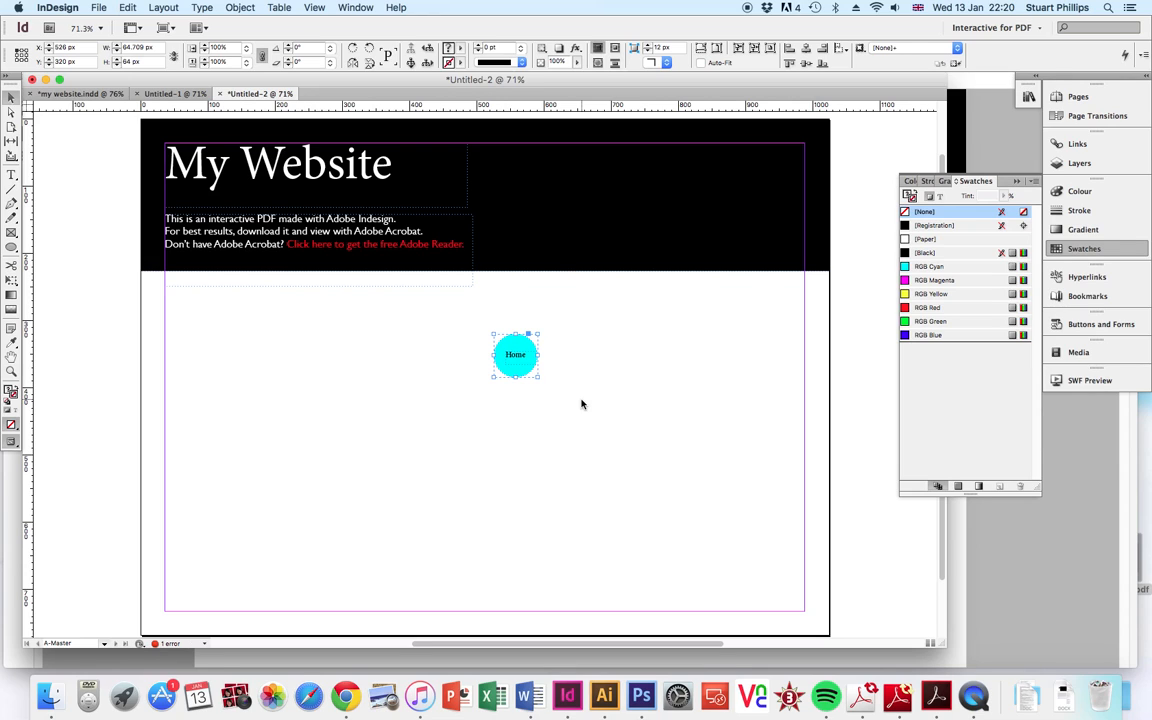
pyautogui.moveTo(517, 353); pyautogui.dragTo(522, 239)
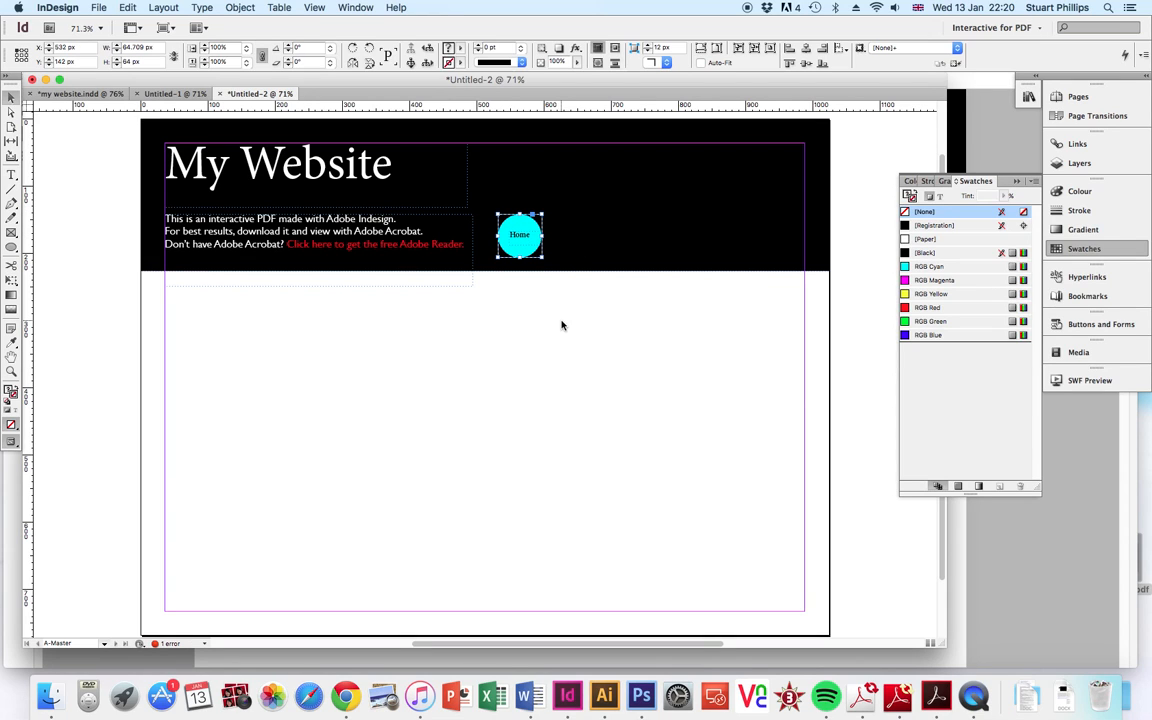
# Paste two copies of the Home button and line them up in a row beside the original in the header.
pyautogui.press('super+c')
pyautogui.press('super+v')
pyautogui.moveTo(484, 375); pyautogui.dragTo(592, 240)
pyautogui.press('super+v')
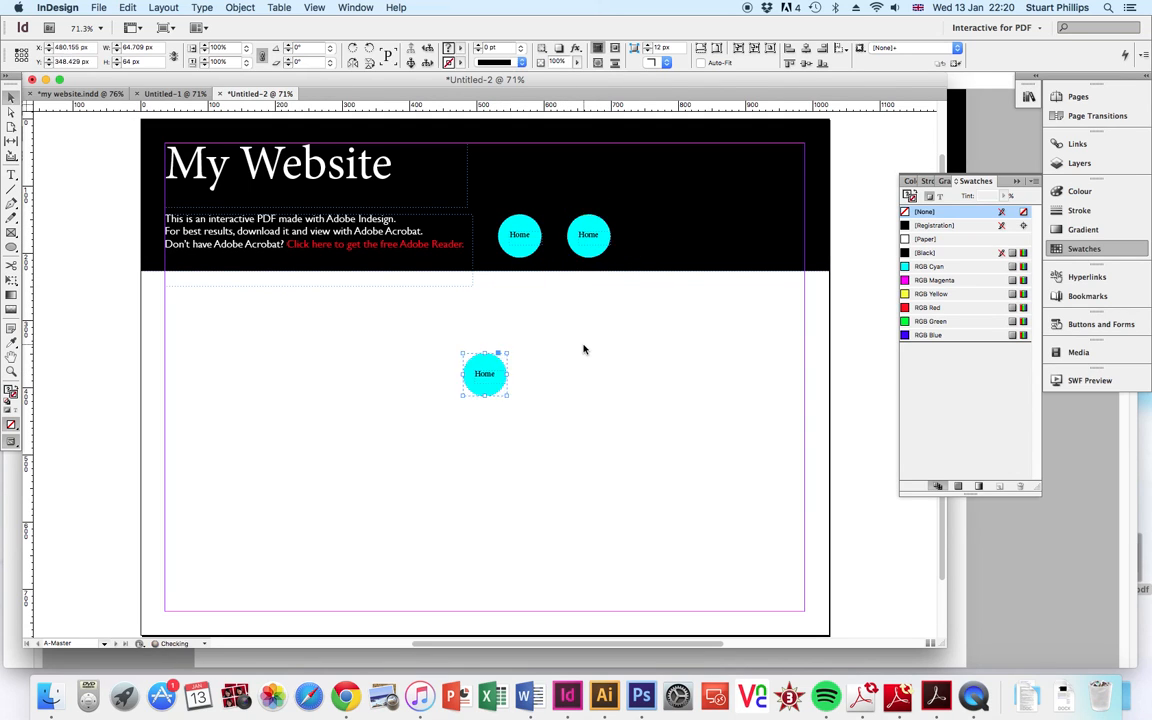
pyautogui.moveTo(484, 376); pyautogui.dragTo(657, 240)
# Change the second button's label to Text1 and the third button's label to Gallery.
pyautogui.click(12, 175)
pyautogui.doubleClick(588, 235)
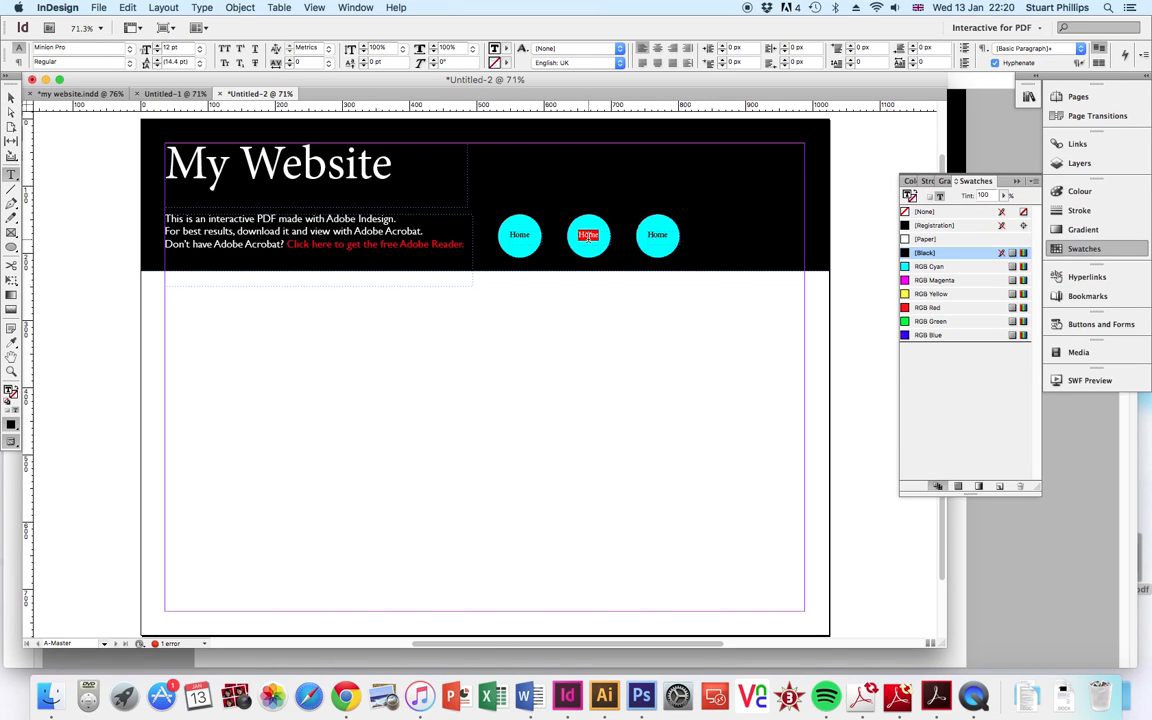
pyautogui.write('Text1')
pyautogui.doubleClick(657, 235)
pyautogui.write('Callery')
pyautogui.click(11, 97)
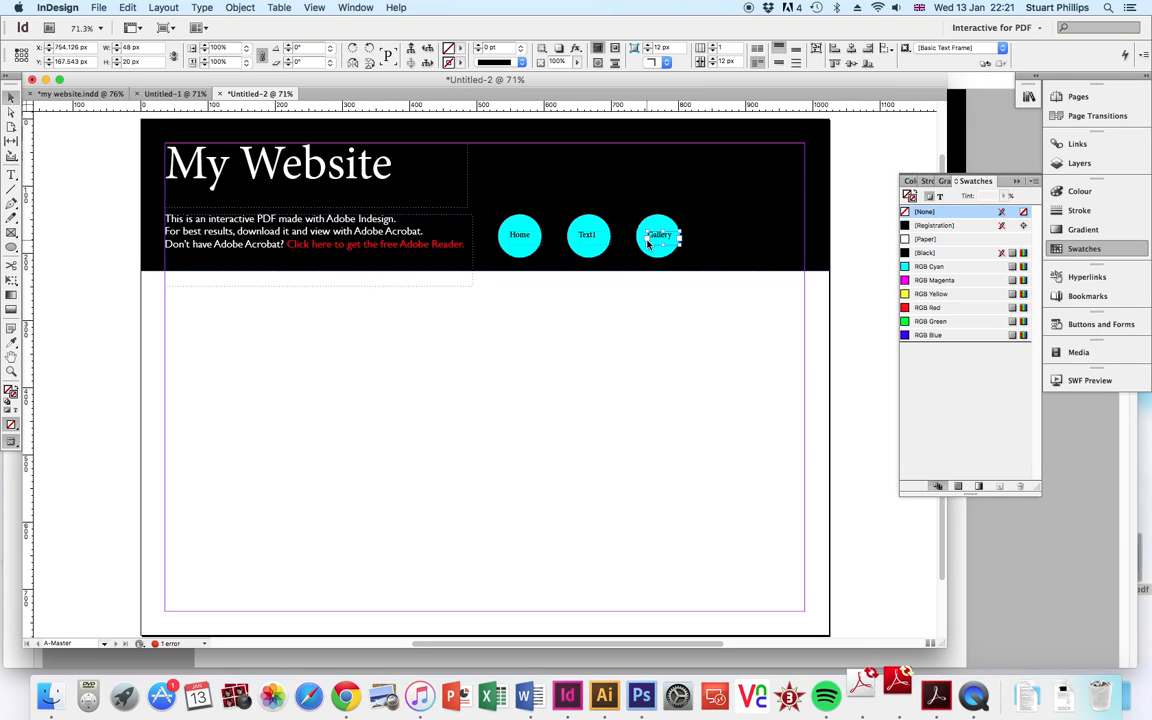
# Nudge the Gallery label slightly to centre its word within the third cyan circle, then deselect it.
pyautogui.moveTo(647, 243); pyautogui.dragTo(645, 240)
pyautogui.click(632, 386)
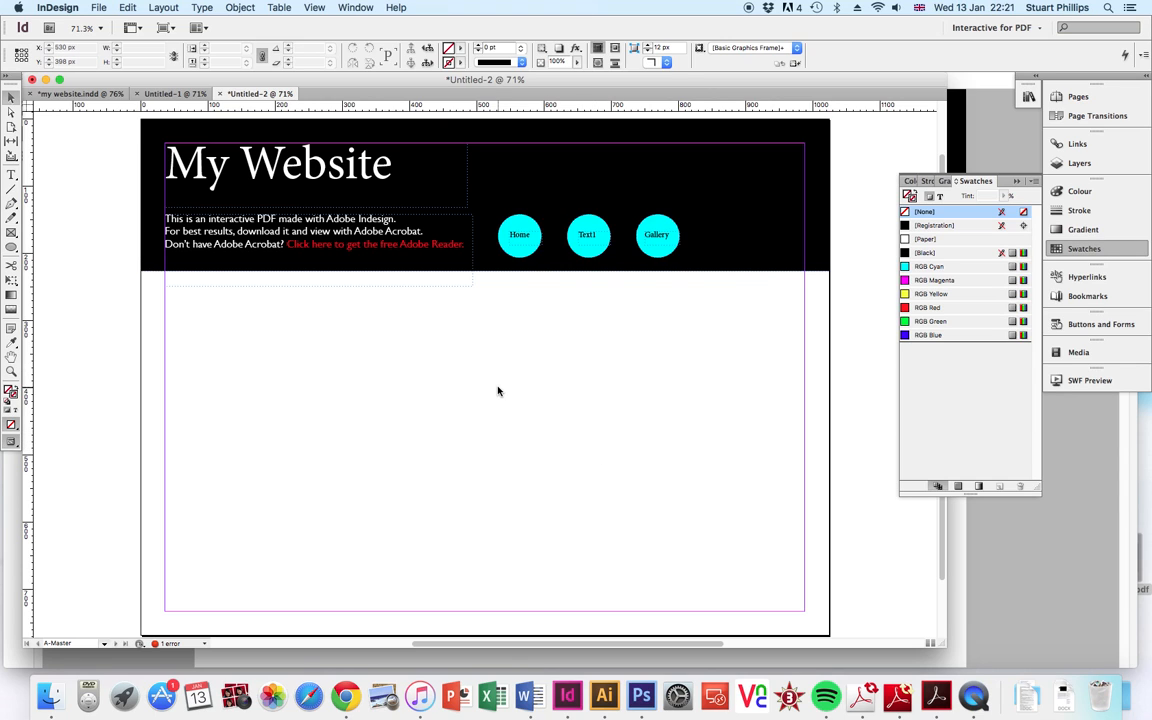
# Convert the grouped Home circle in the header into an interactive element of type Button.
pyautogui.click(512, 237)
pyautogui.click(513, 237)
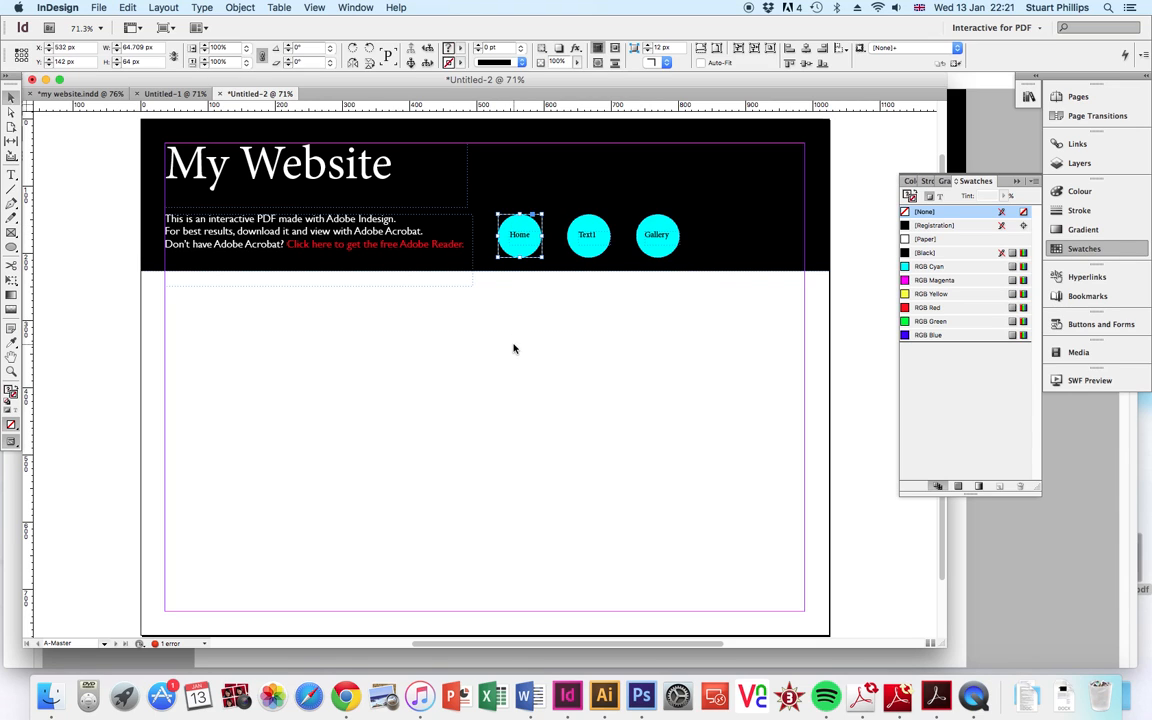
pyautogui.click(1094, 330)
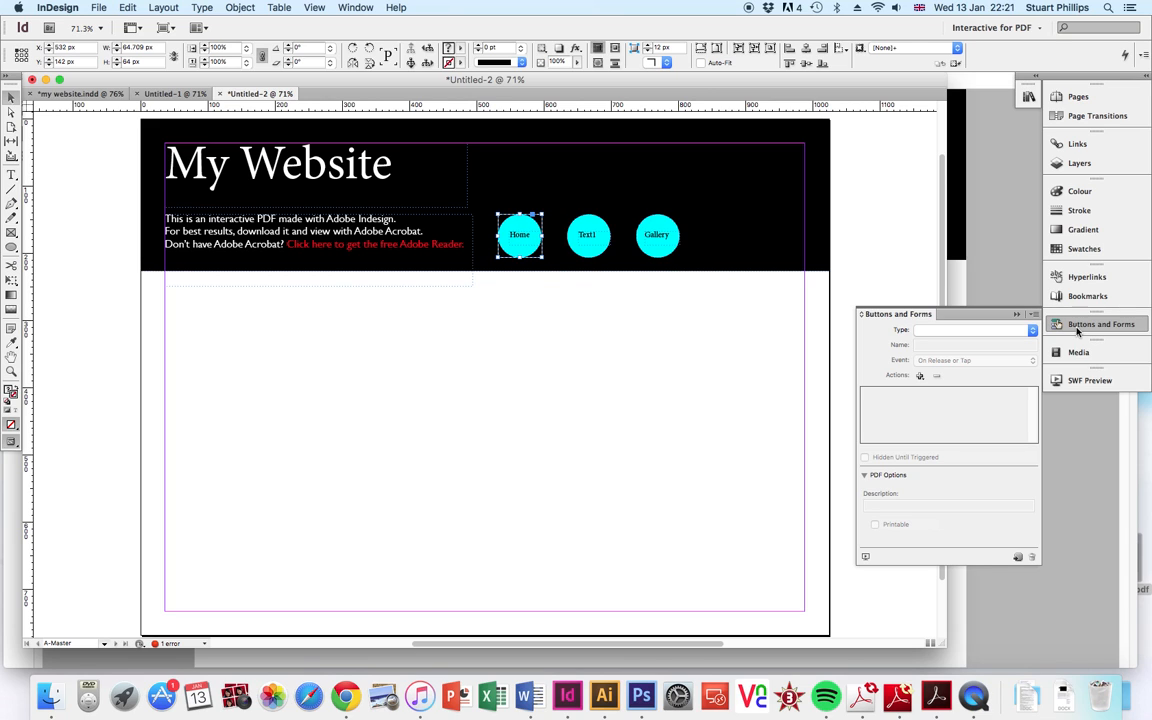
pyautogui.click(955, 332)
pyautogui.click(955, 332)
pyautogui.click(955, 333)
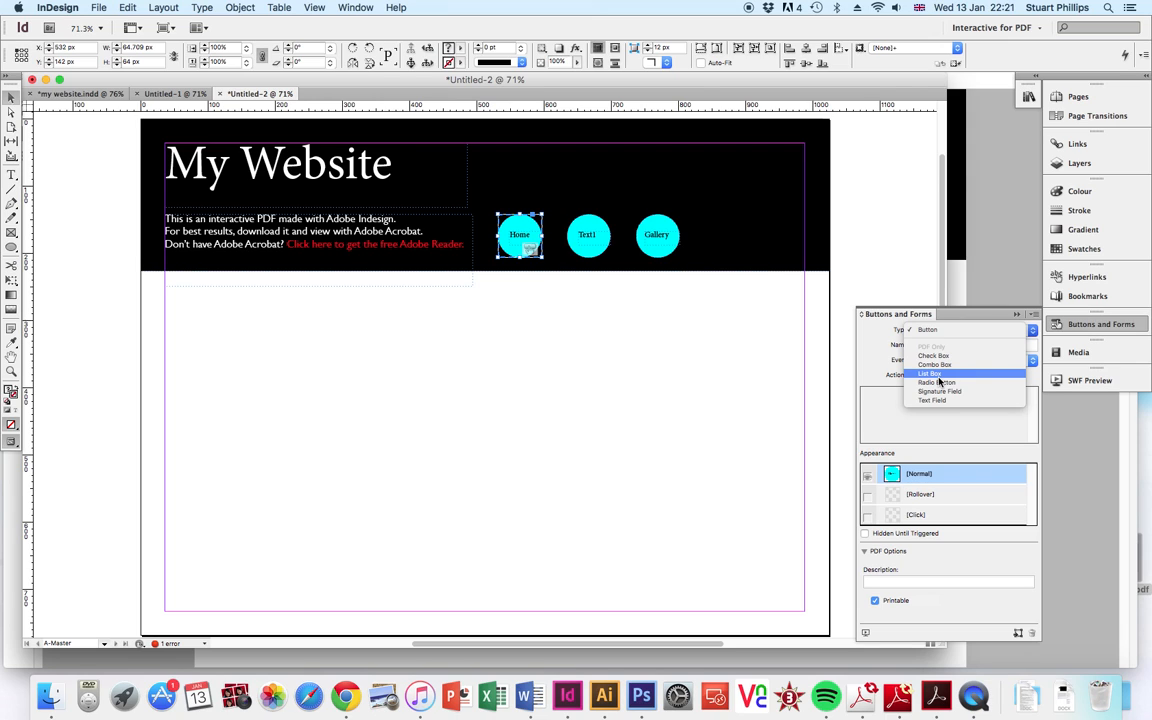
pyautogui.click(871, 375)
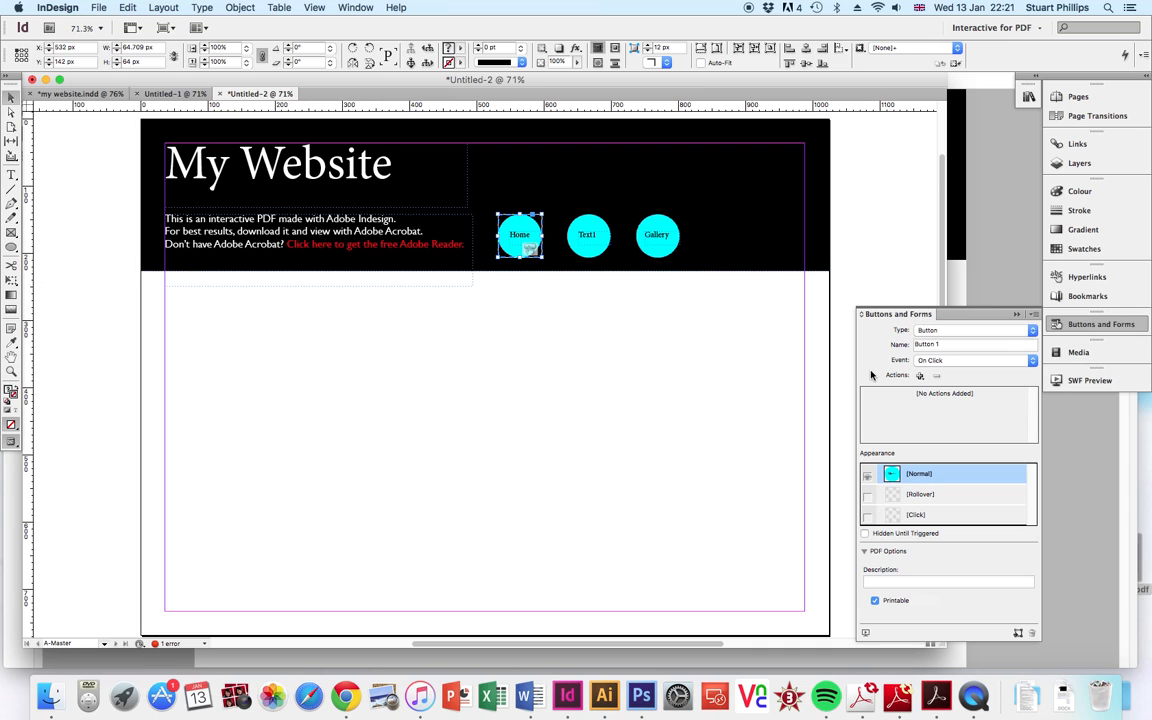
# Name the new button Home and set its triggering event to On Click.
pyautogui.click(942, 345)
pyautogui.tripleClick(920, 345)
pyautogui.write('Home')
pyautogui.click(928, 362)
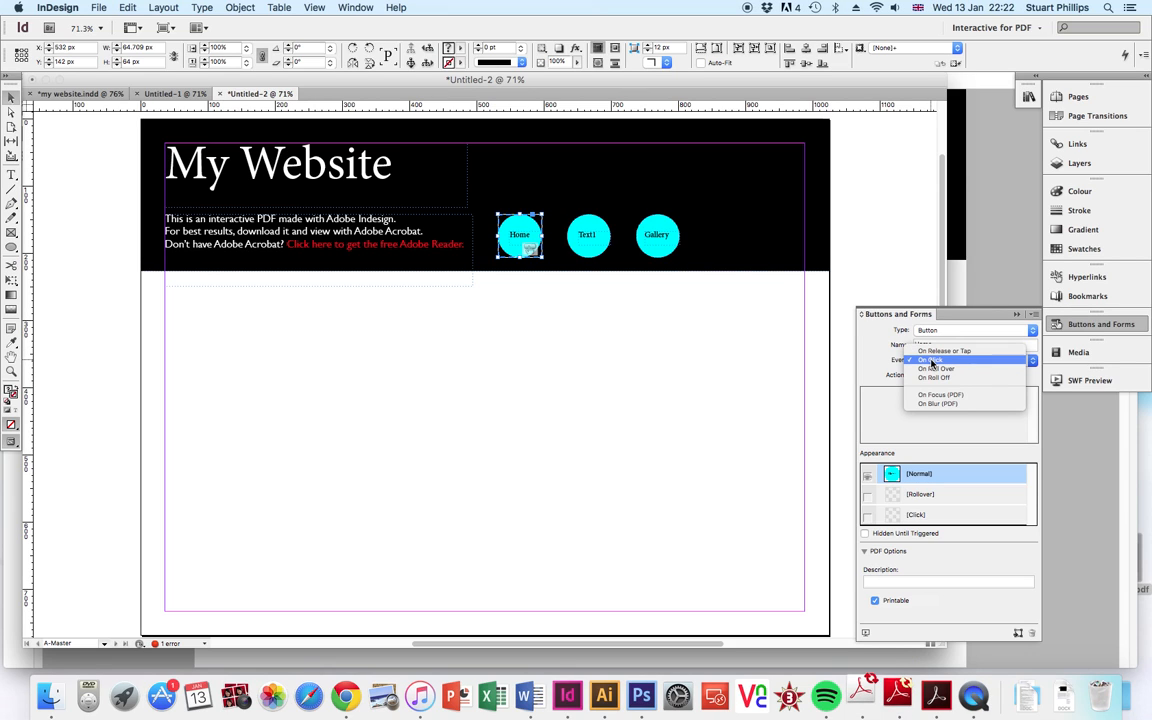
pyautogui.click(930, 361)
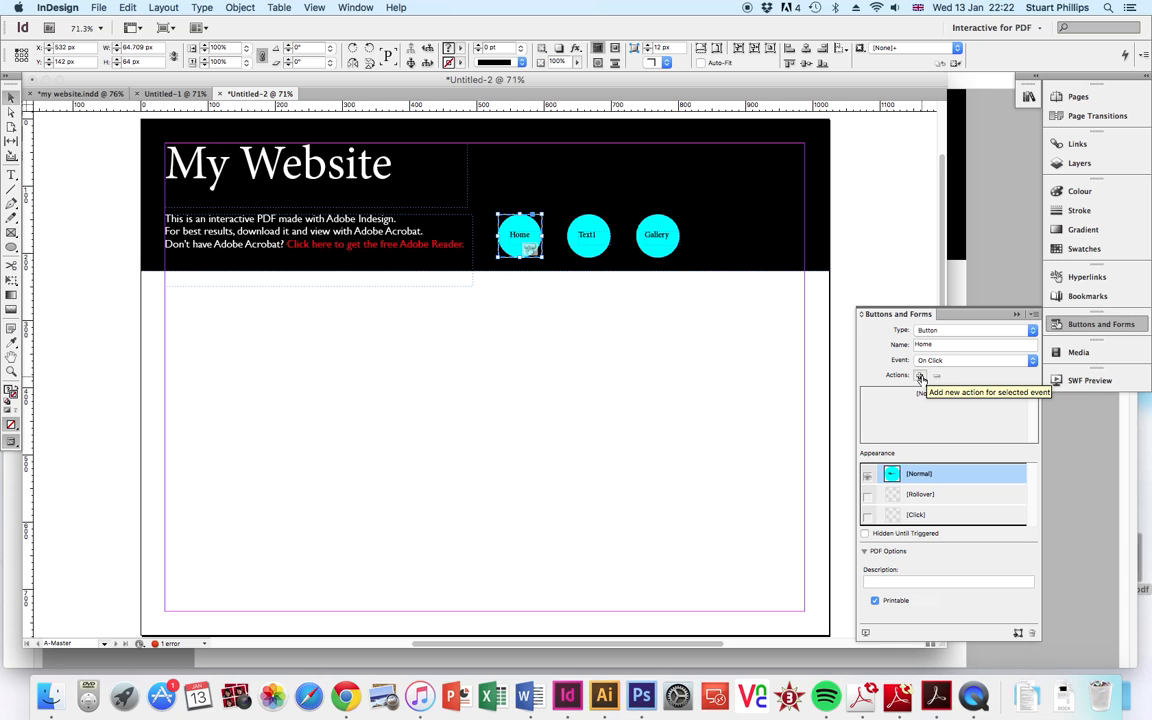
# Add a Go To Destination action to the Home button, with HOME as its destination.
pyautogui.click(920, 376)
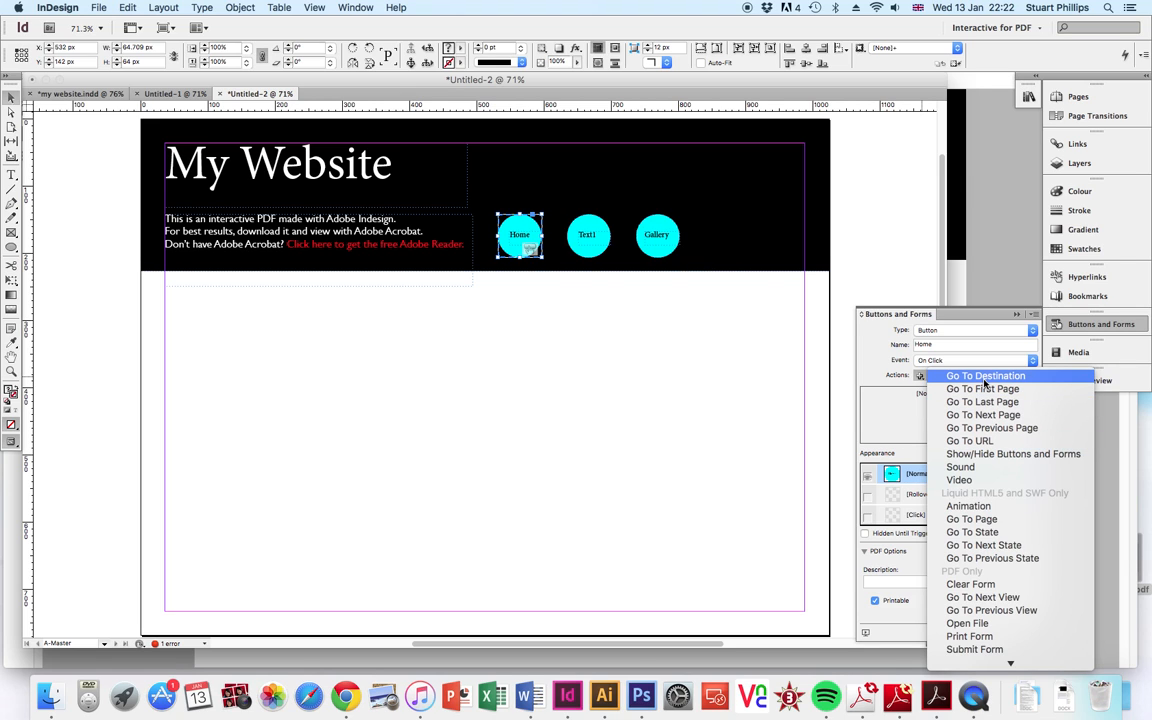
pyautogui.click(984, 378)
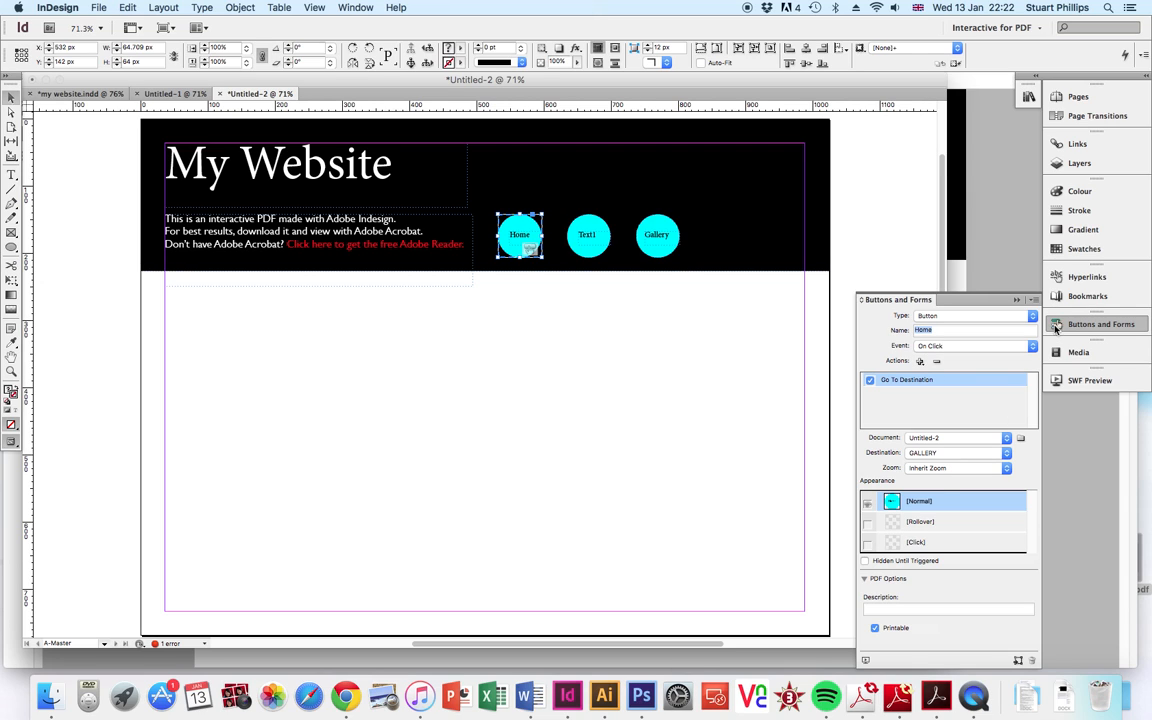
pyautogui.click(946, 456)
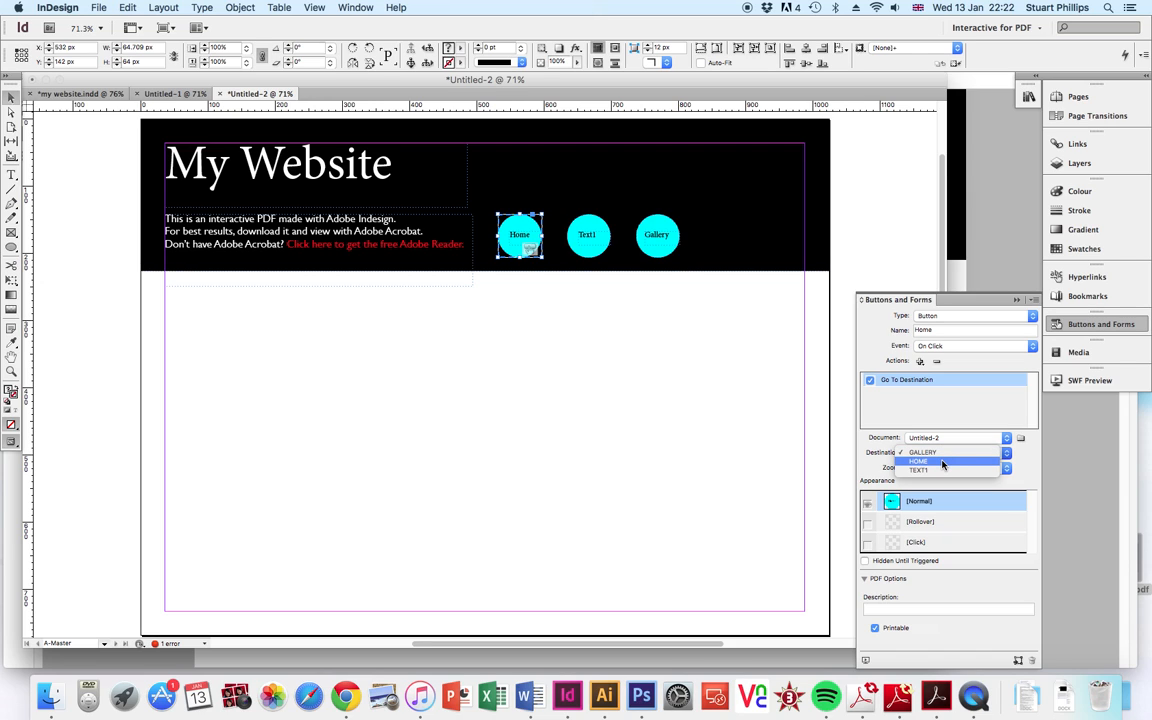
pyautogui.click(942, 462)
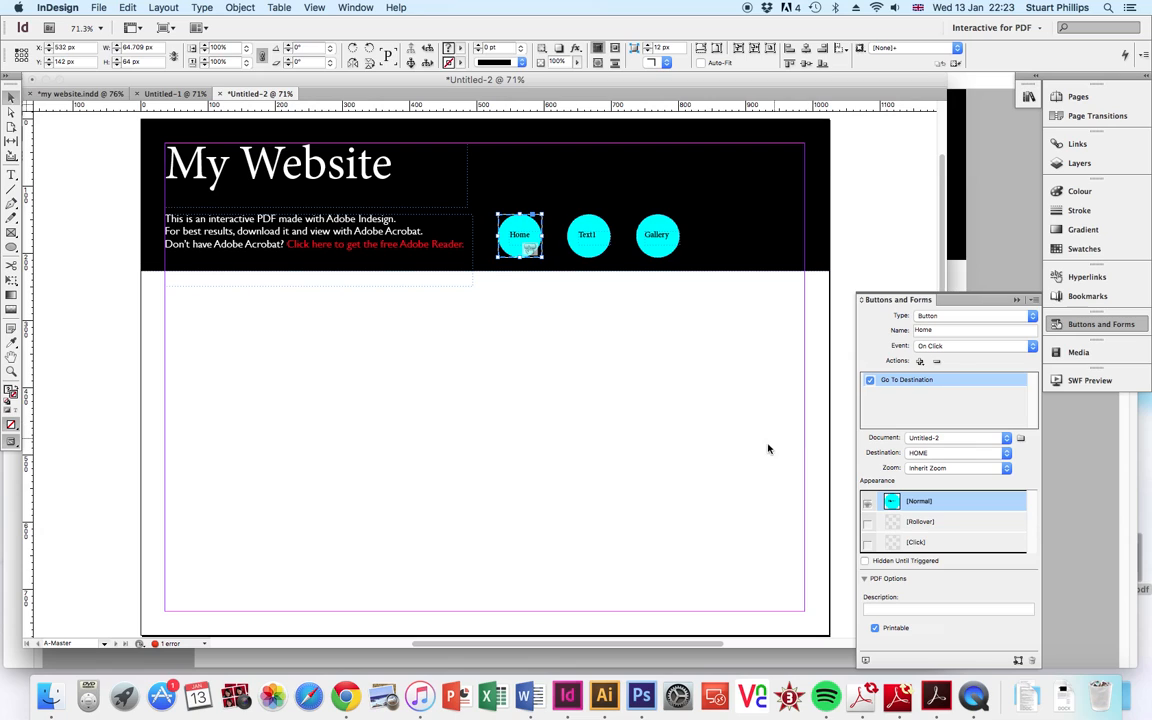
# Add a Rollover appearance to the Home button with its circle filled RGB Yellow, and return the button to its Normal state.
pyautogui.click(867, 523)
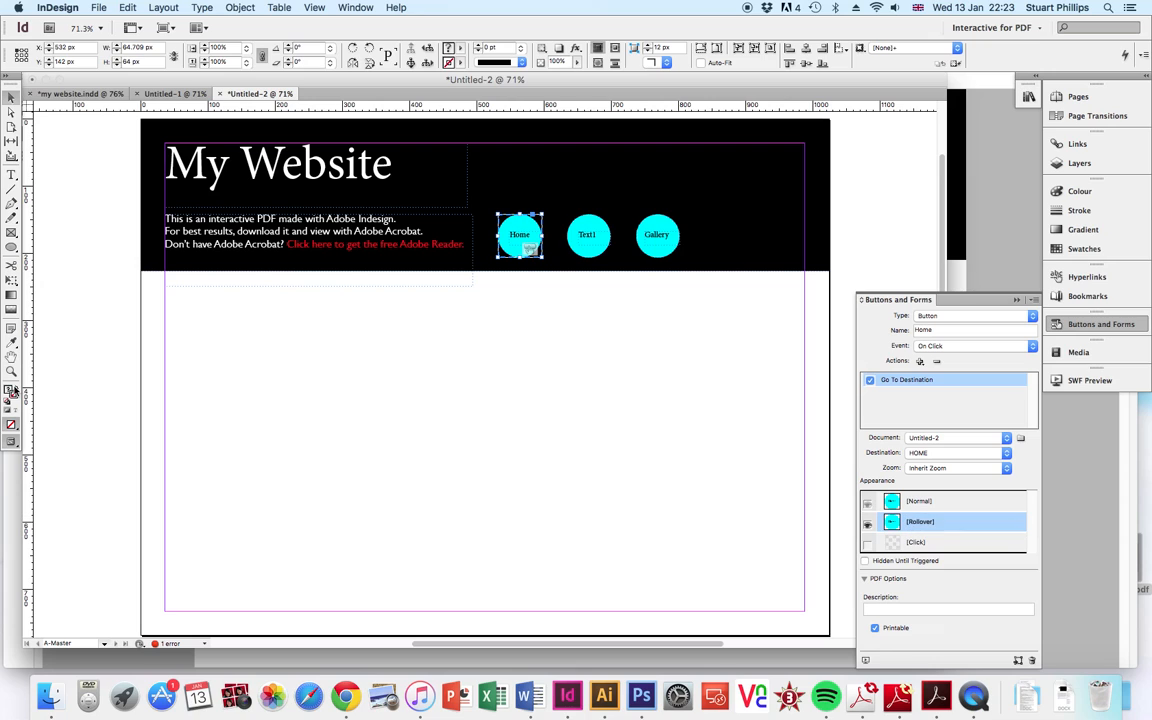
pyautogui.click(11, 111)
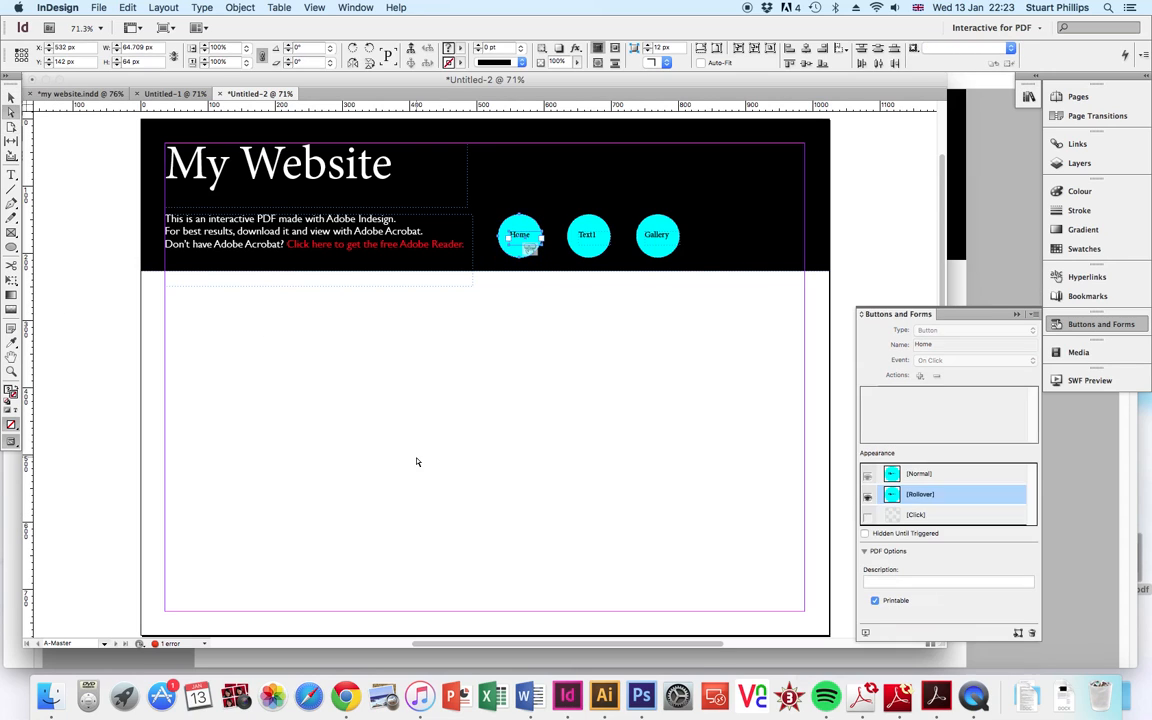
pyautogui.click(522, 246)
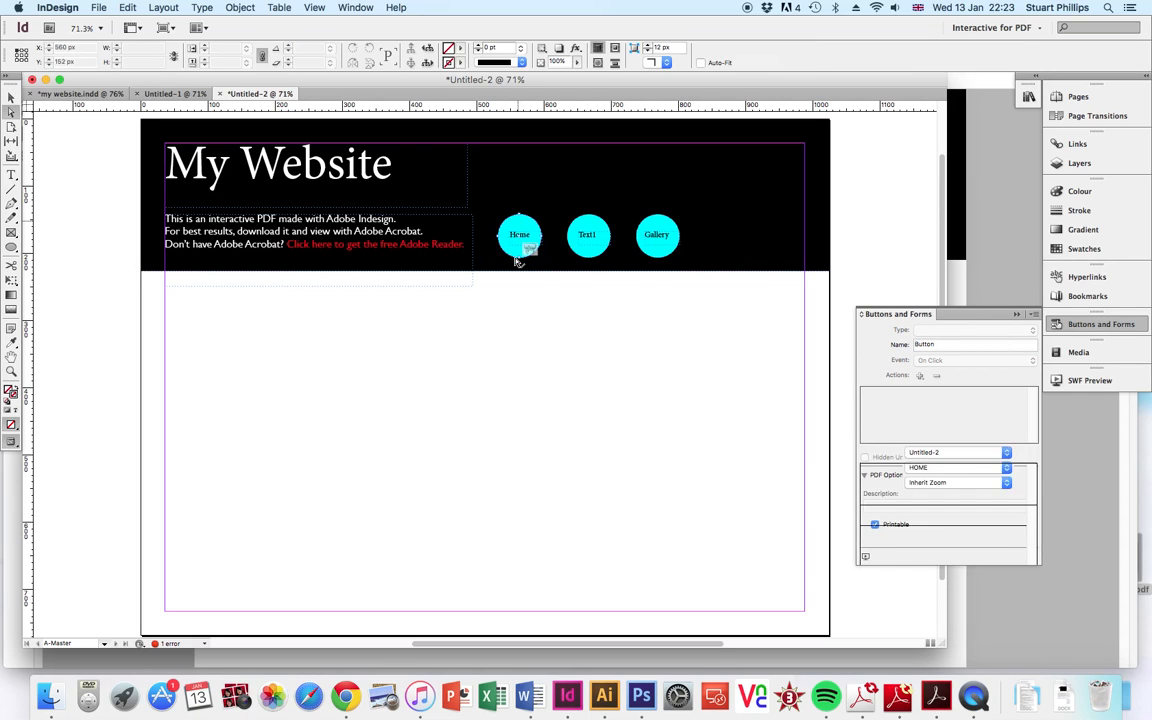
pyautogui.click(522, 250)
pyautogui.click(460, 50)
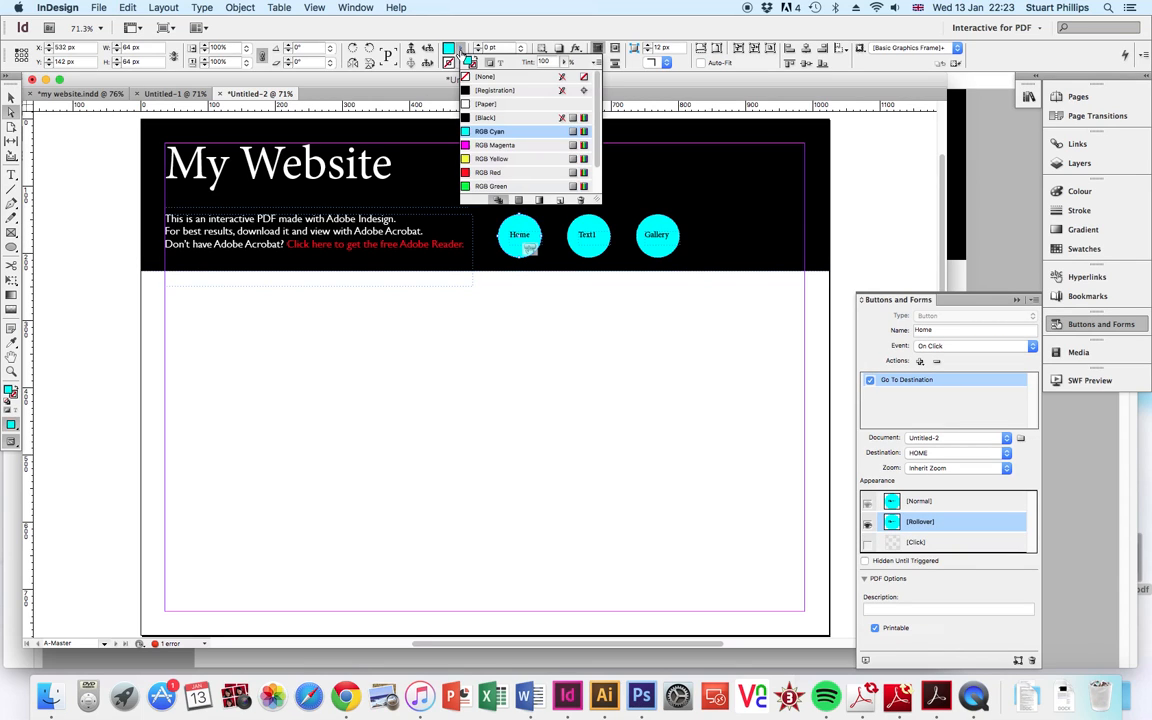
pyautogui.click(490, 158)
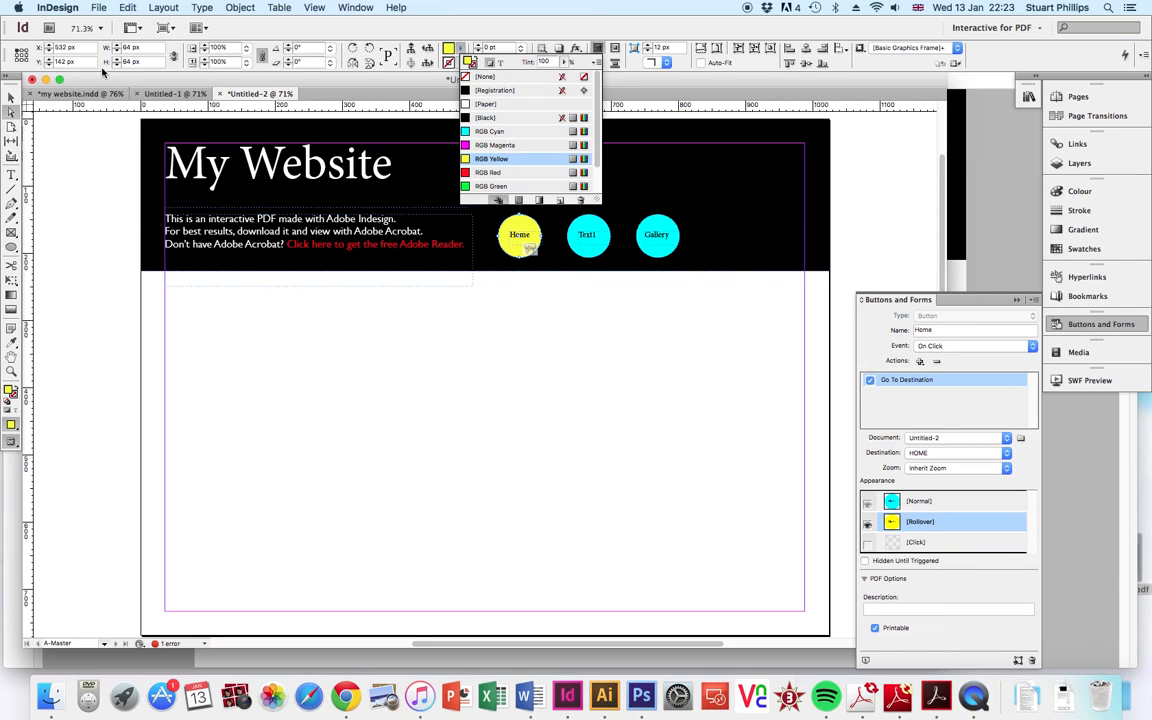
pyautogui.click(11, 97)
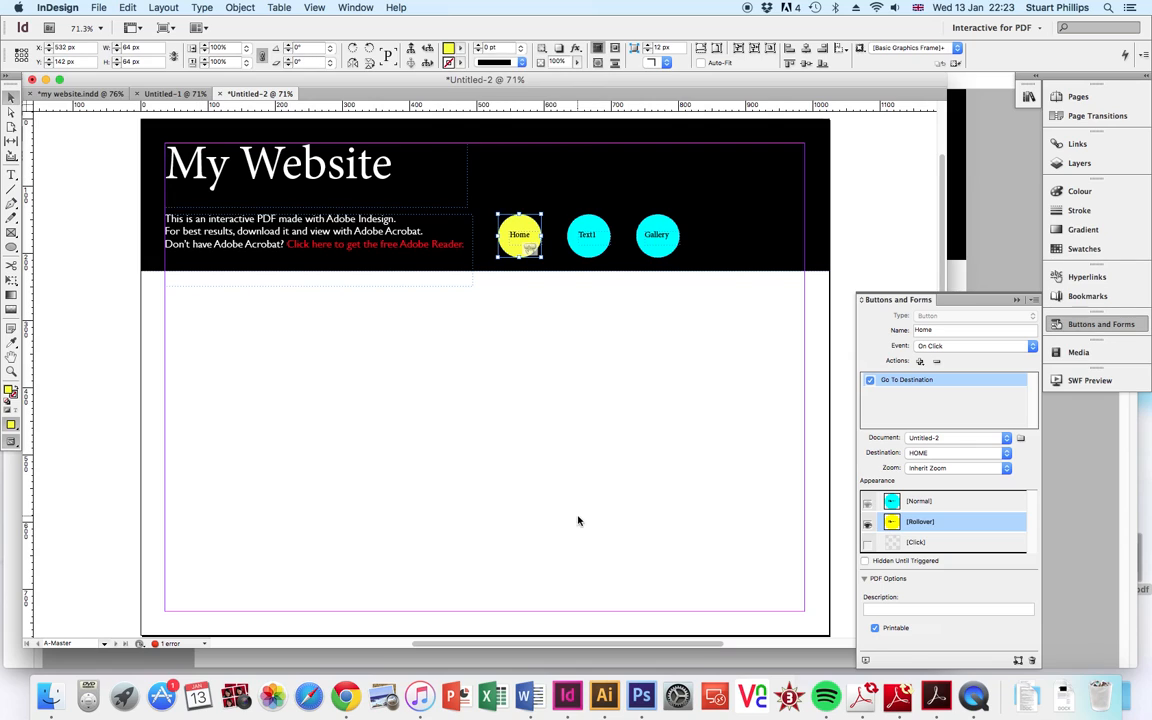
pyautogui.click(900, 501)
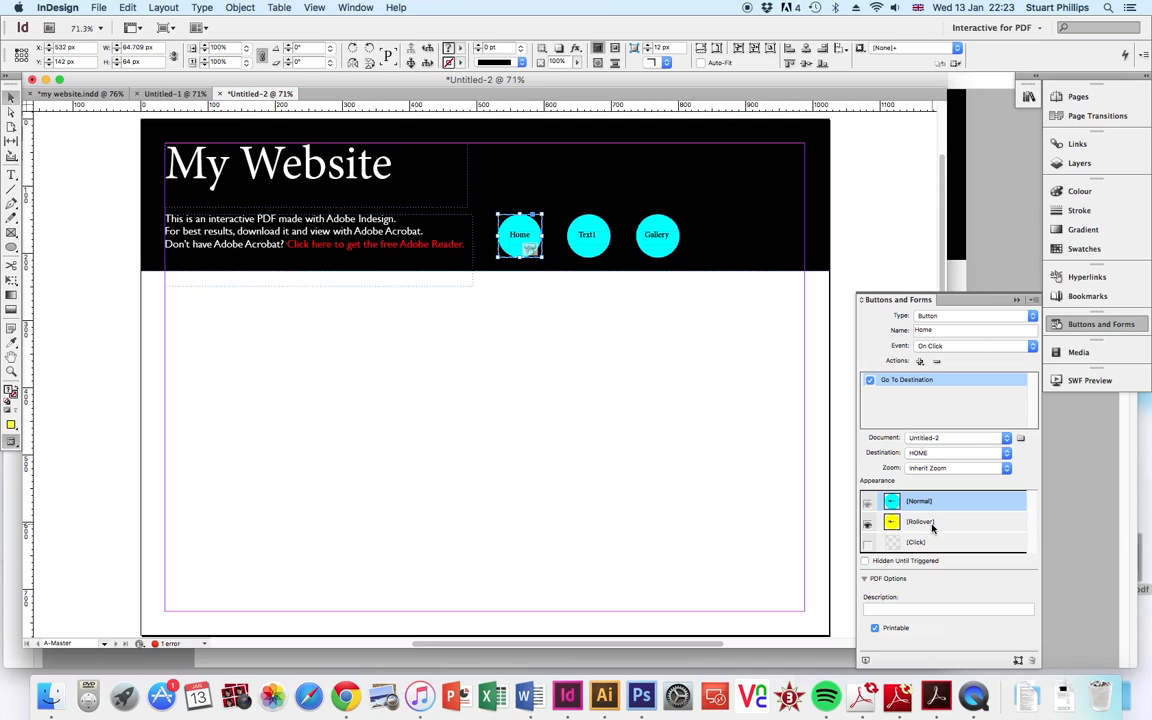
pyautogui.click(597, 466)
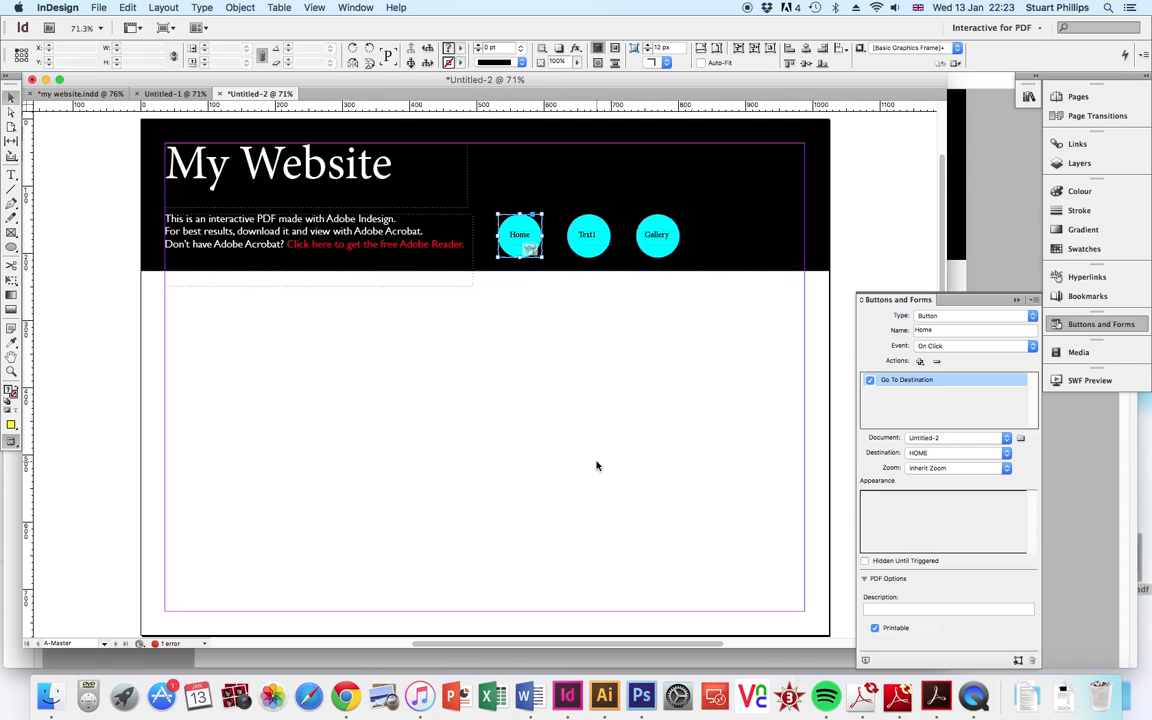
# Convert the grouped Text1 circle into a button named Text1 with the event On Click.
pyautogui.click(586, 230)
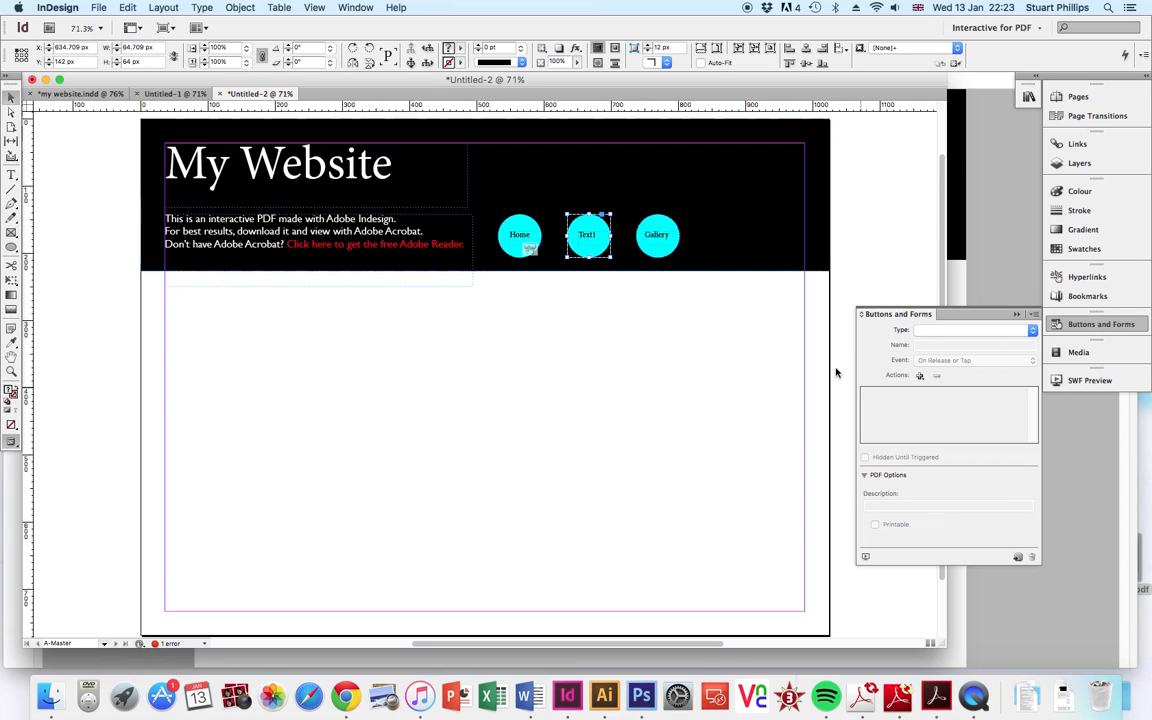
pyautogui.click(925, 331)
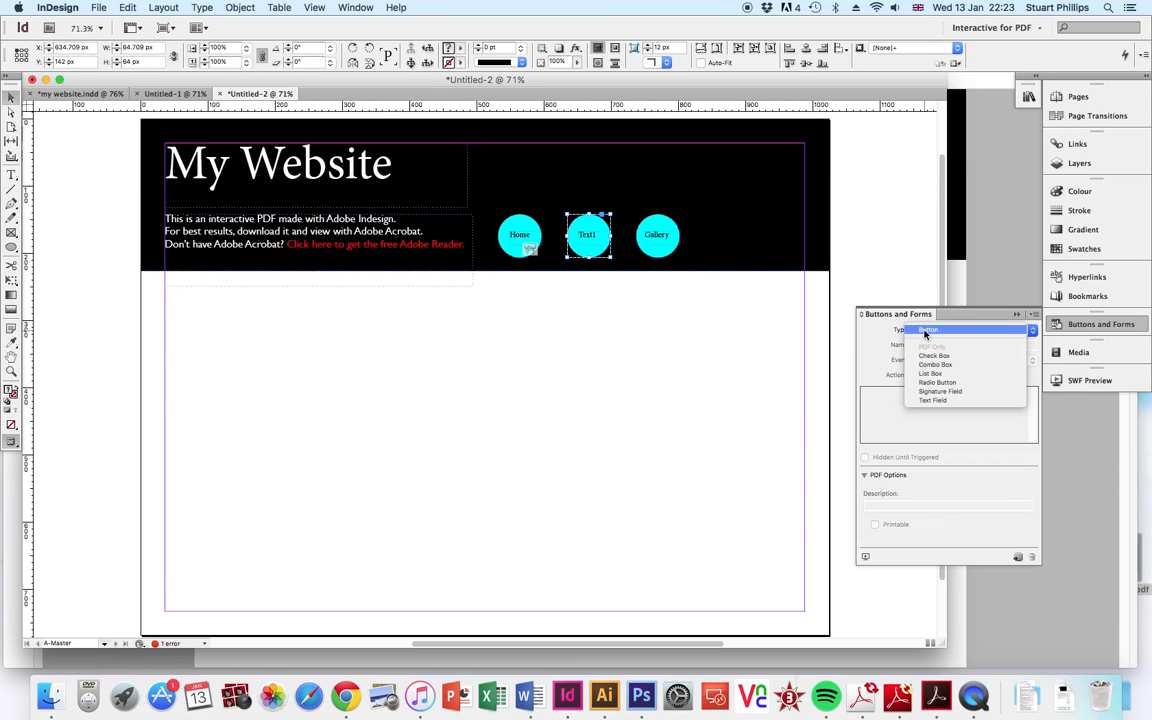
pyautogui.click(925, 332)
pyautogui.click(928, 361)
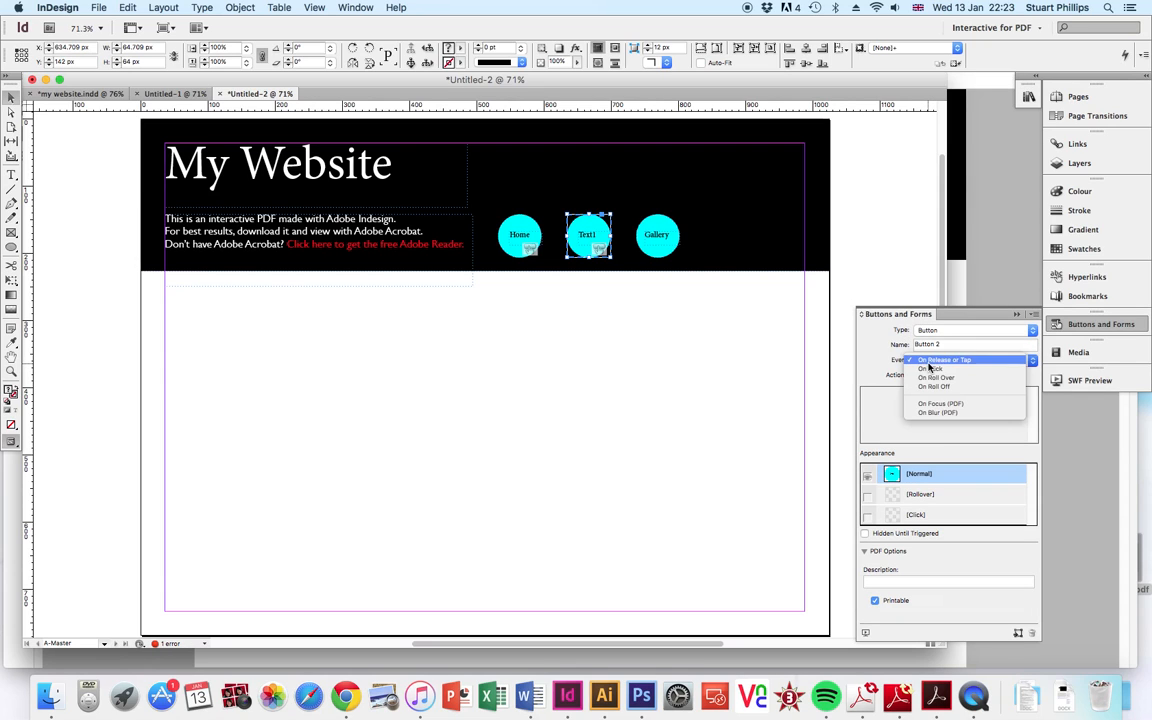
pyautogui.click(931, 370)
pyautogui.click(944, 345)
pyautogui.write('Text1')
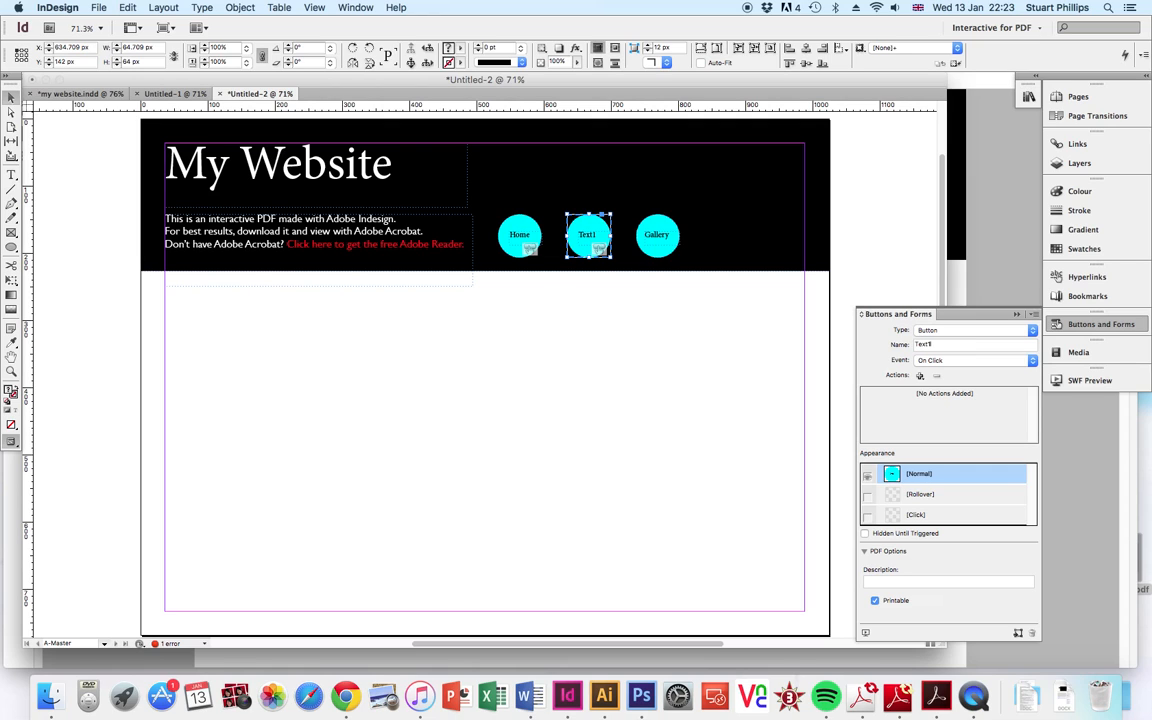
# Add a Go To Destination action to the Text1 button, with TEXT1 as its destination.
pyautogui.click(920, 375)
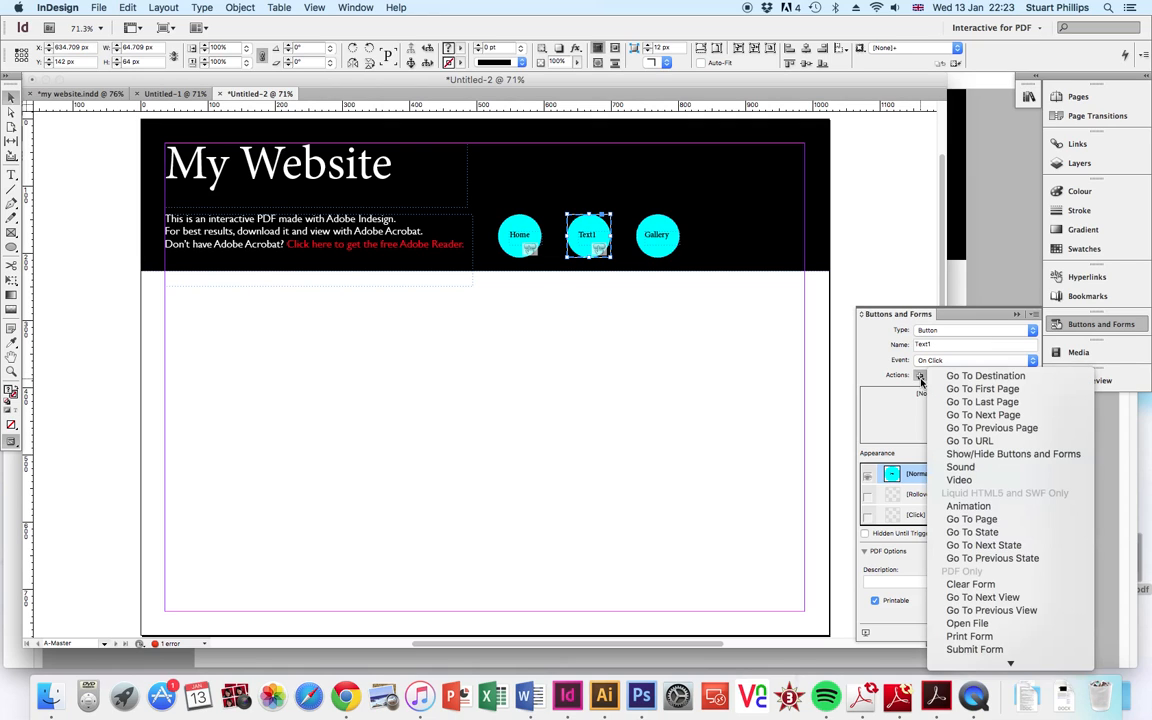
pyautogui.click(982, 377)
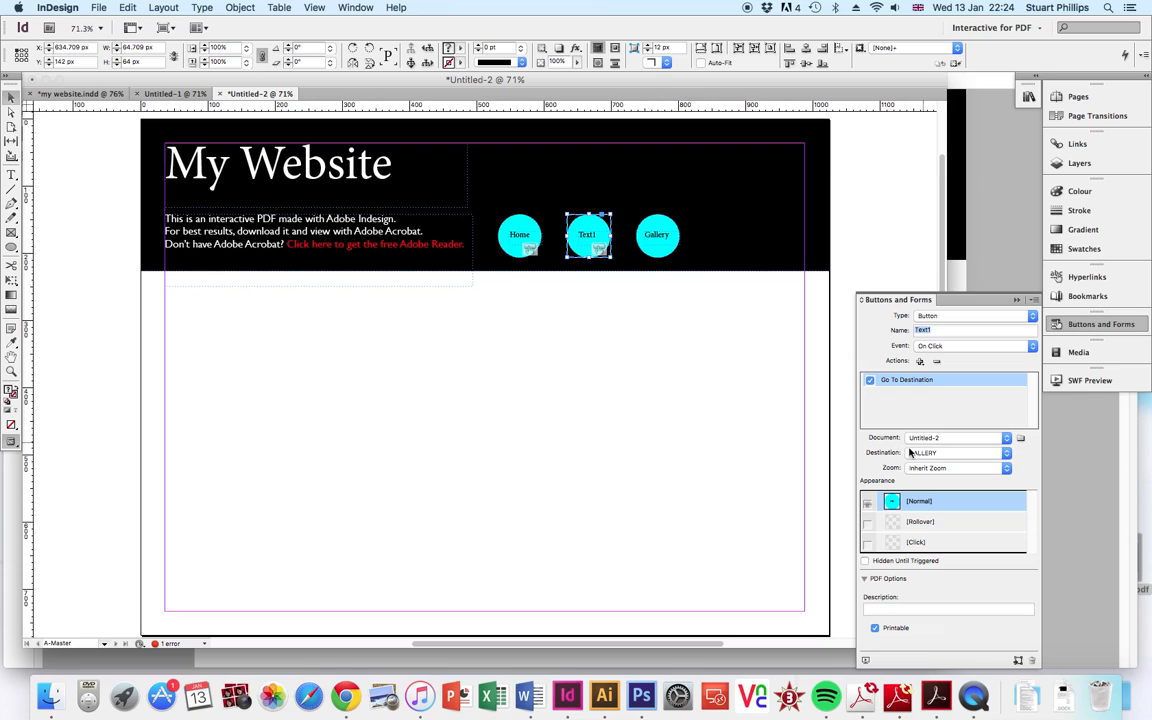
pyautogui.click(920, 455)
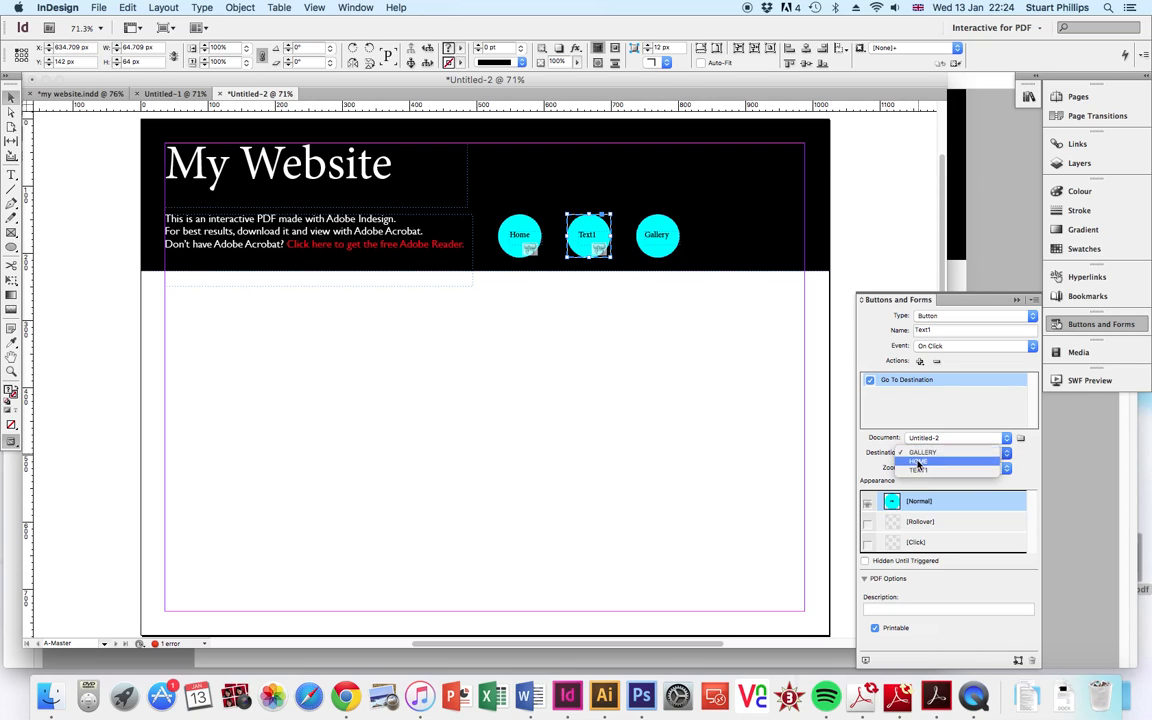
pyautogui.click(920, 472)
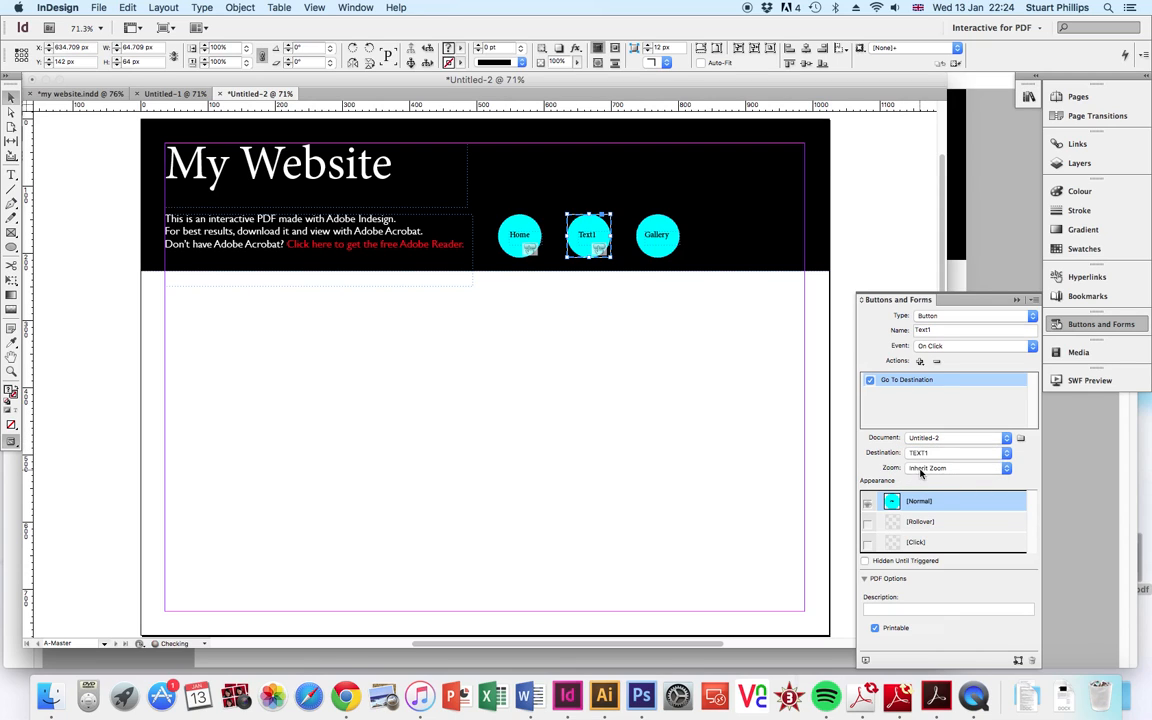
# Add a Rollover appearance to the Text1 button with its circle filled RGB Yellow.
pyautogui.click(868, 523)
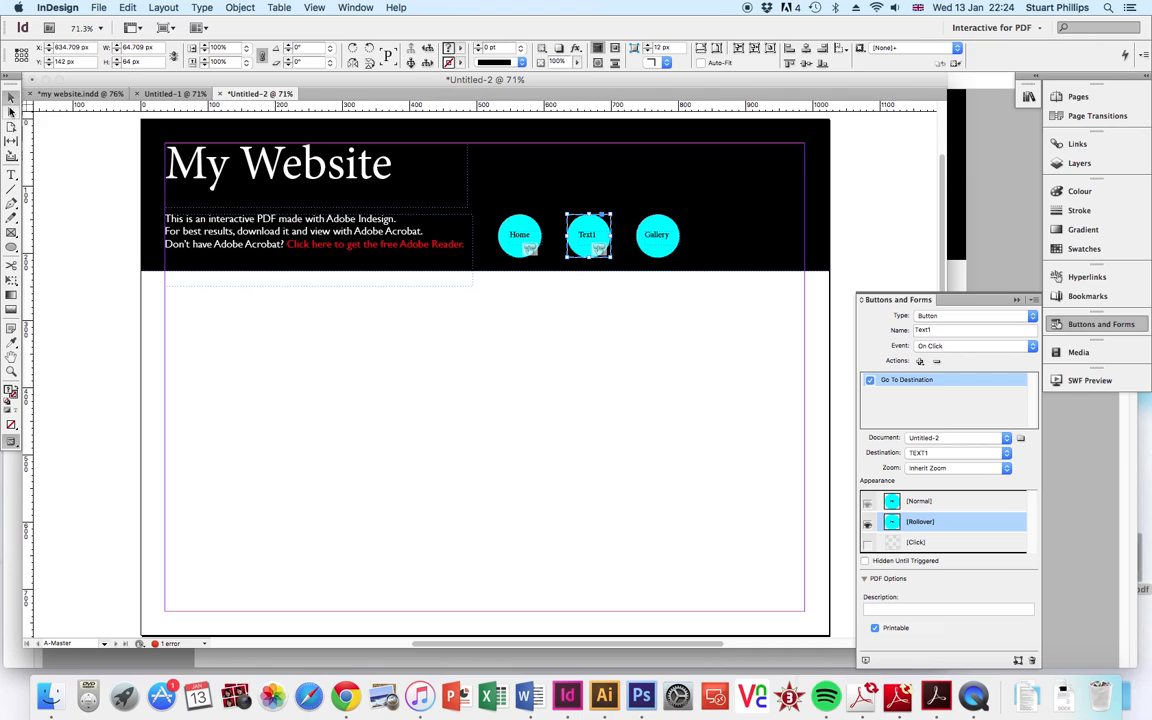
pyautogui.click(11, 112)
pyautogui.click(590, 238)
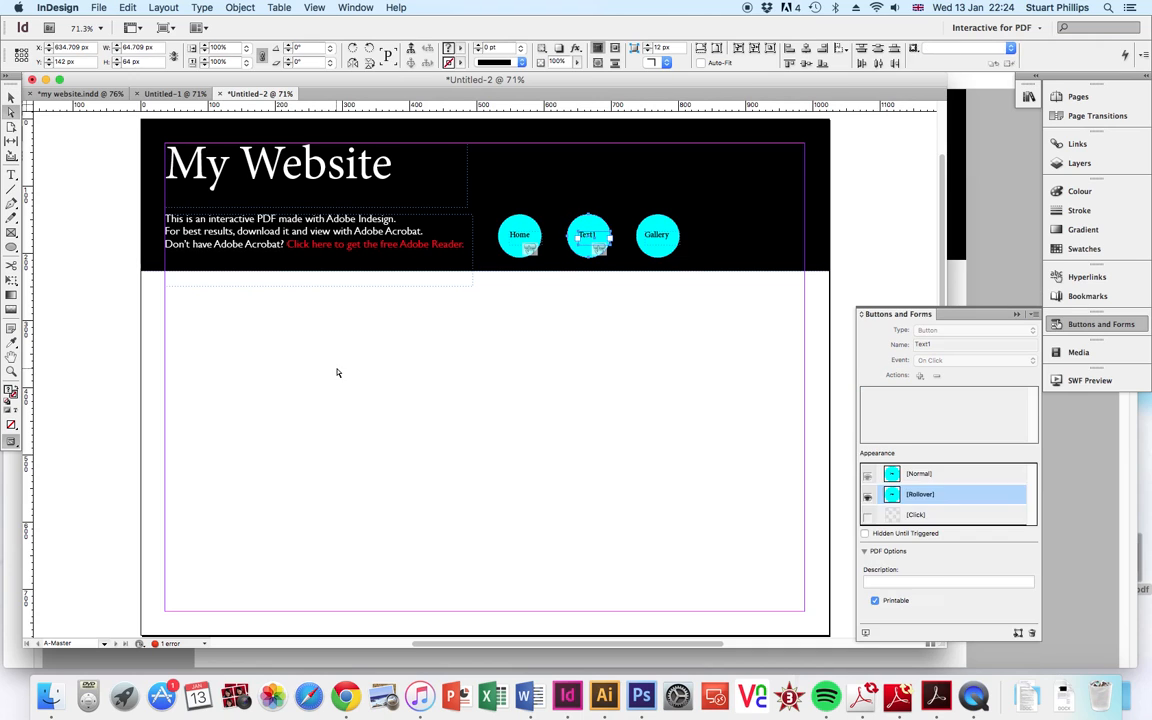
pyautogui.click(590, 232)
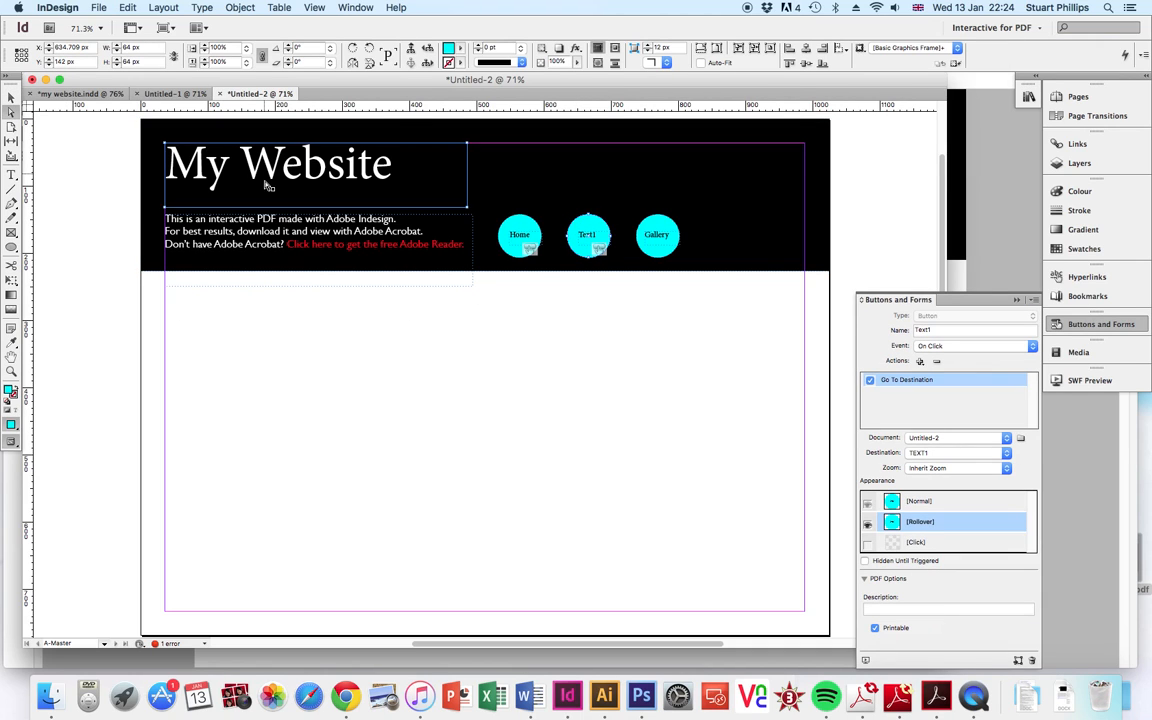
pyautogui.click(459, 51)
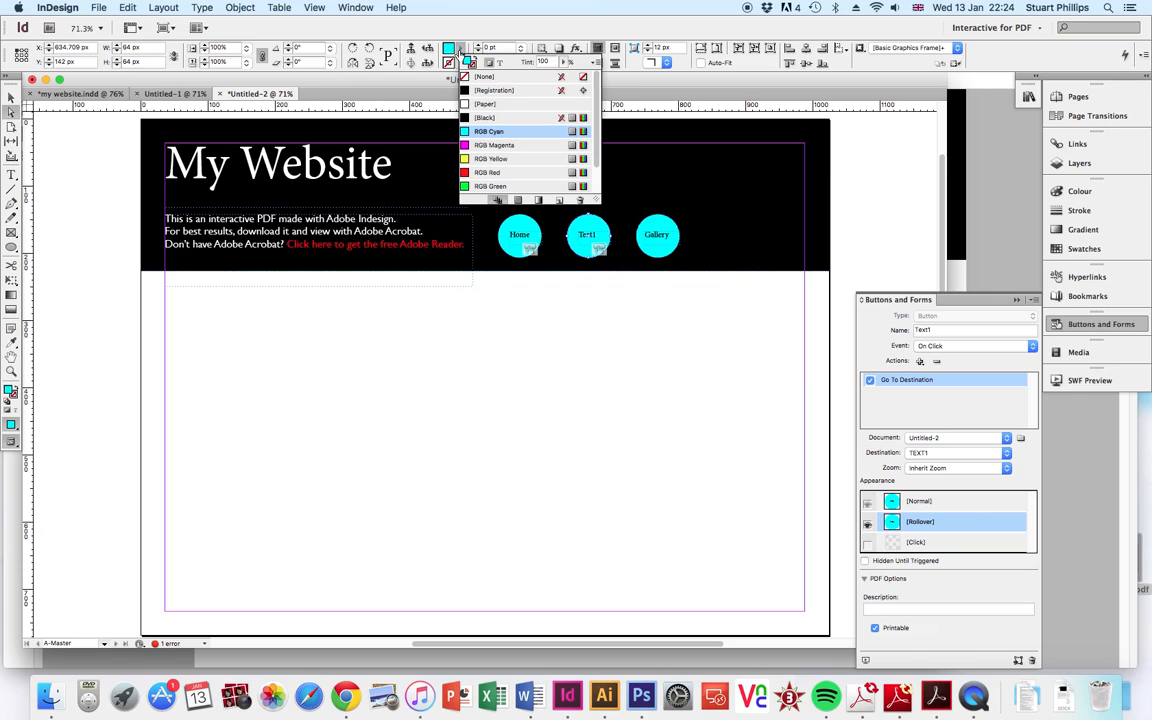
pyautogui.click(490, 159)
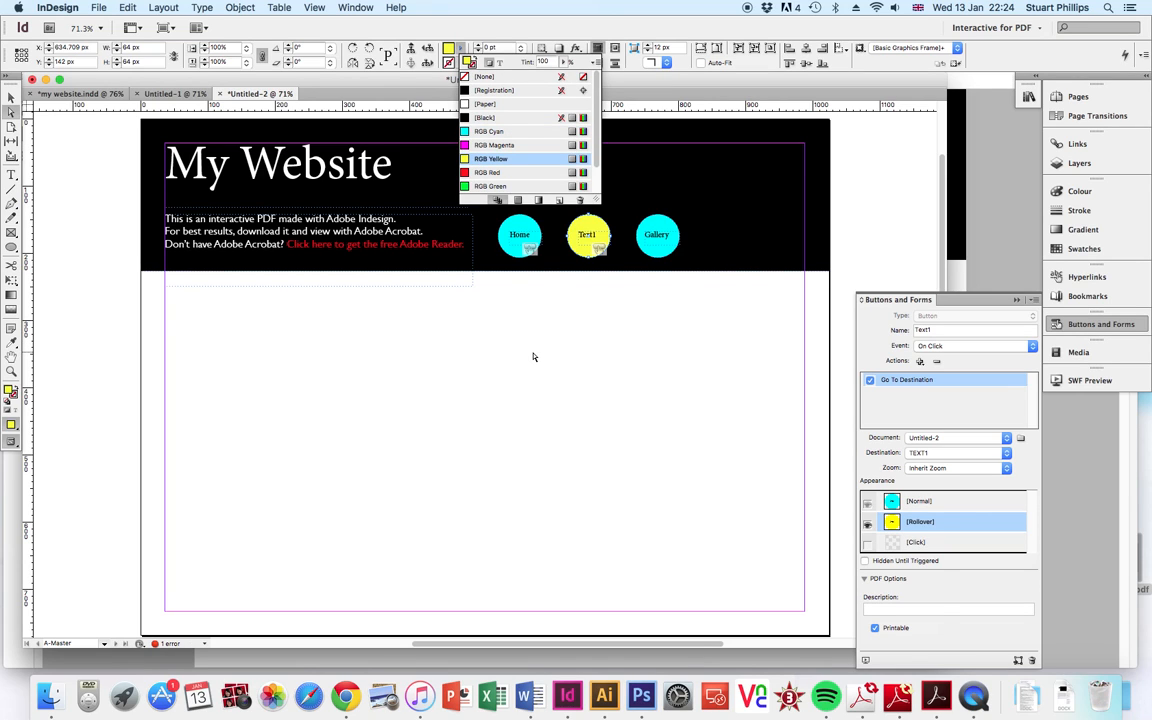
pyautogui.click(533, 357)
pyautogui.click(11, 96)
# Convert the grouped Gallery circle into a button named Gallery with the event On Click.
pyautogui.click(668, 235)
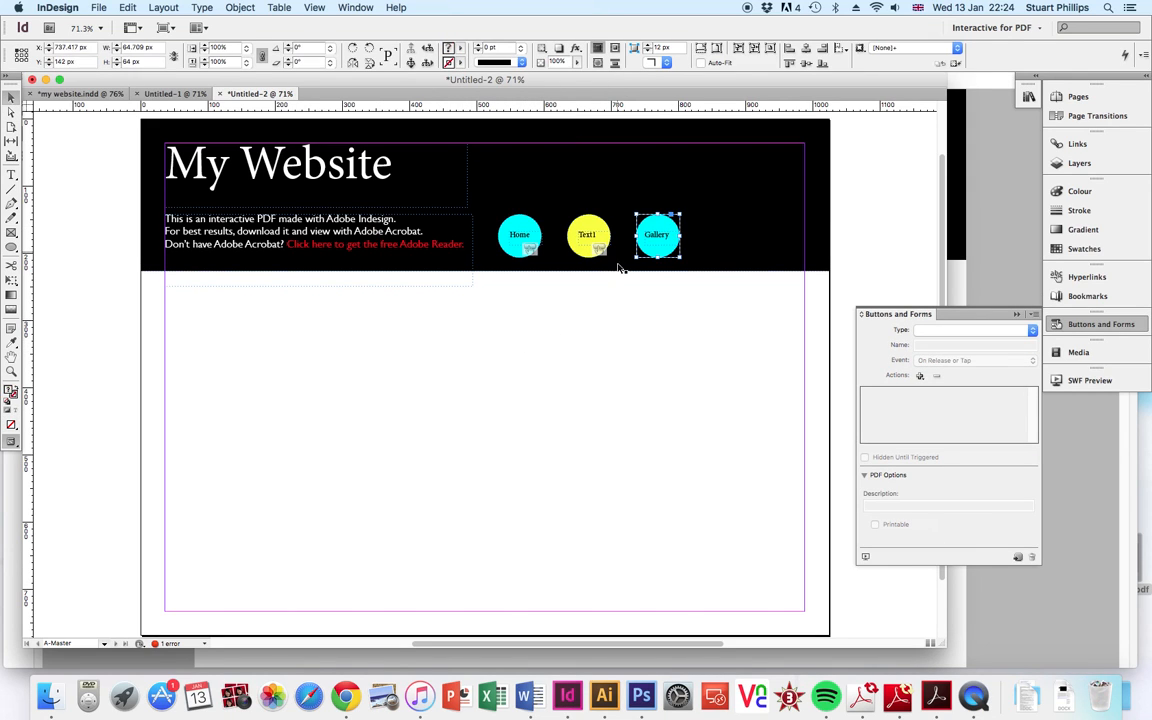
pyautogui.click(935, 331)
pyautogui.click(936, 331)
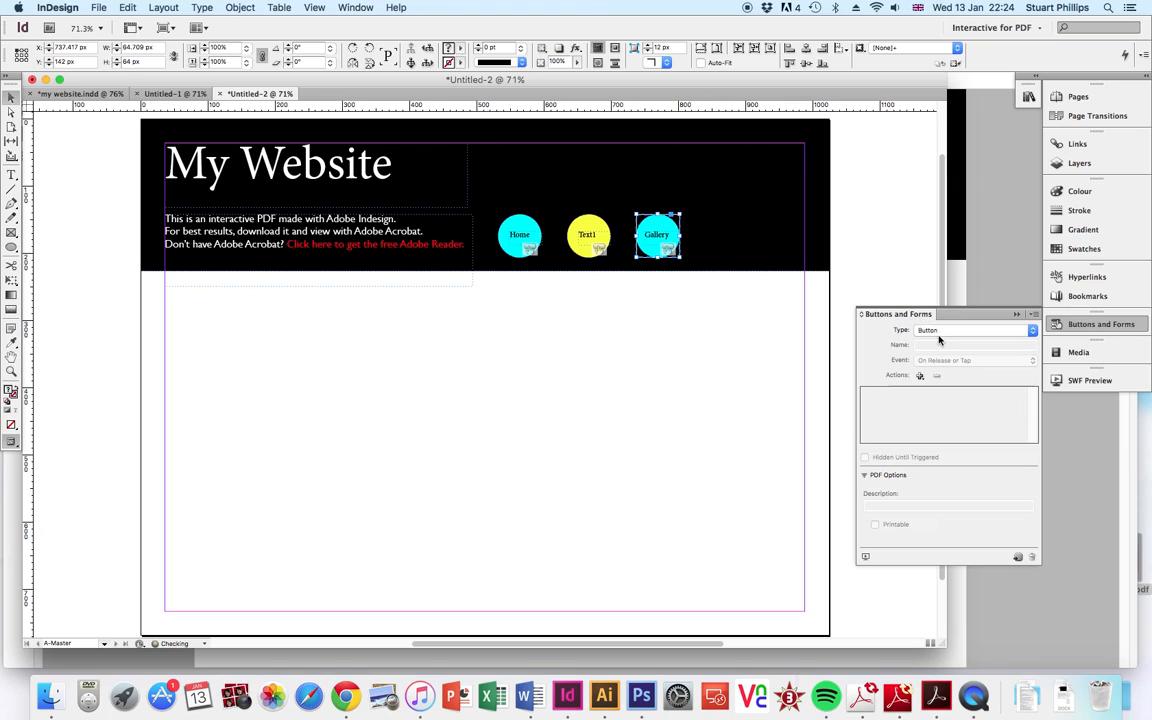
pyautogui.doubleClick(928, 344)
pyautogui.moveTo(938, 344); pyautogui.dragTo(950, 346)
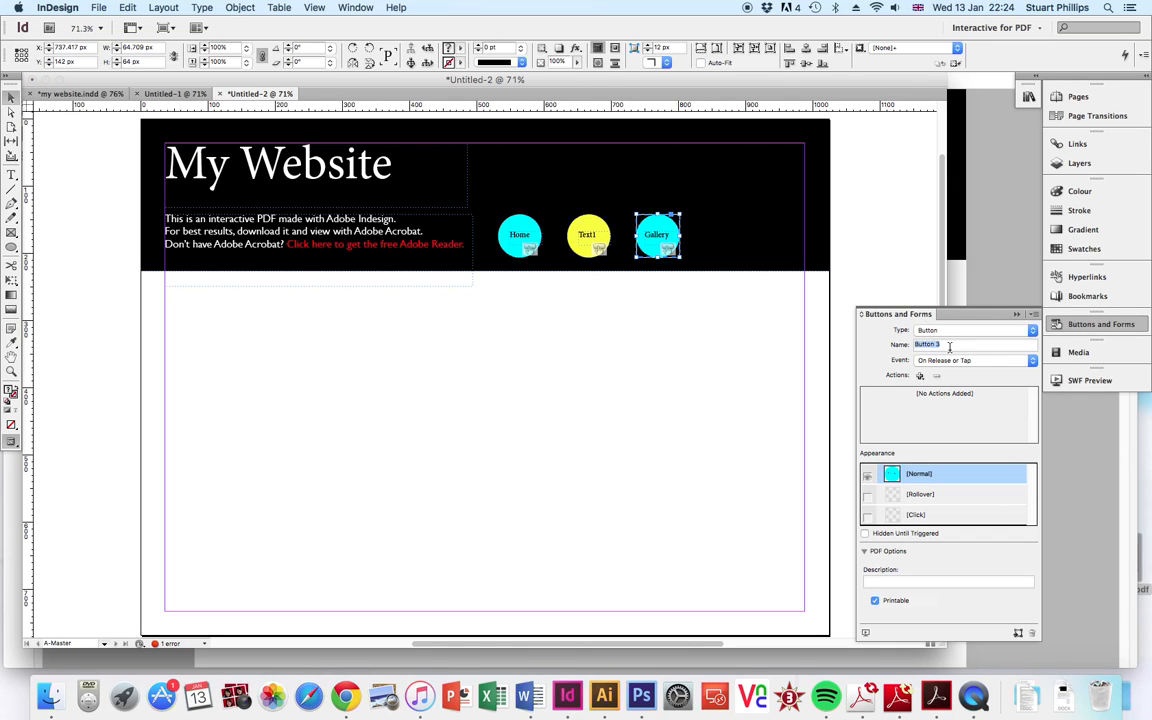
pyautogui.write('Gallery')
pyautogui.click(967, 360)
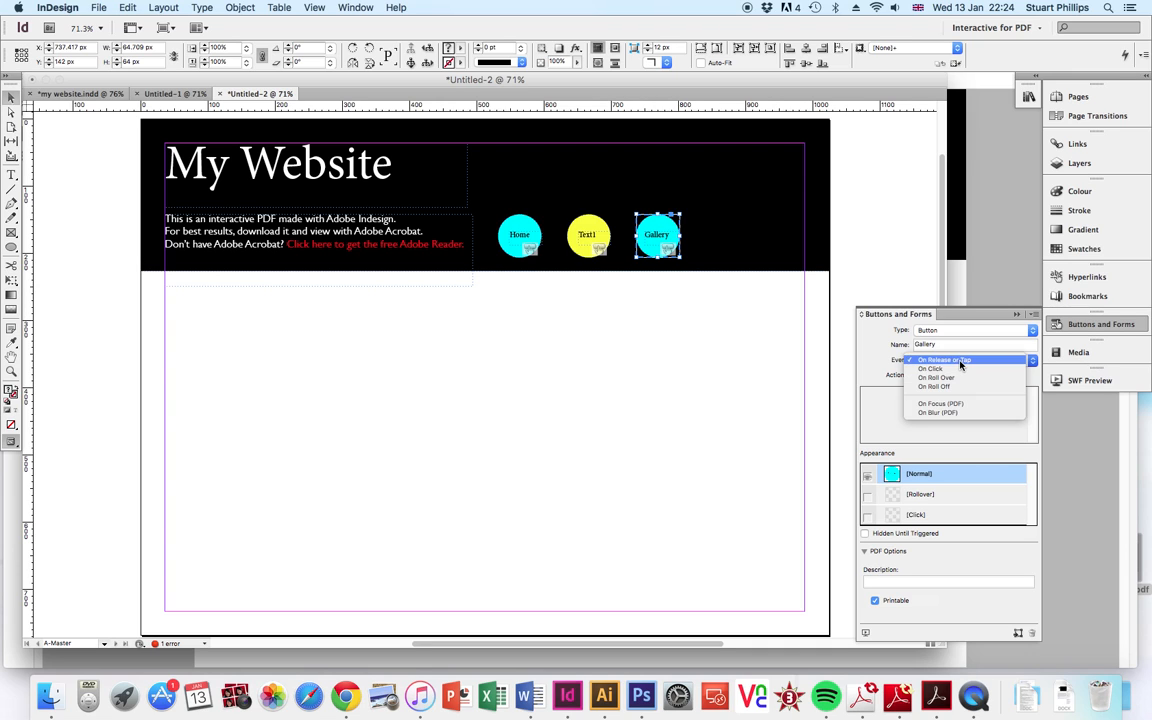
pyautogui.click(940, 372)
# Add a Go To Destination action to the Gallery button, with GALLERY as its destination.
pyautogui.click(920, 376)
pyautogui.click(985, 376)
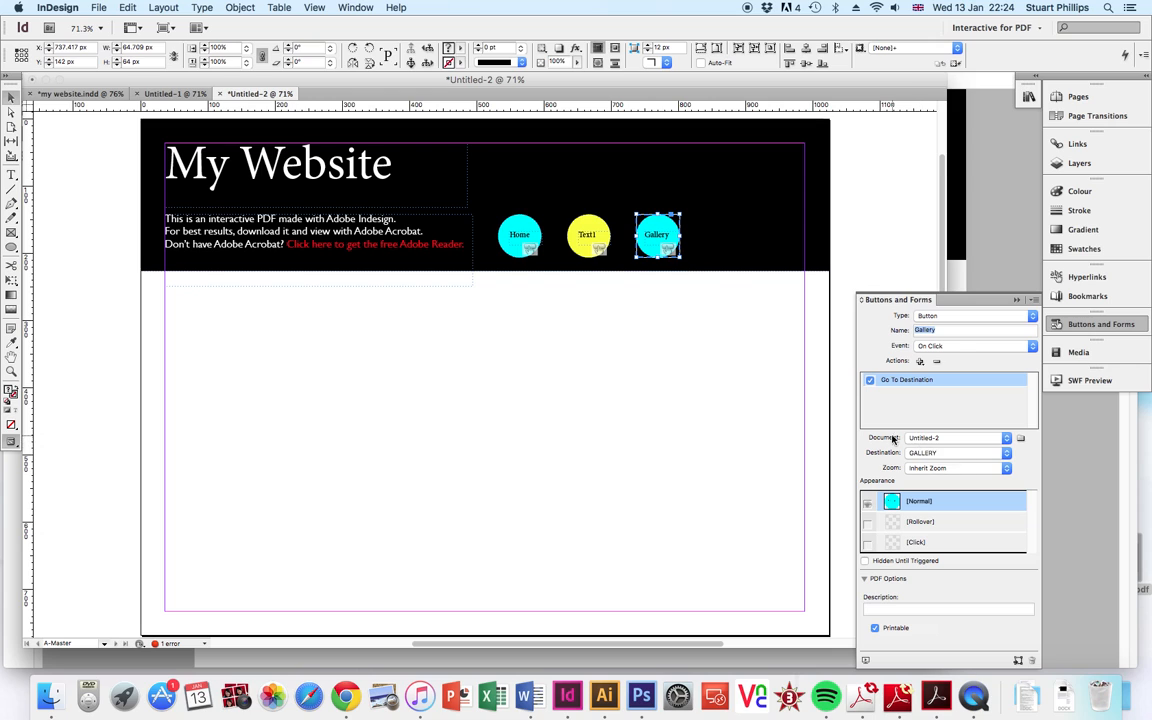
pyautogui.click(922, 453)
pyautogui.click(921, 453)
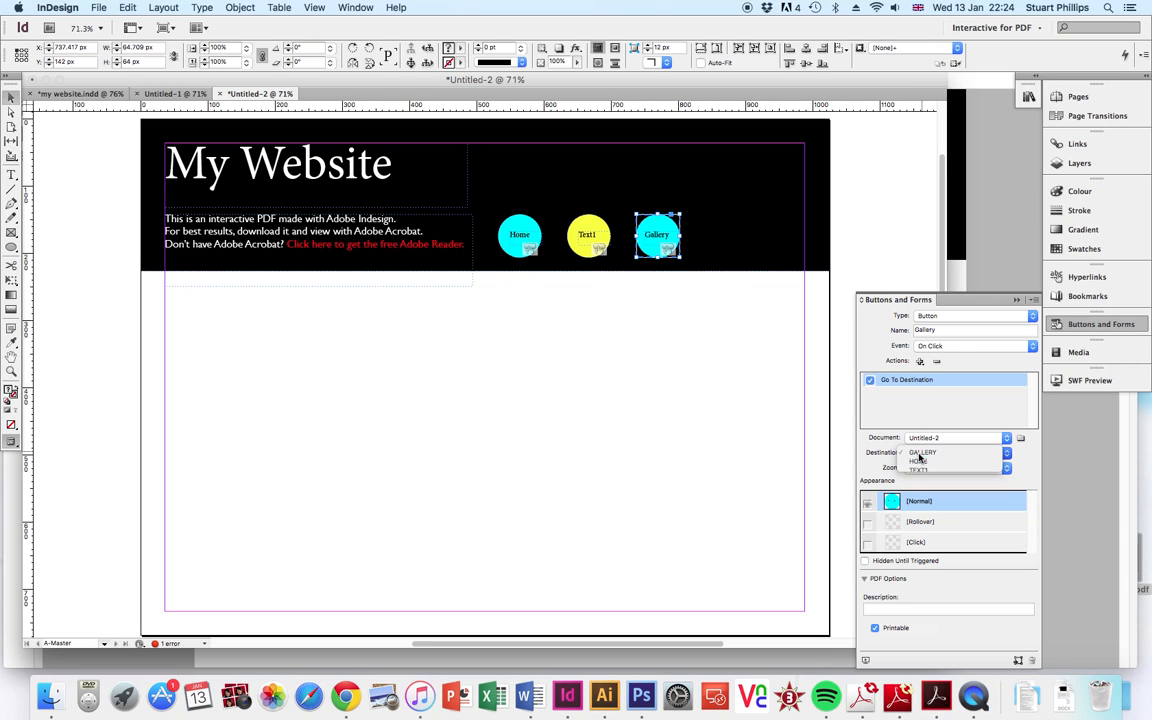
# Add a Rollover appearance to the Gallery button with its circle filled RGB Yellow.
pyautogui.click(868, 522)
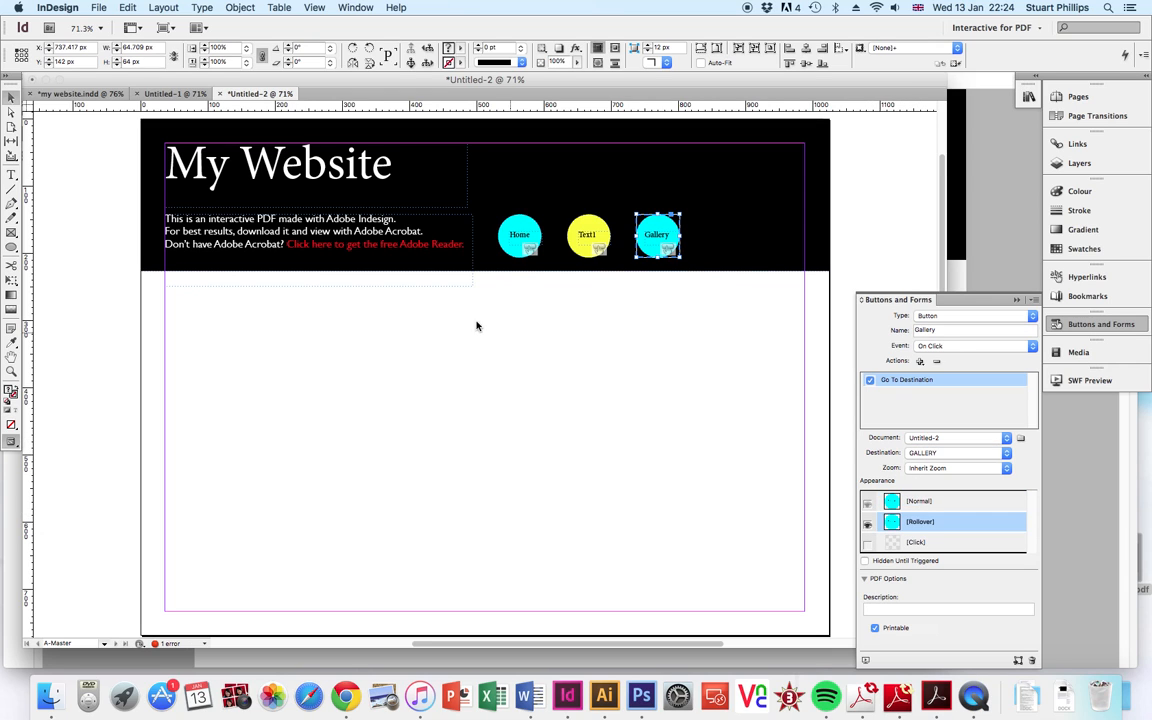
pyautogui.click(440, 388)
pyautogui.click(10, 114)
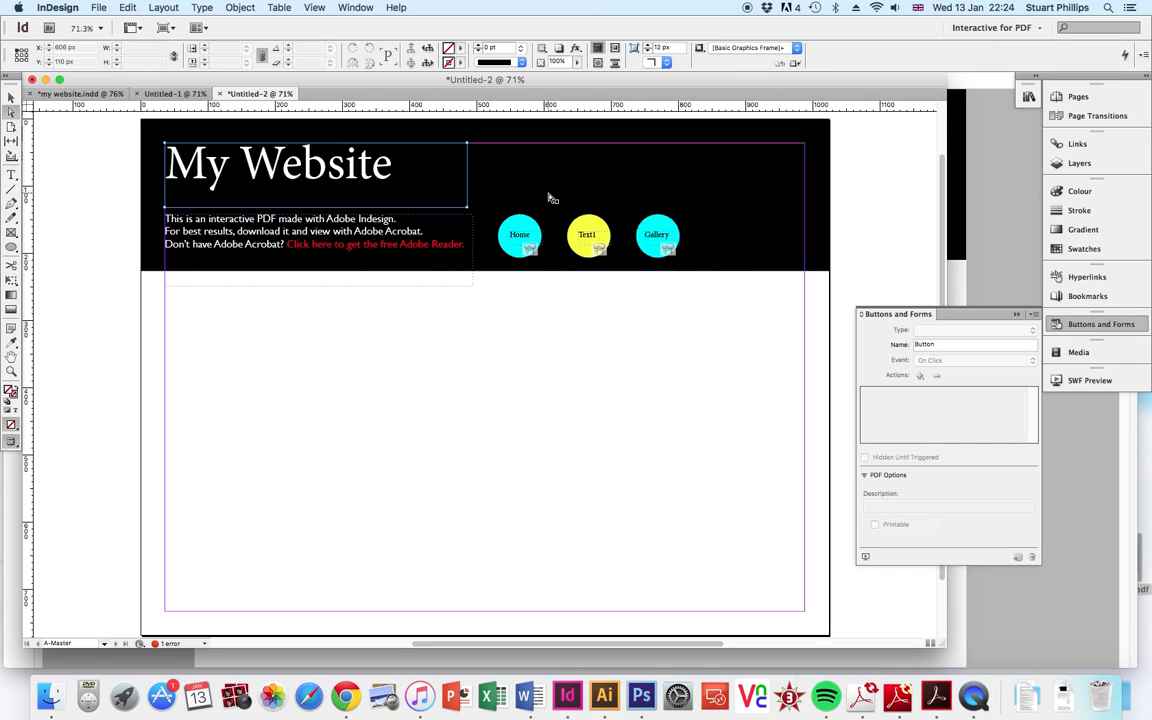
pyautogui.click(657, 225)
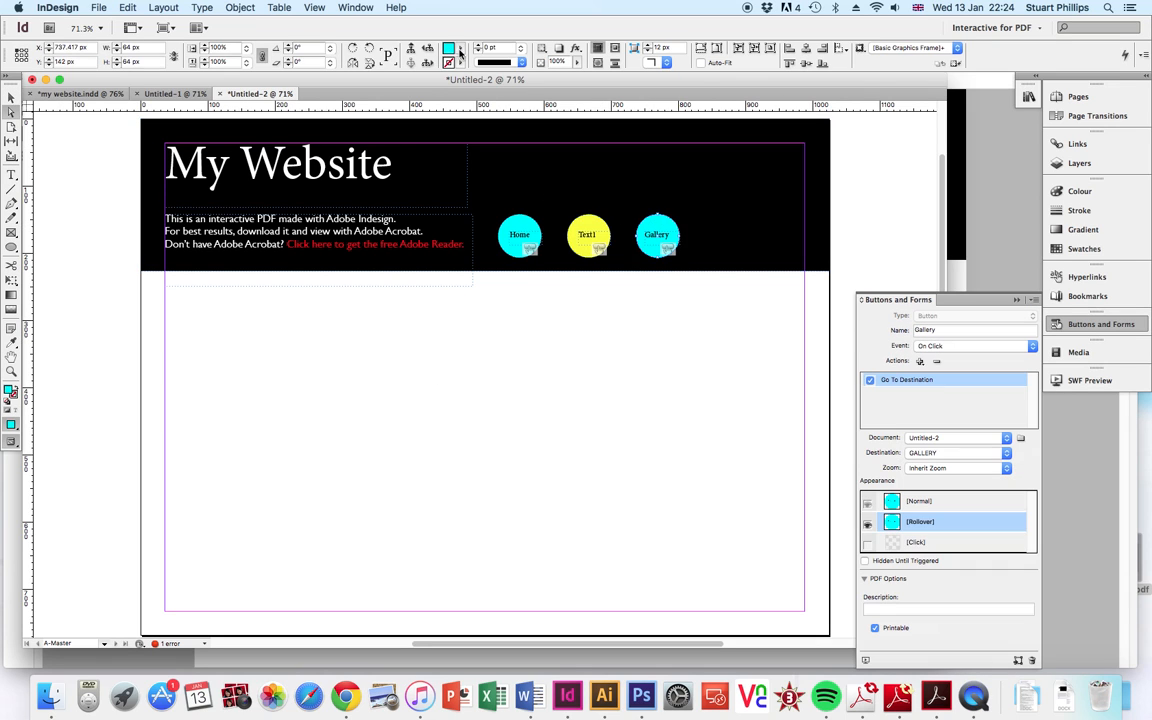
pyautogui.click(458, 52)
pyautogui.click(493, 158)
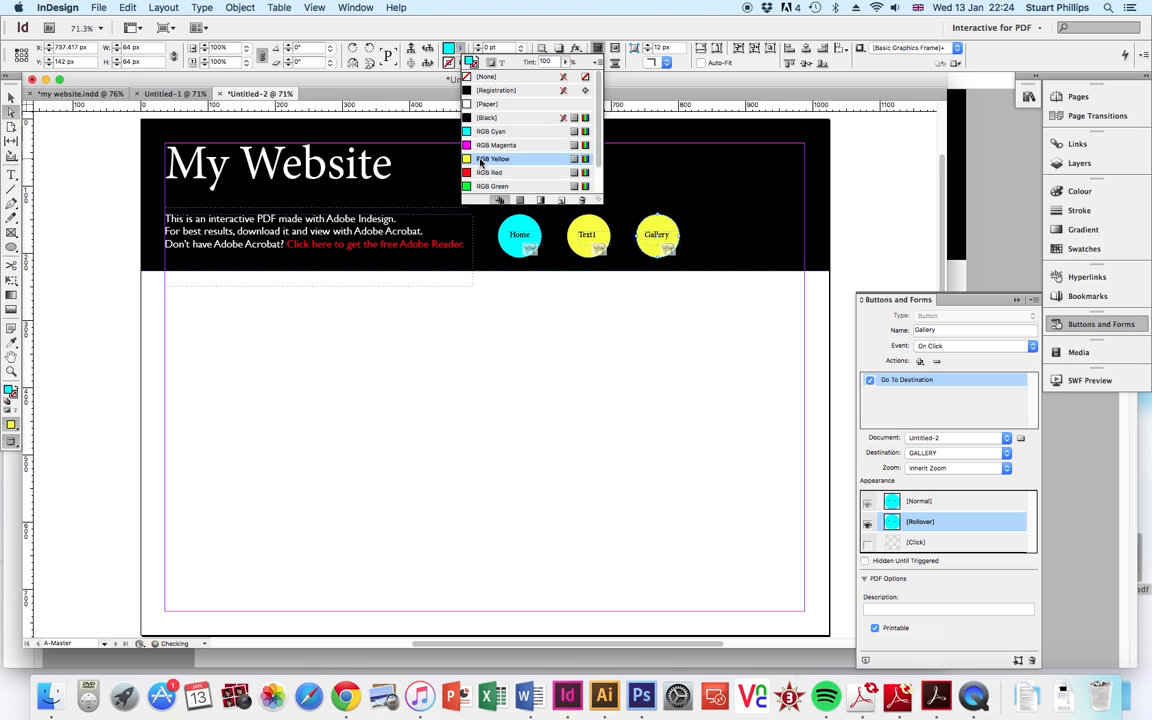
pyautogui.click(590, 400)
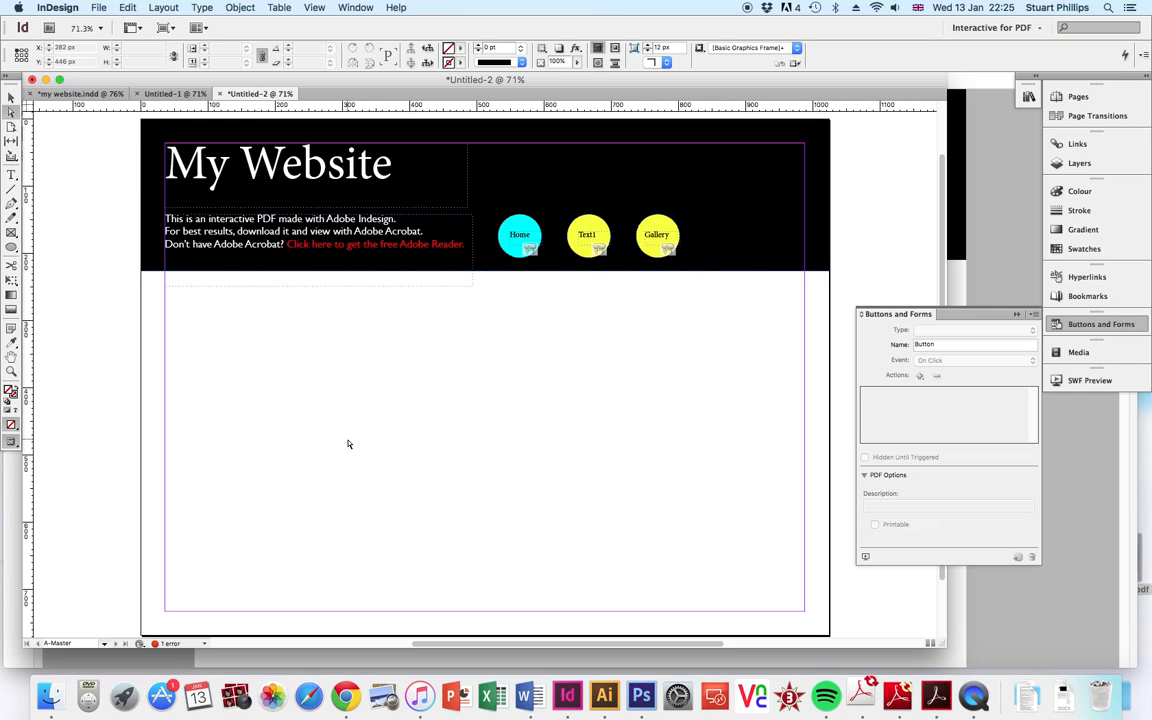
pyautogui.click(100, 8)
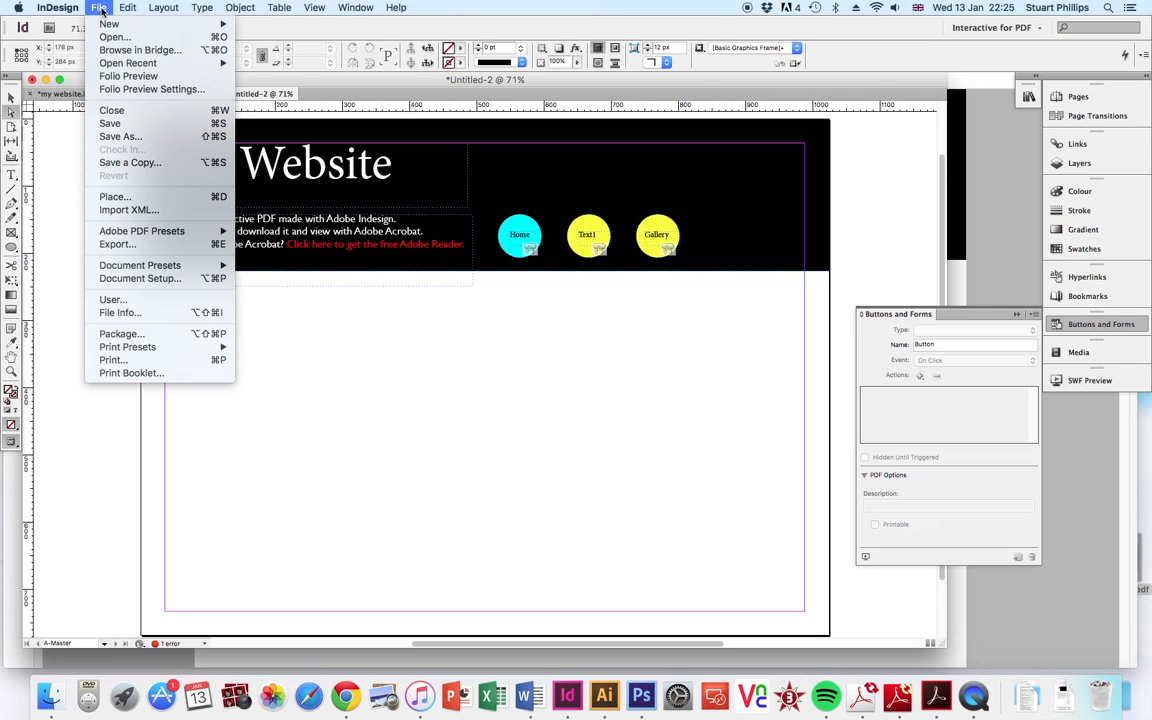
pyautogui.click(131, 243)
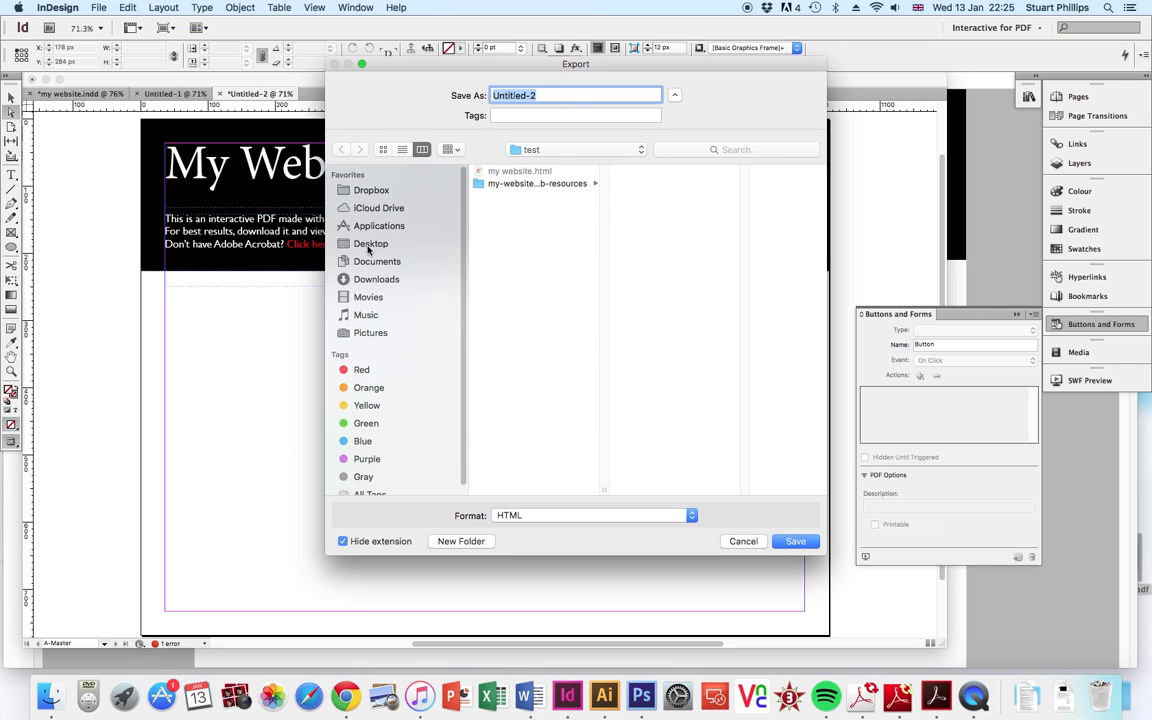
pyautogui.click(369, 246)
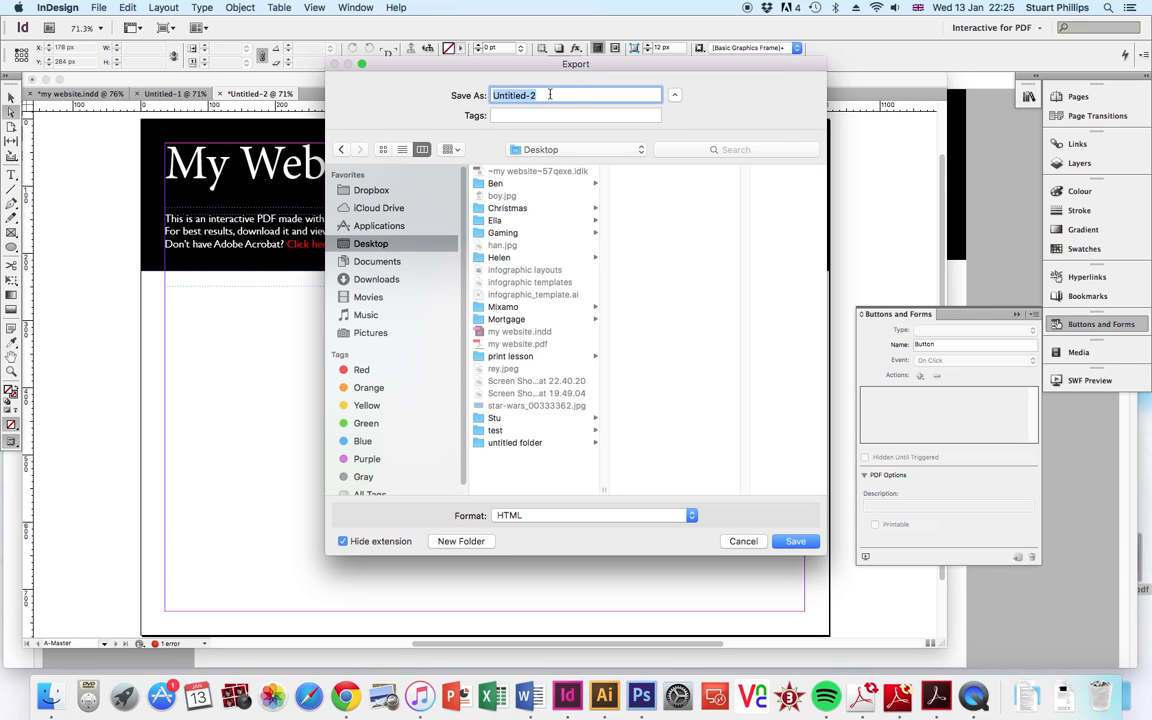
pyautogui.click(797, 541)
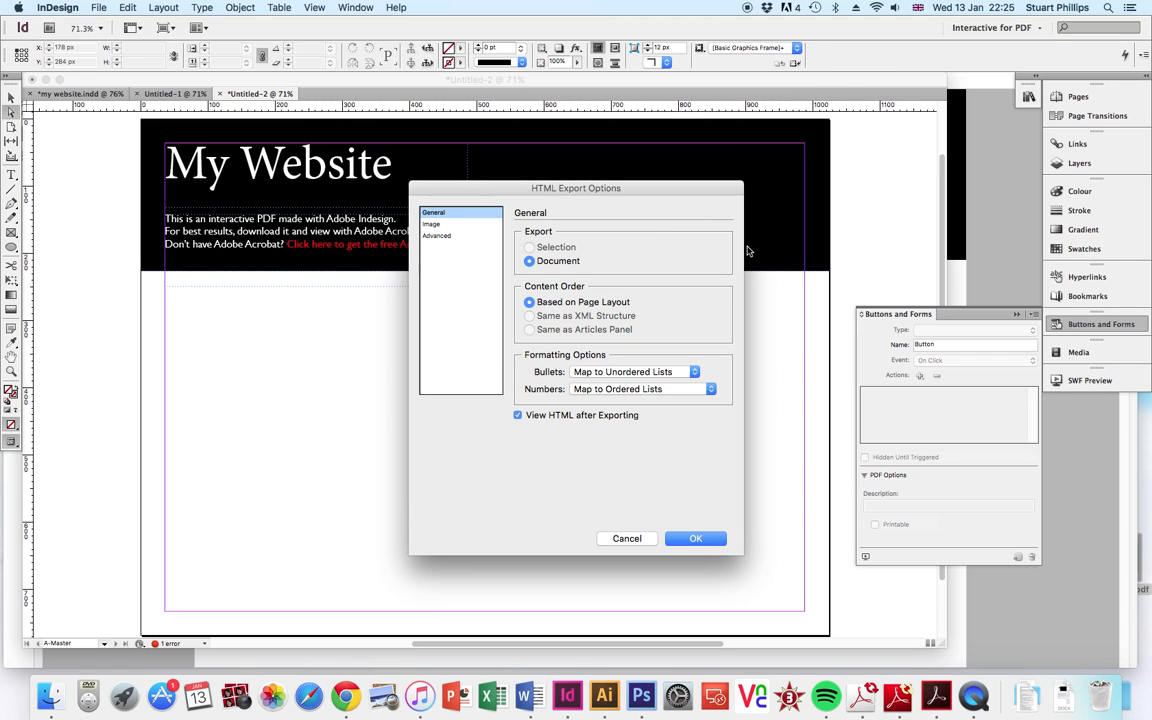
pyautogui.press('Return')
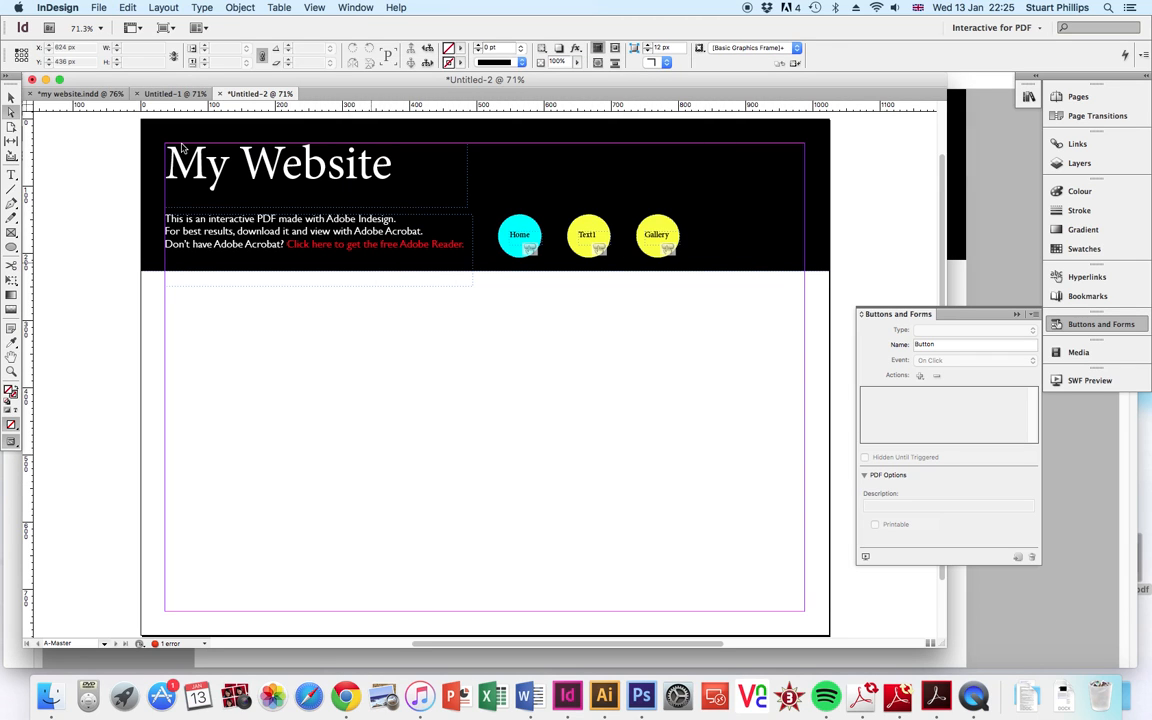
# Export all pages to the Desktop in Adobe PDF (Interactive) format under the name Untitled-2, with viewing after export enabled.
pyautogui.click(93, 7)
pyautogui.click(117, 244)
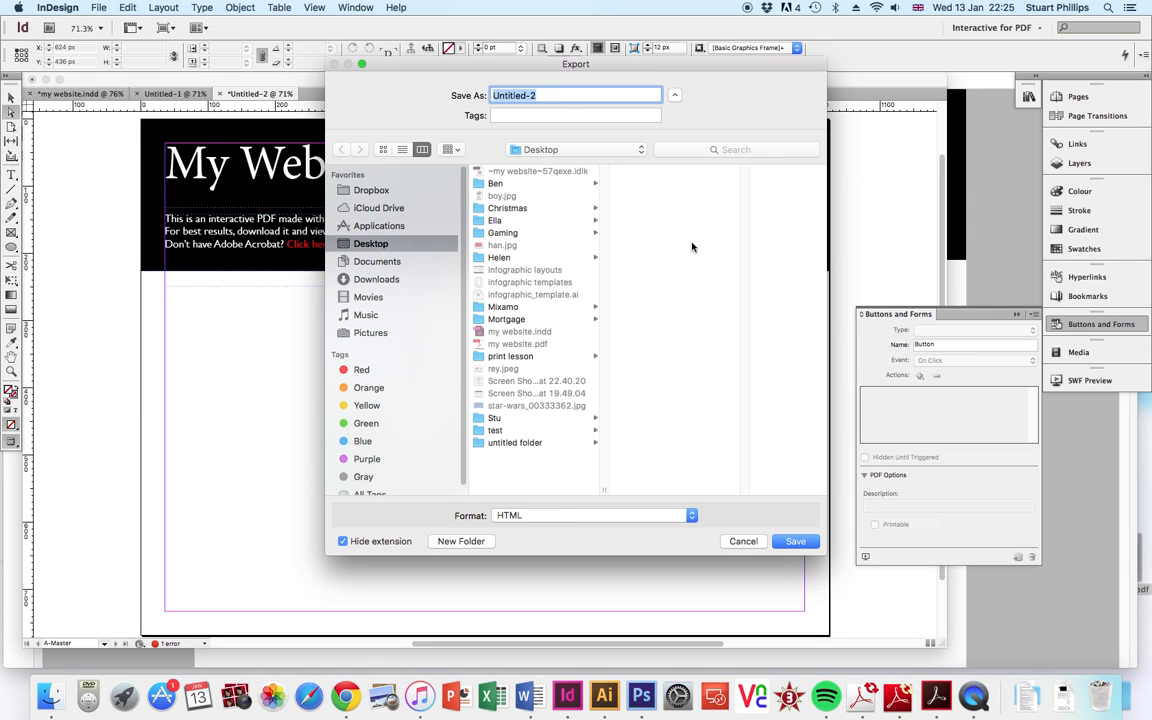
pyautogui.click(505, 515)
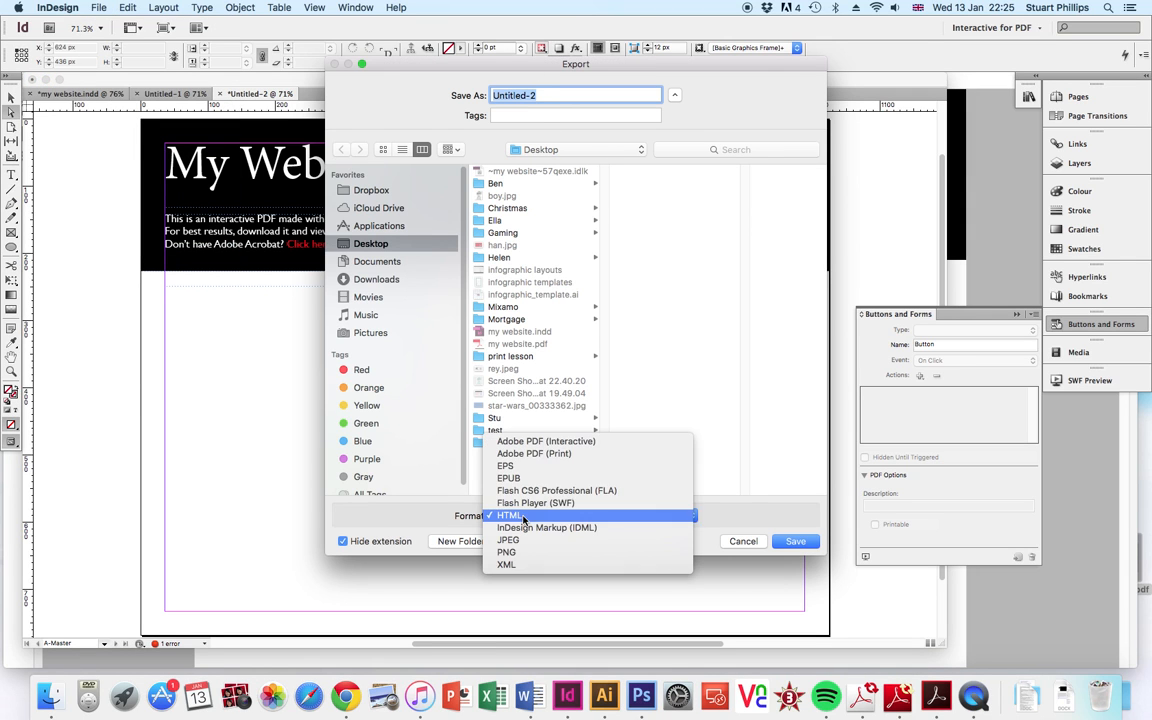
pyautogui.click(555, 444)
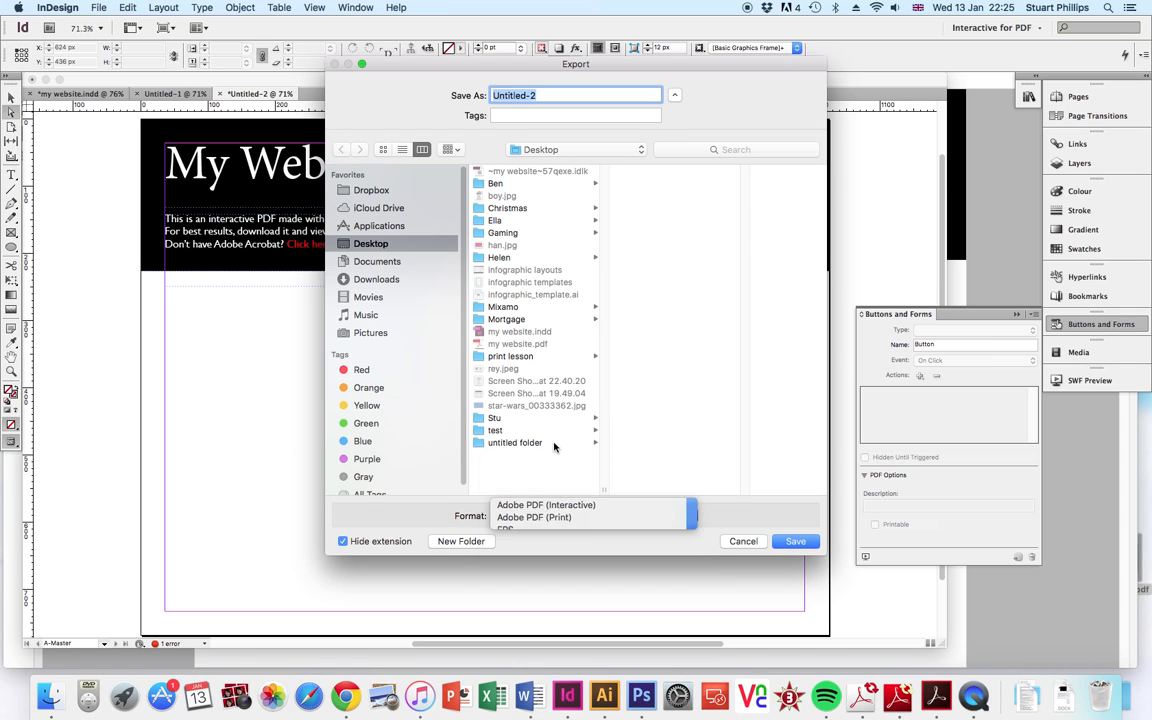
pyautogui.click(800, 543)
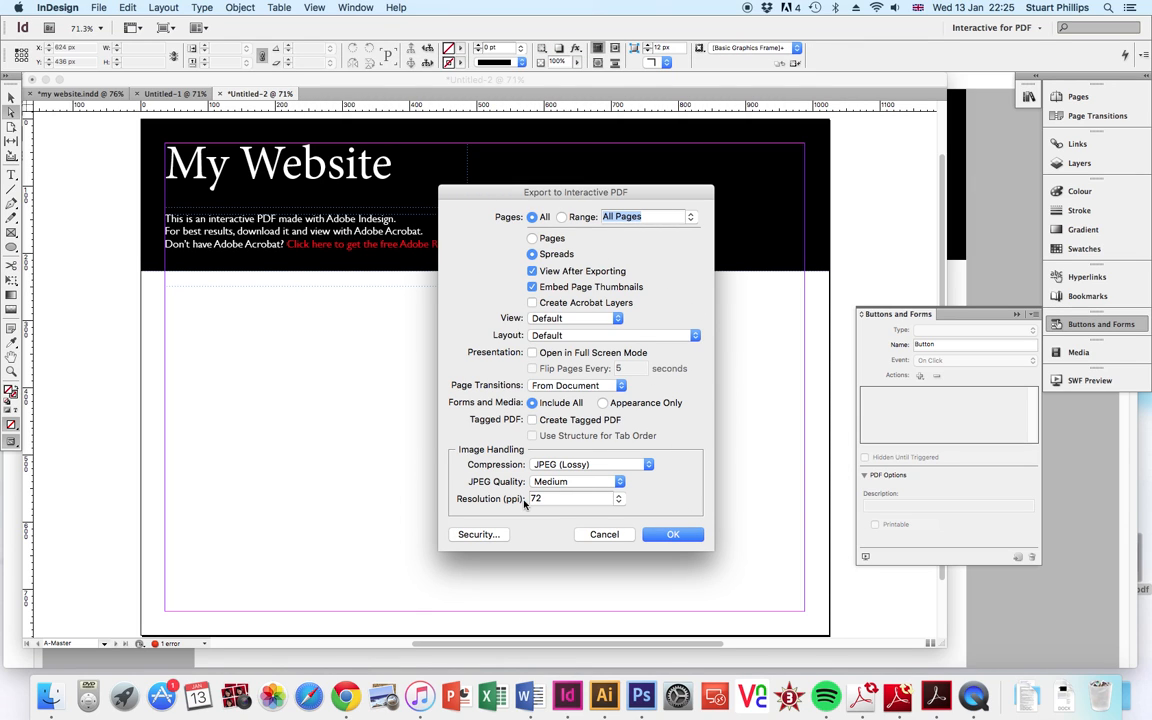
pyautogui.click(669, 536)
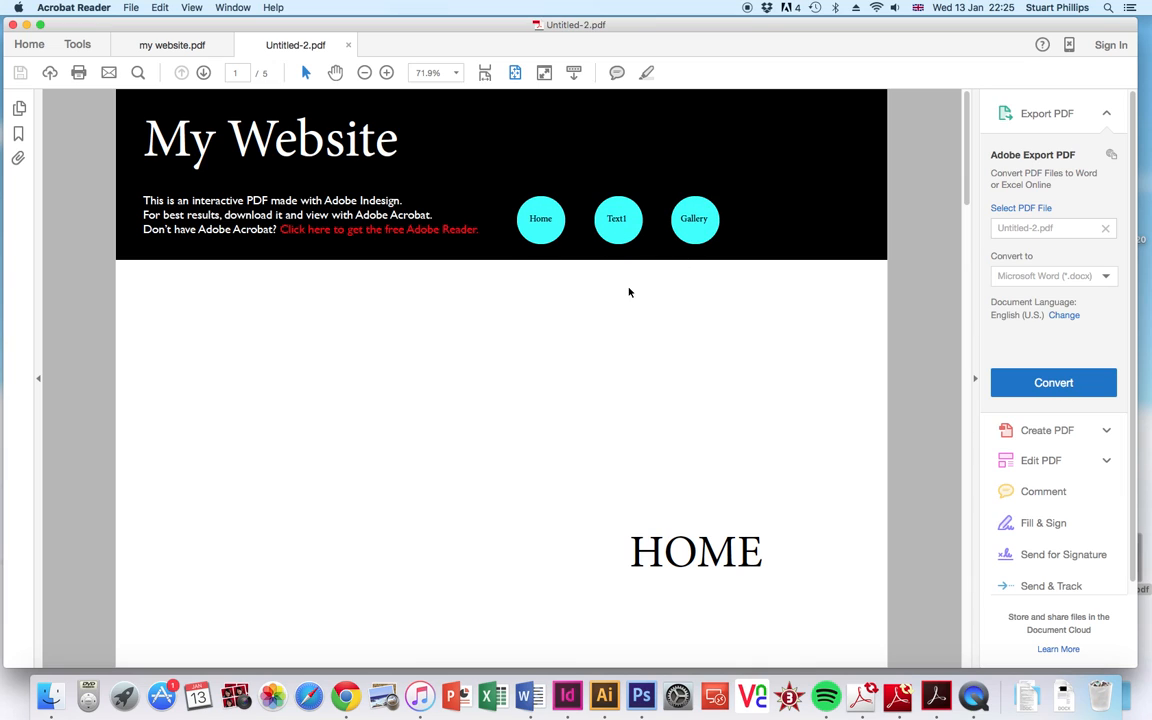
# Test the Text1, Gallery and Home buttons in the exported PDF.
pyautogui.click(614, 238)
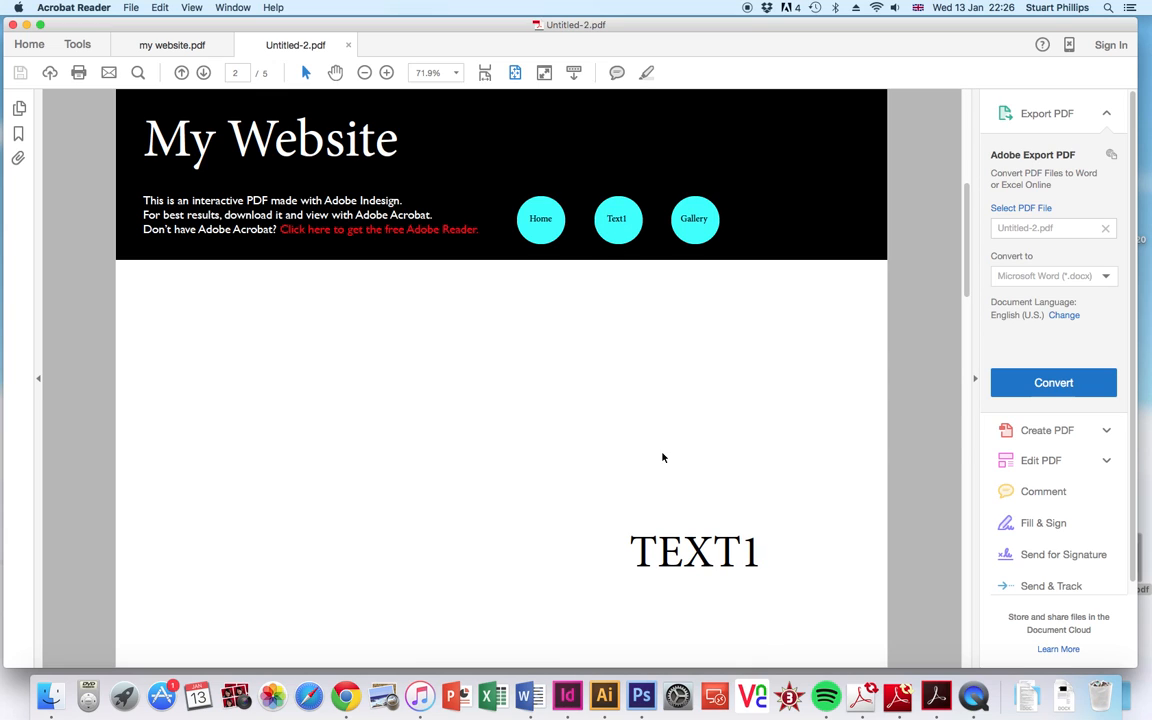
pyautogui.click(699, 226)
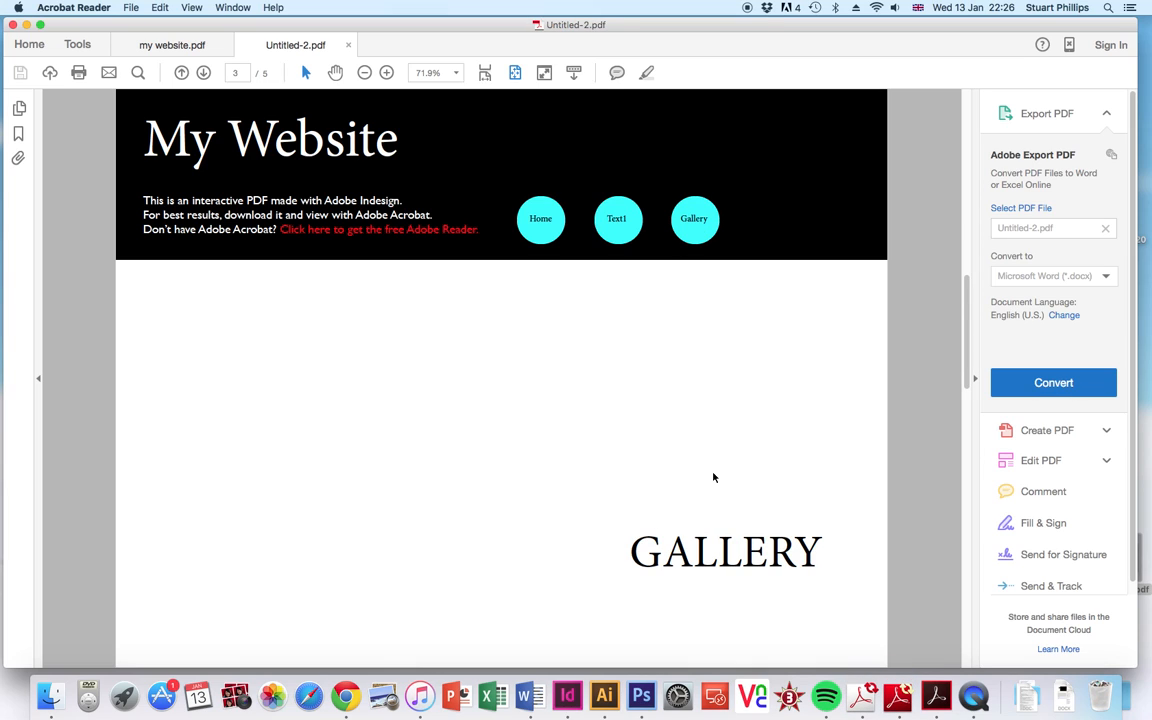
pyautogui.click(540, 222)
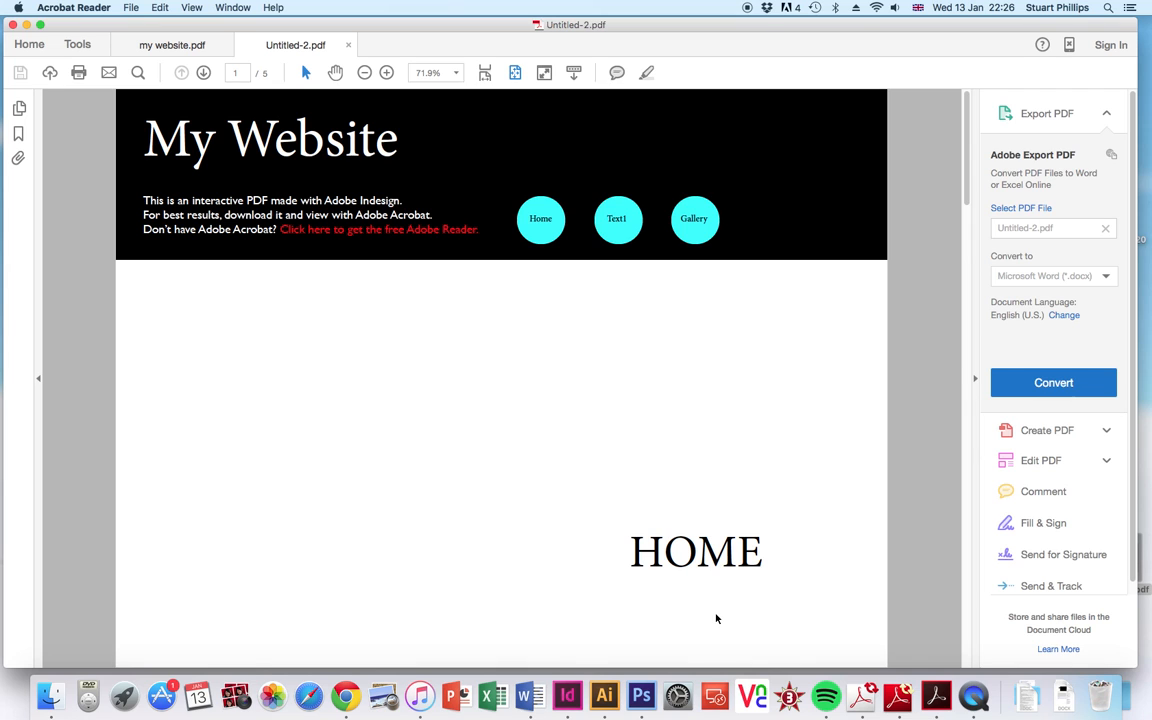
# Switch back to InDesign and examine the master header and the page 1 layout of the my website.indd document.
pyautogui.click(567, 696)
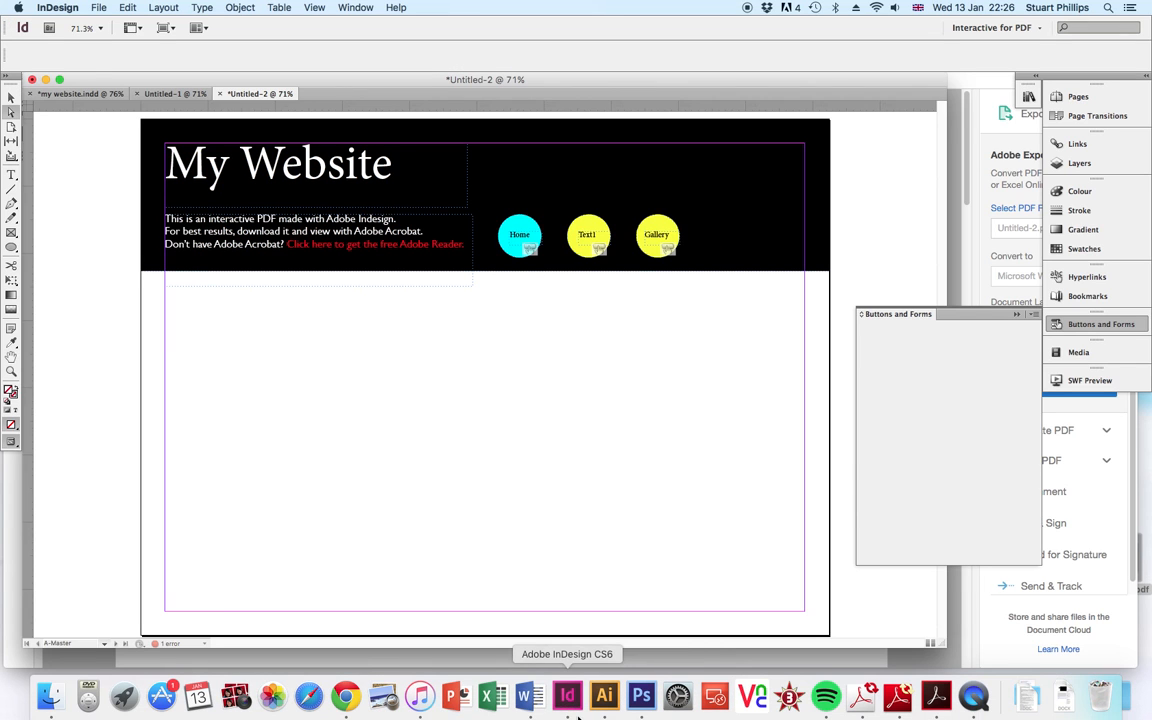
pyautogui.click(1075, 97)
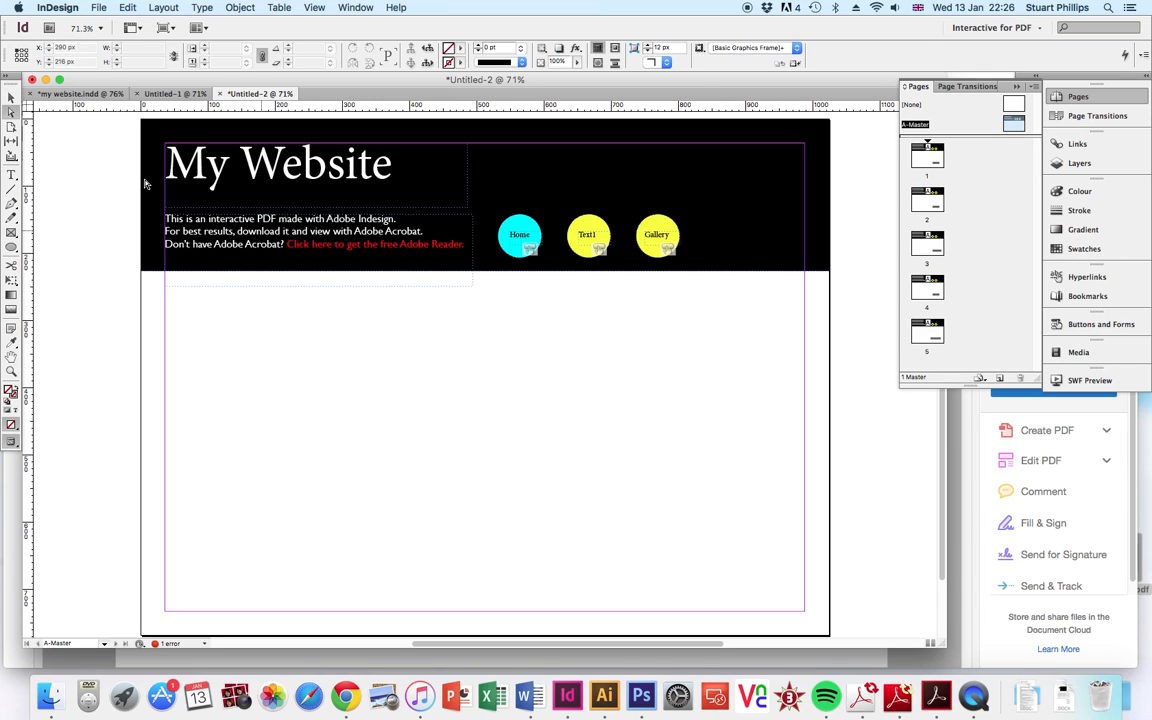
pyautogui.click(99, 94)
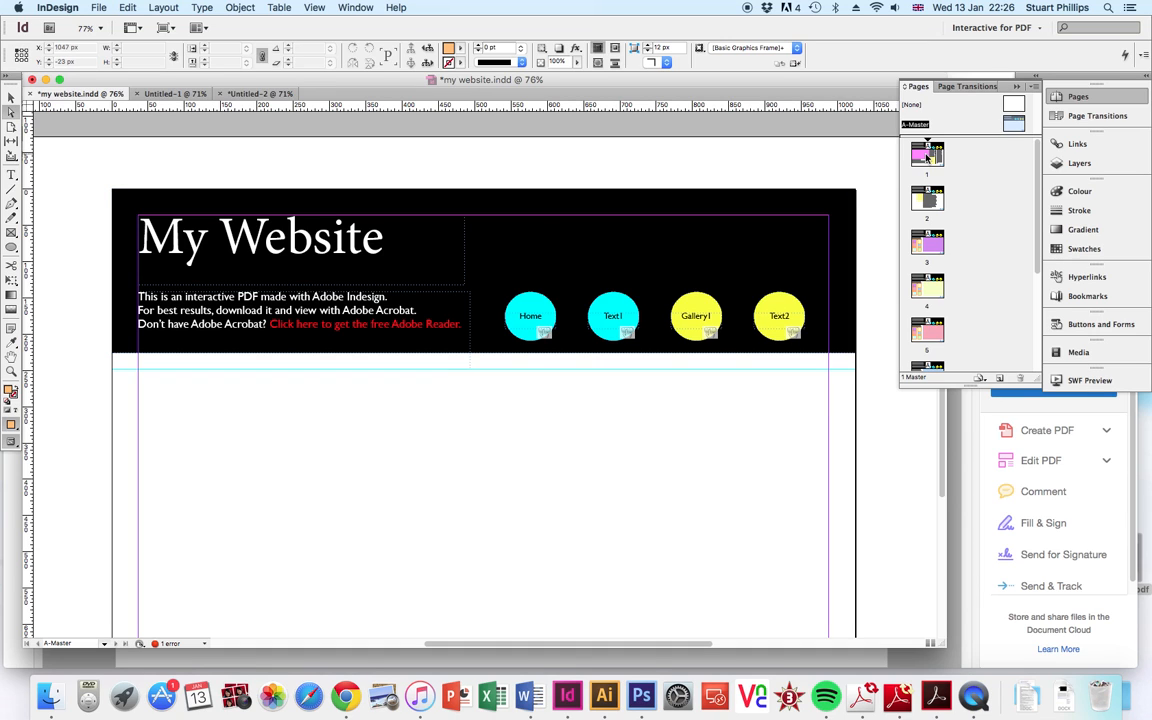
pyautogui.scroll(-4, 707, 280)
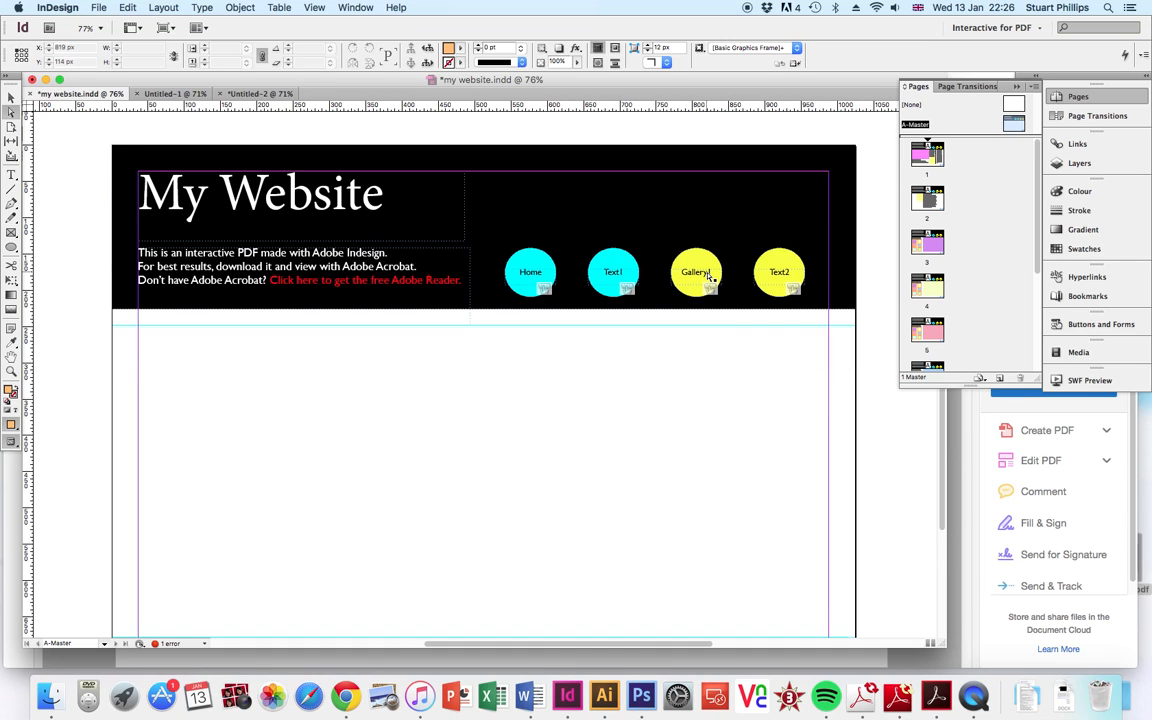
pyautogui.doubleClick(927, 153)
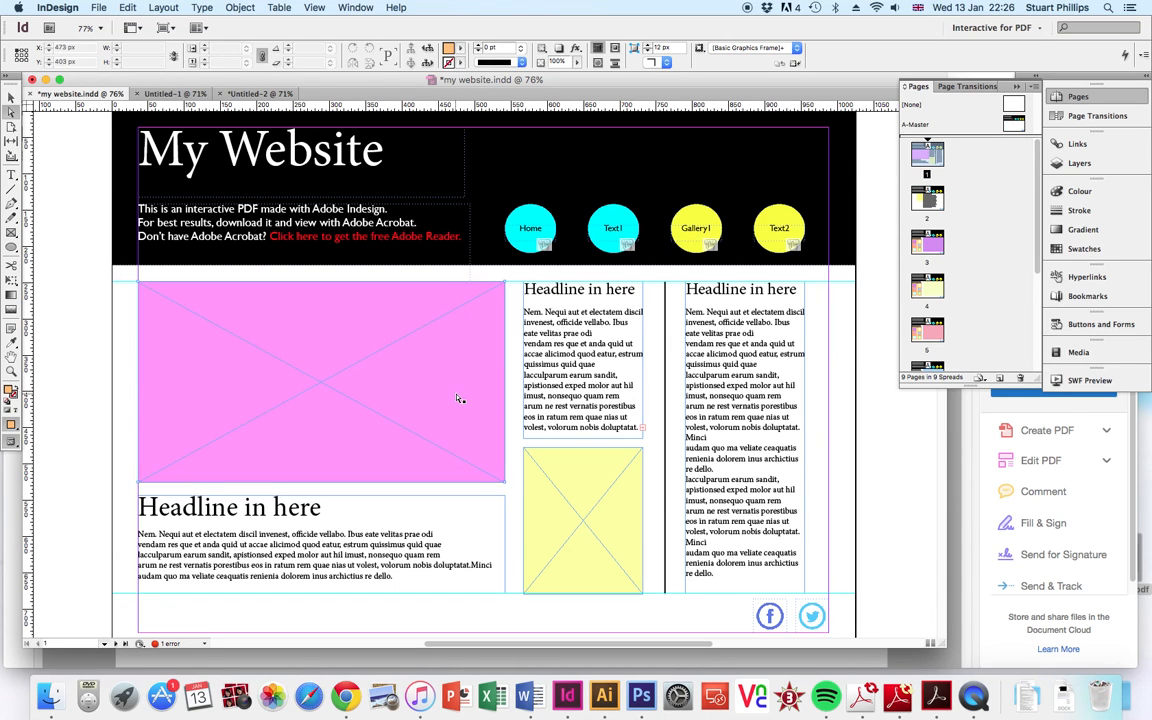
pyautogui.click(355, 363)
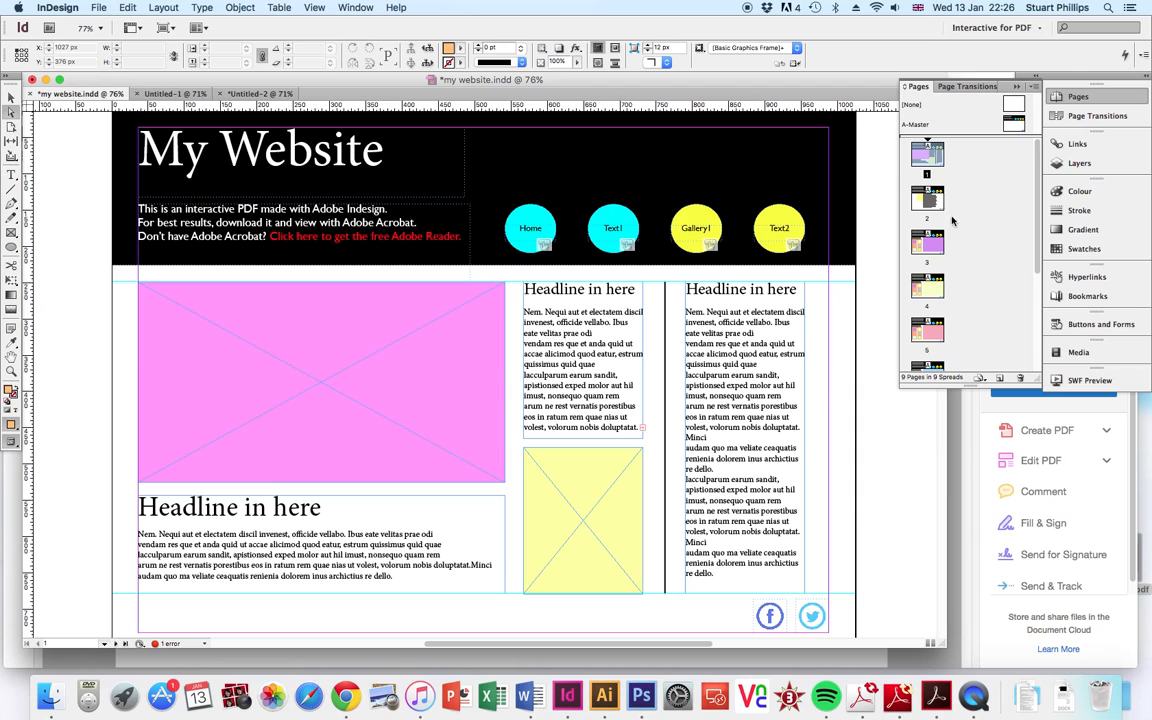
# Review the text page layouts on pages 2 and 9 of my website.indd.
pyautogui.doubleClick(927, 198)
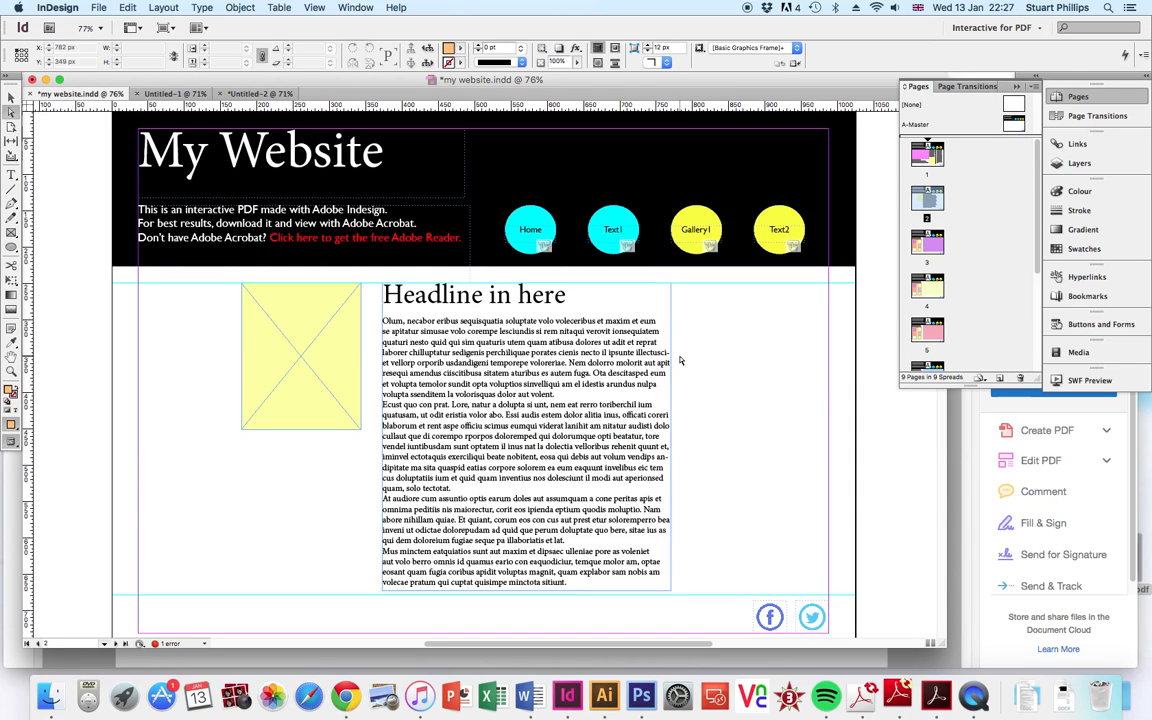
pyautogui.click(1036, 328)
pyautogui.doubleClick(928, 337)
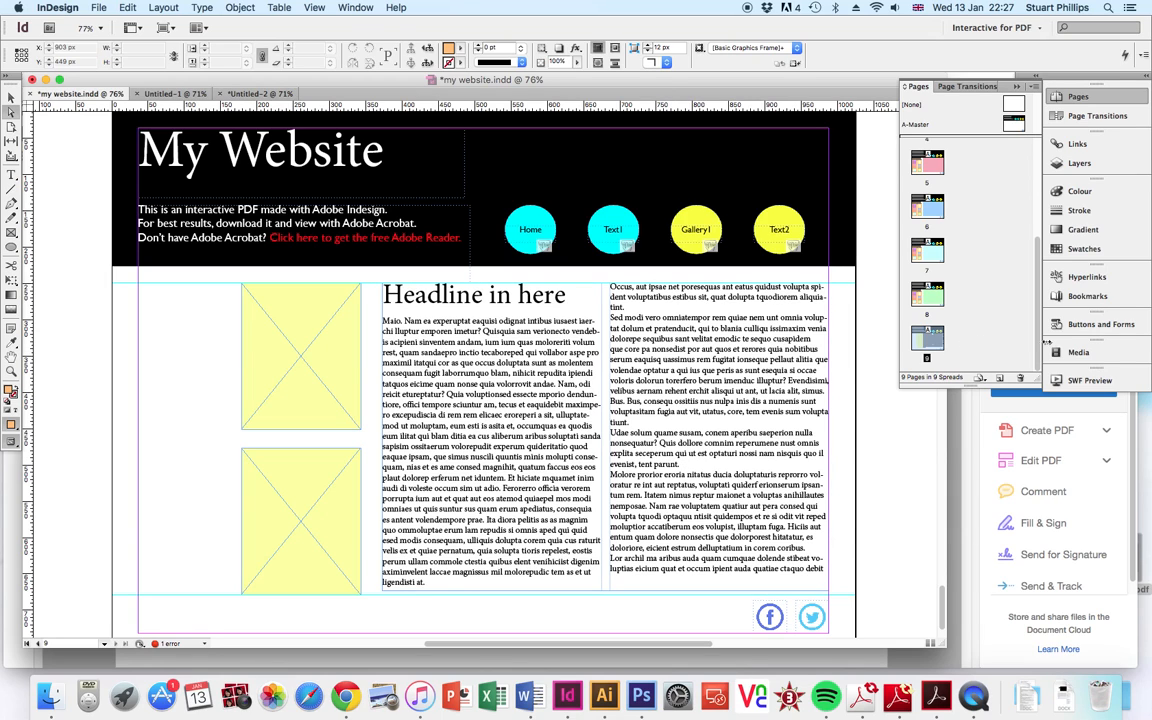
pyautogui.scroll(5, 1040, 352)
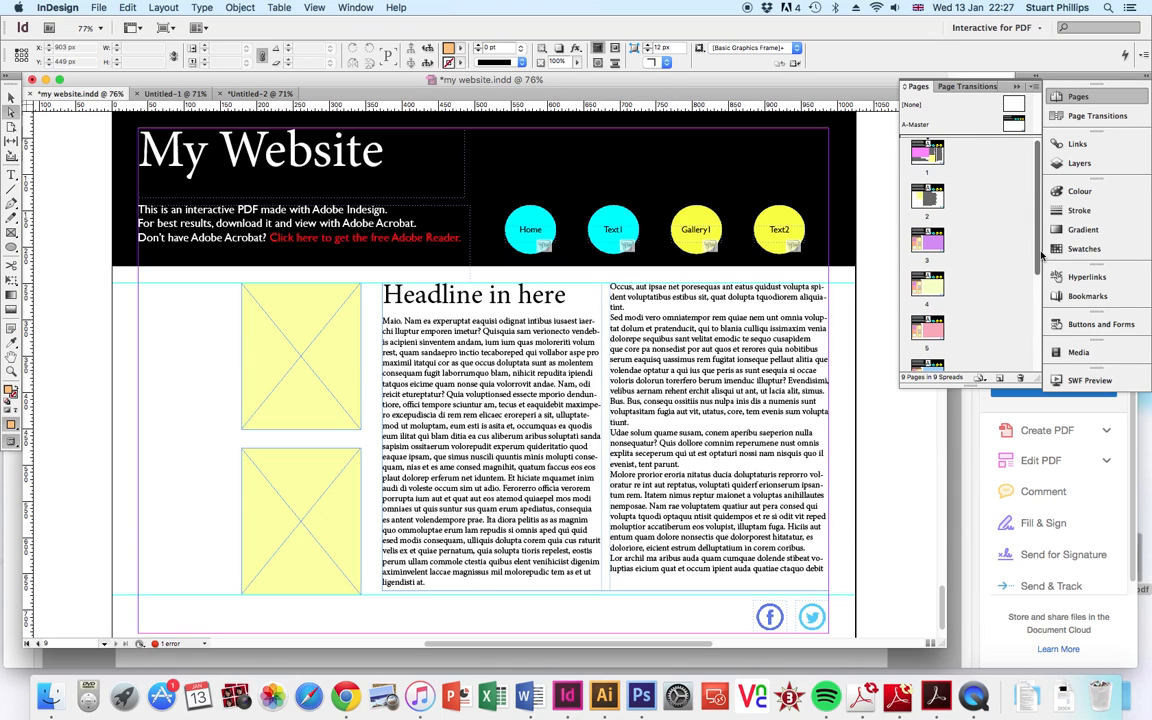
# Examine the gallery layouts on pages 3, 4 and 5 of my website.indd and the document's list of bookmarks.
pyautogui.doubleClick(930, 245)
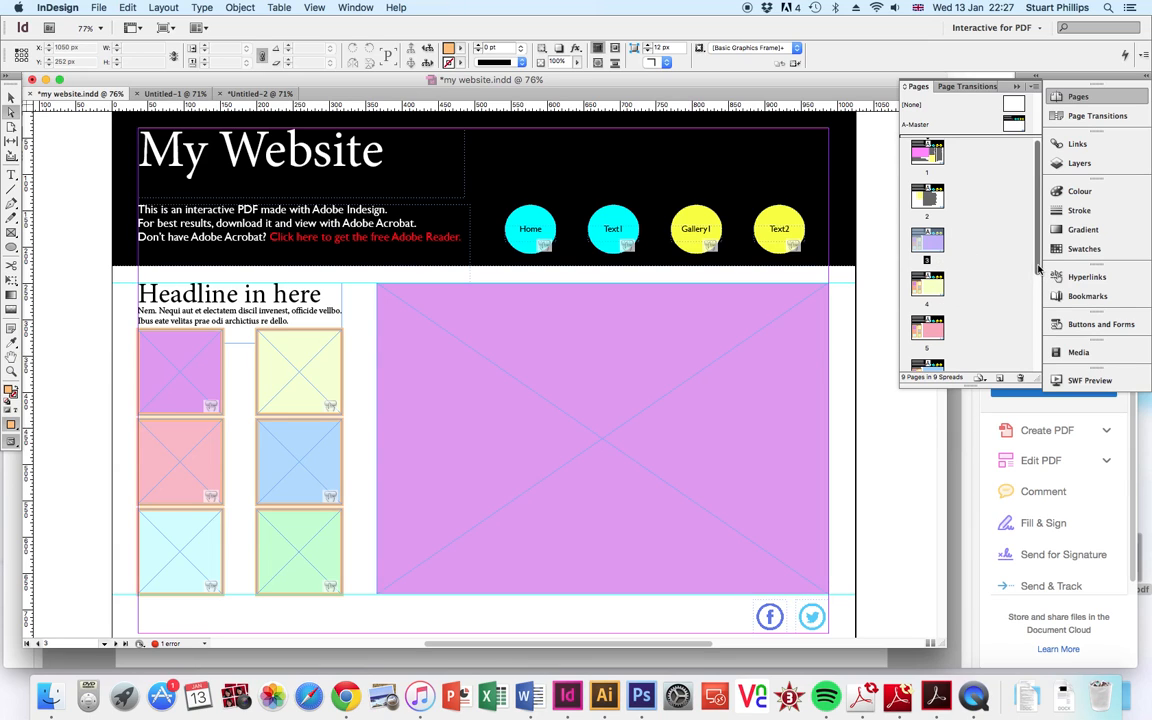
pyautogui.scroll(-3, 933, 240)
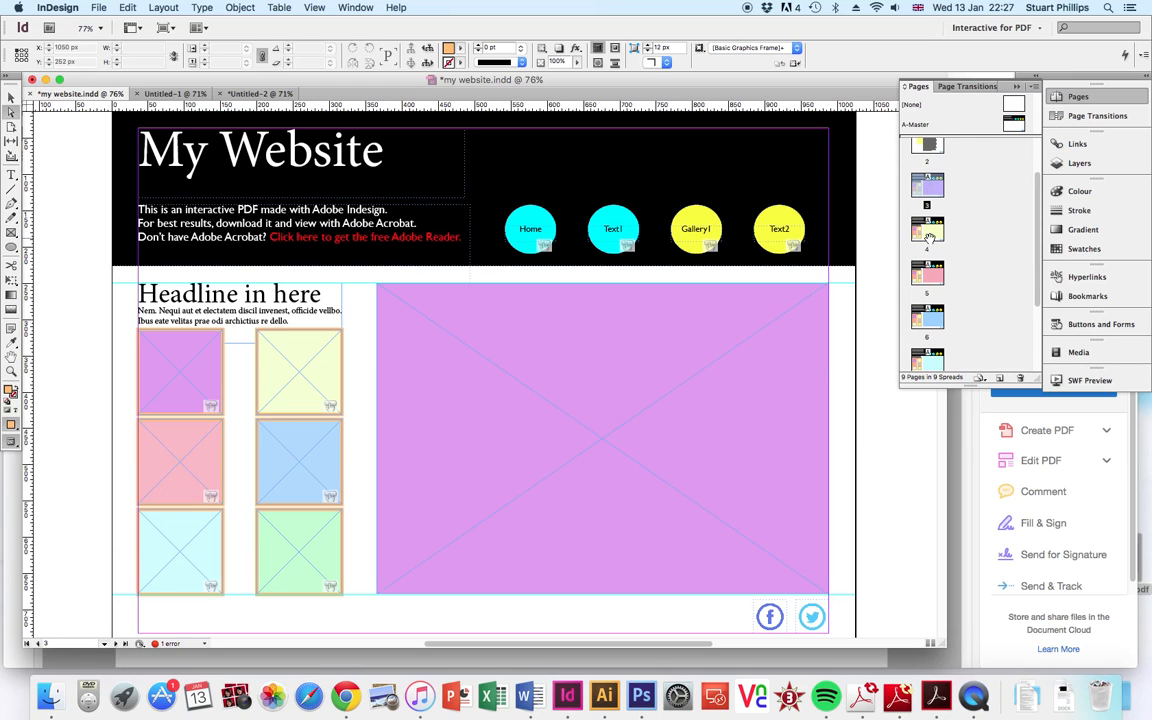
pyautogui.click(1088, 296)
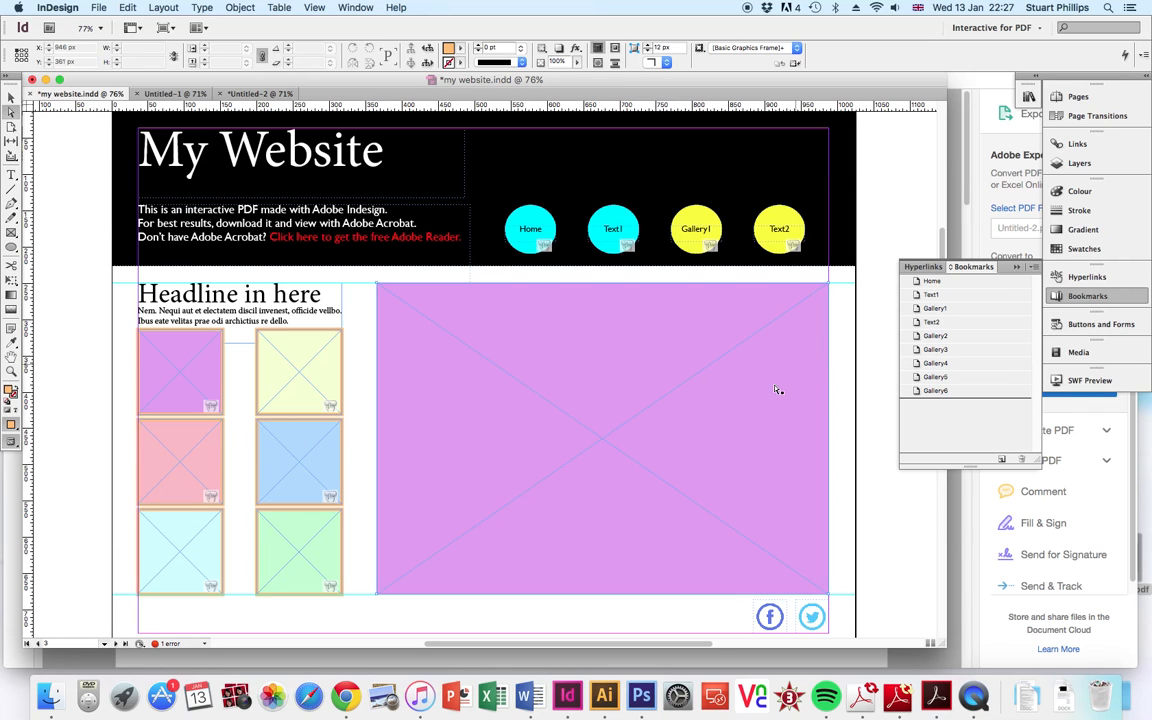
pyautogui.click(1078, 97)
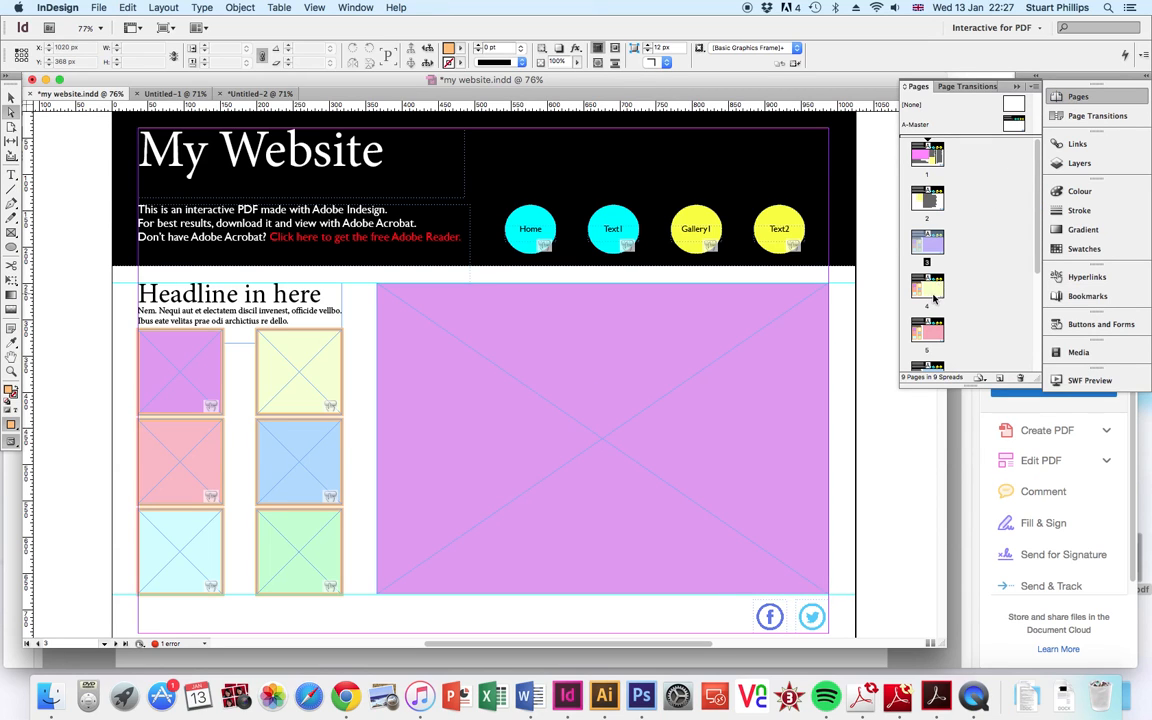
pyautogui.doubleClick(936, 295)
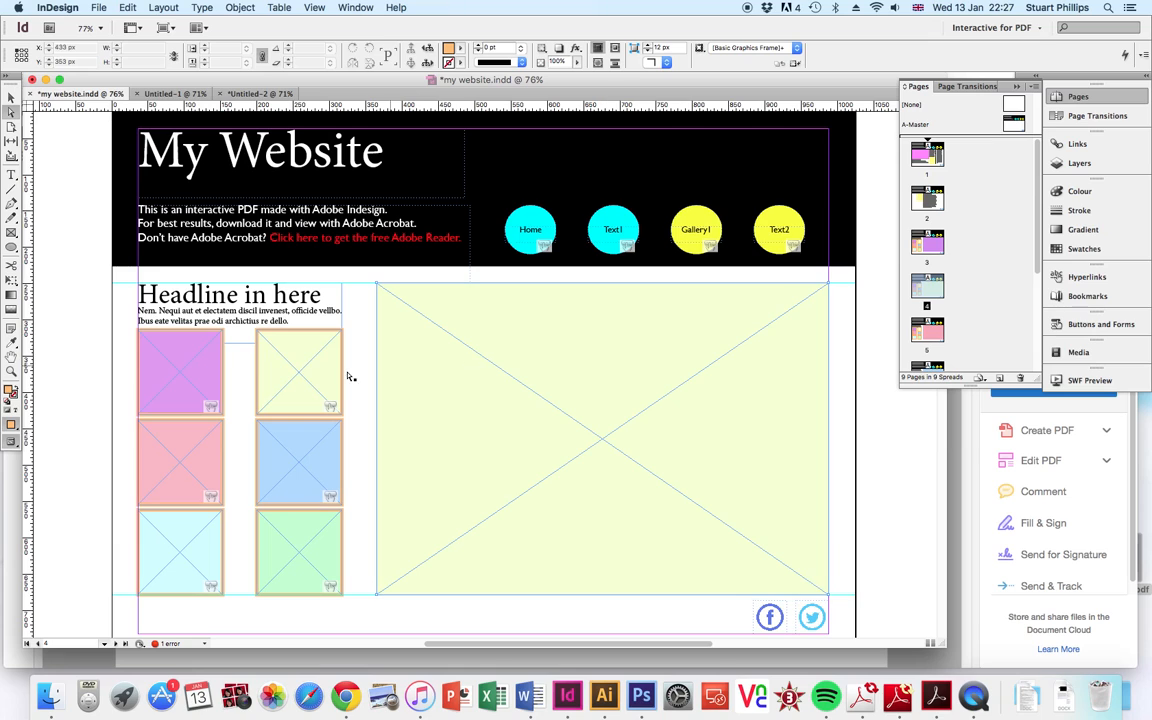
pyautogui.doubleClick(940, 327)
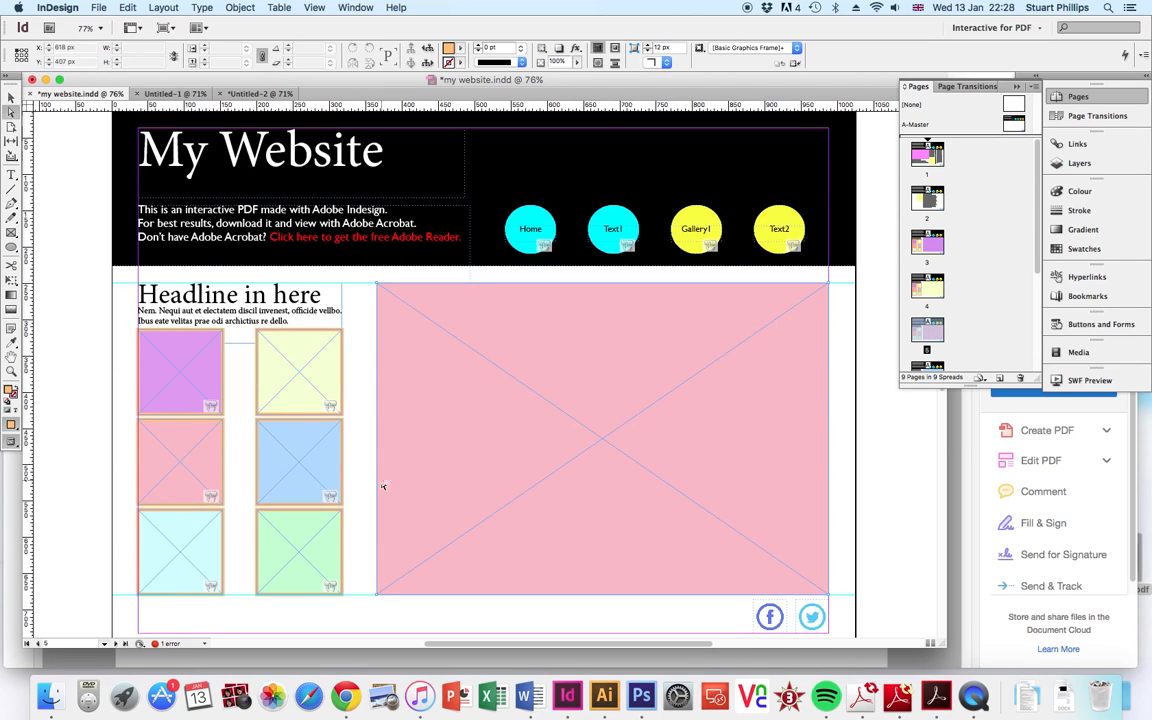
pyautogui.click(549, 413)
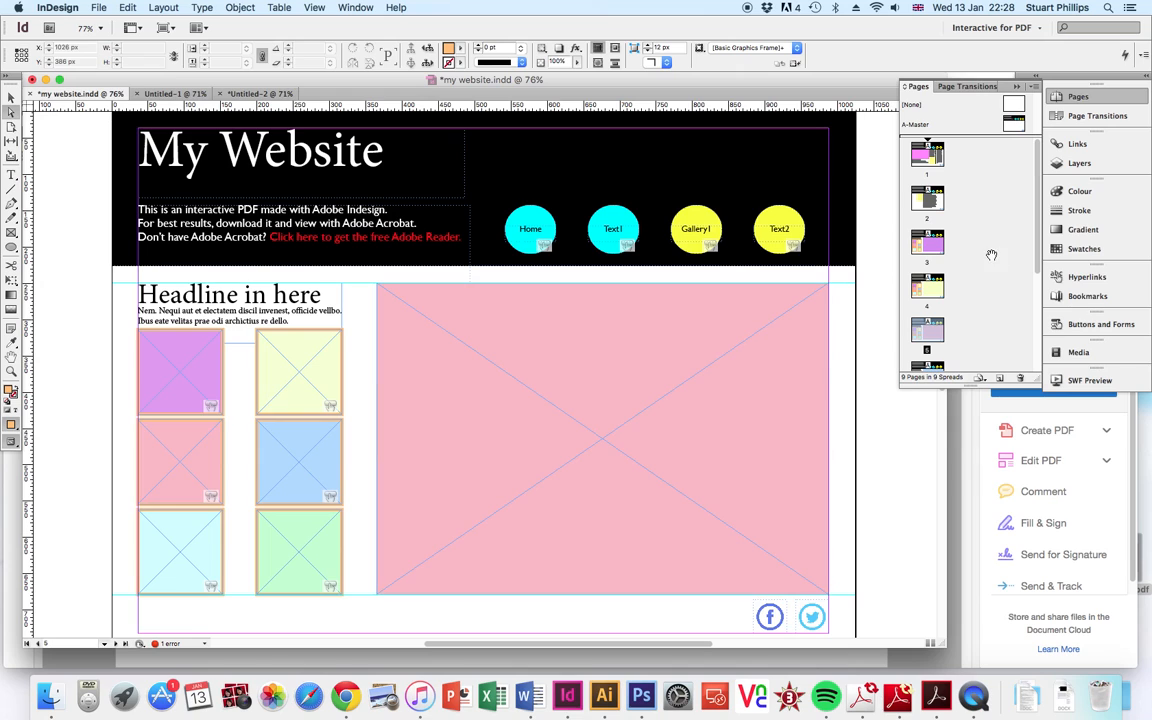
pyautogui.doubleClick(933, 252)
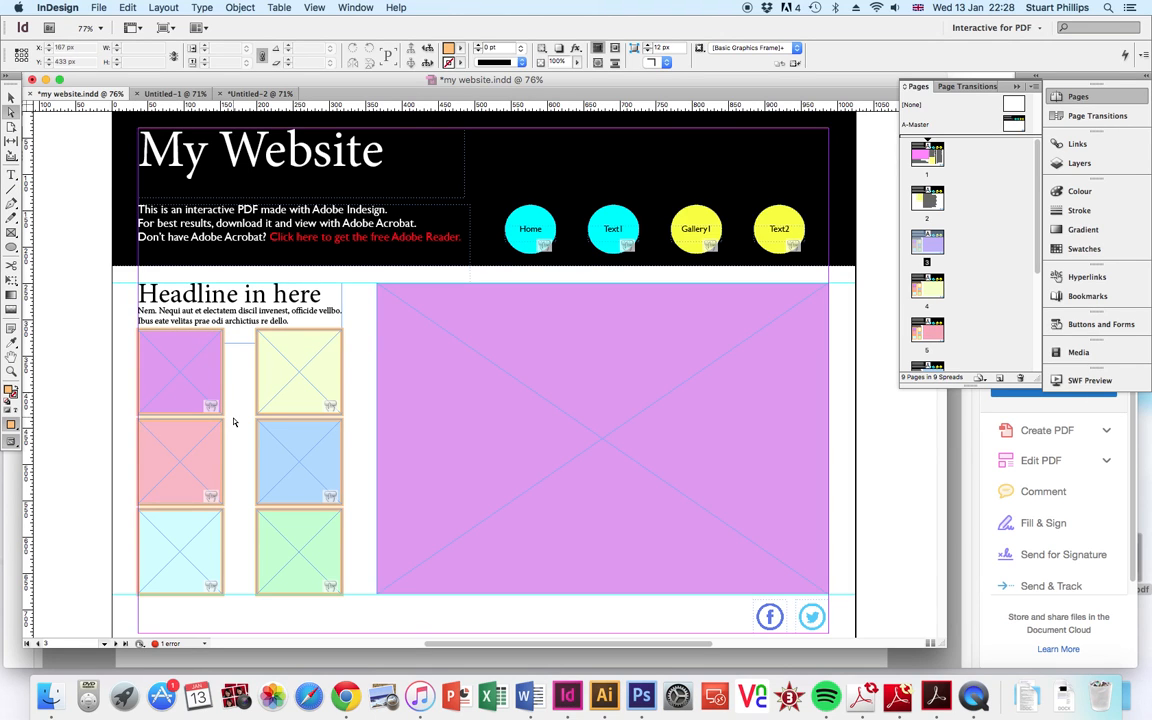
# Switch to Acrobat Reader and test the third navigation button and the six gallery thumbnails in my website.pdf.
pyautogui.click(898, 693)
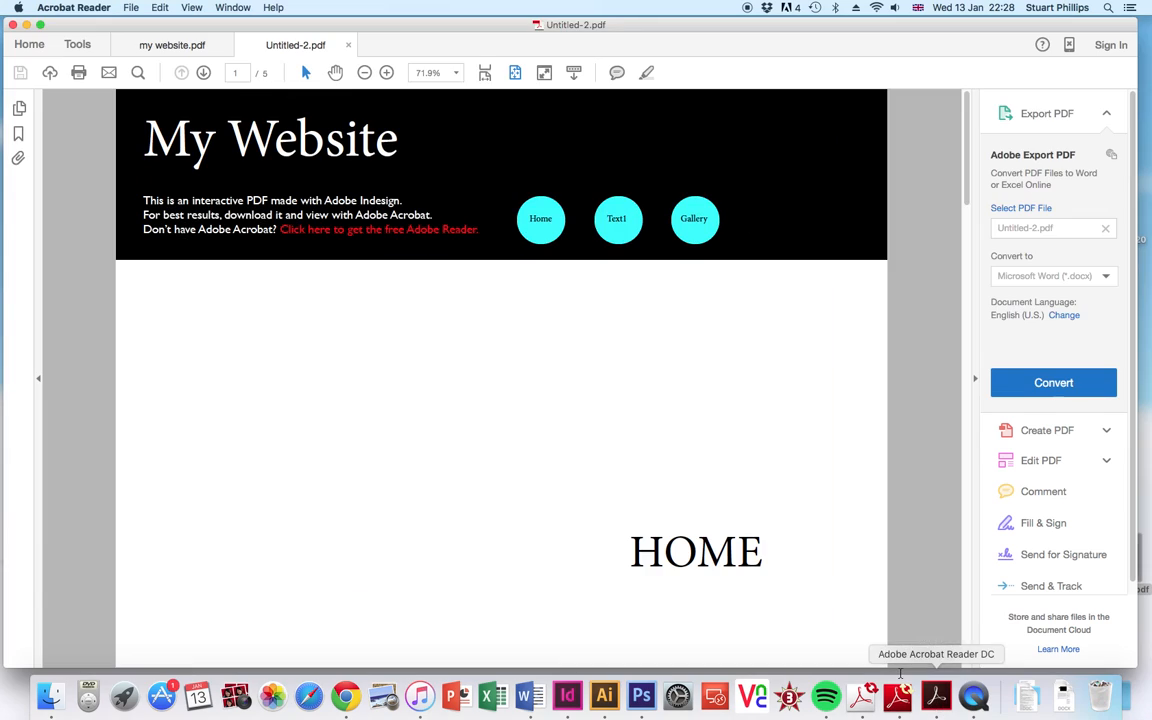
pyautogui.click(147, 45)
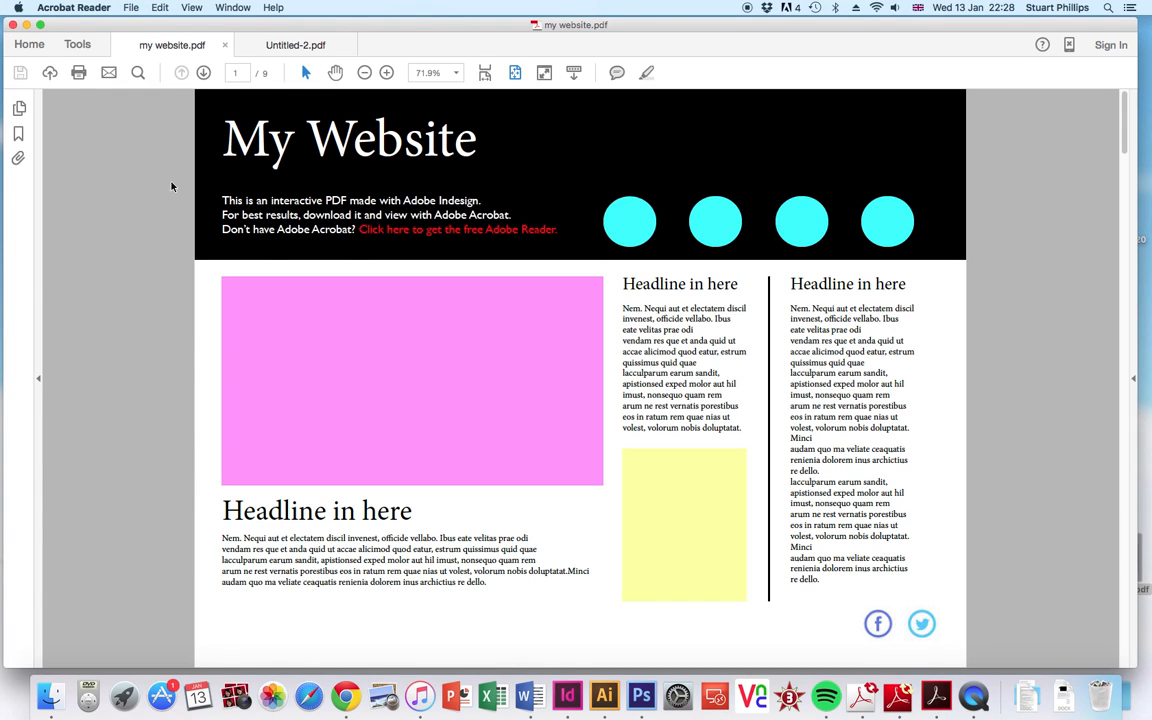
pyautogui.click(800, 235)
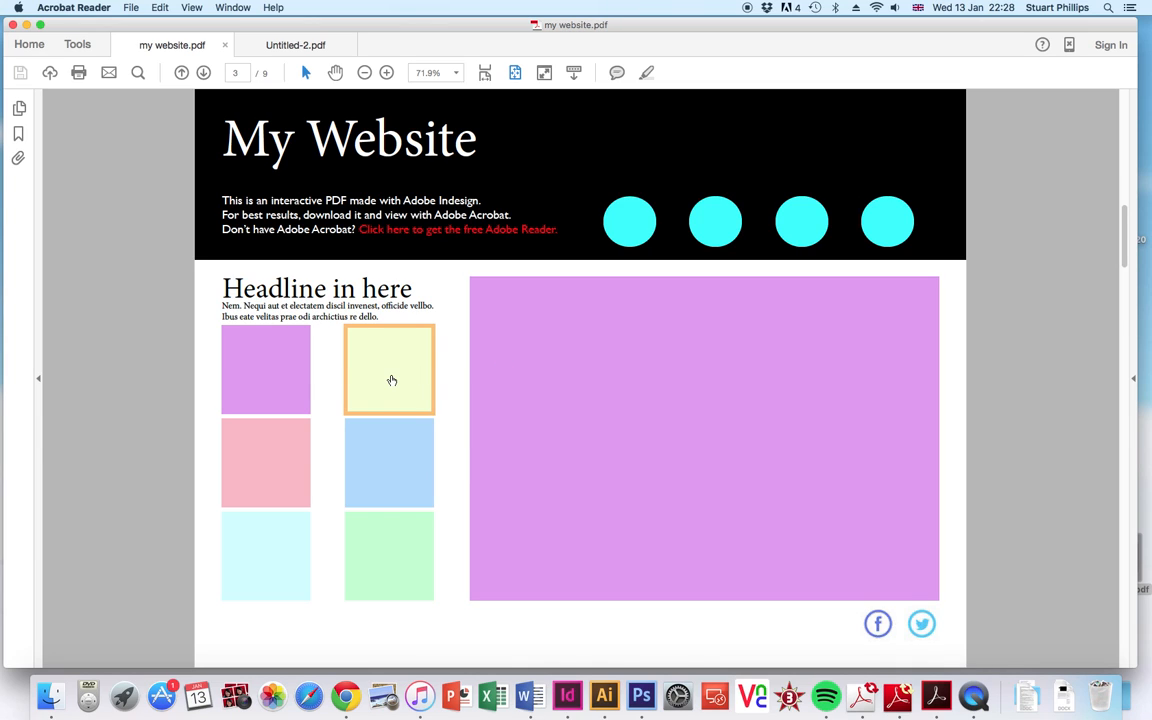
pyautogui.click(392, 380)
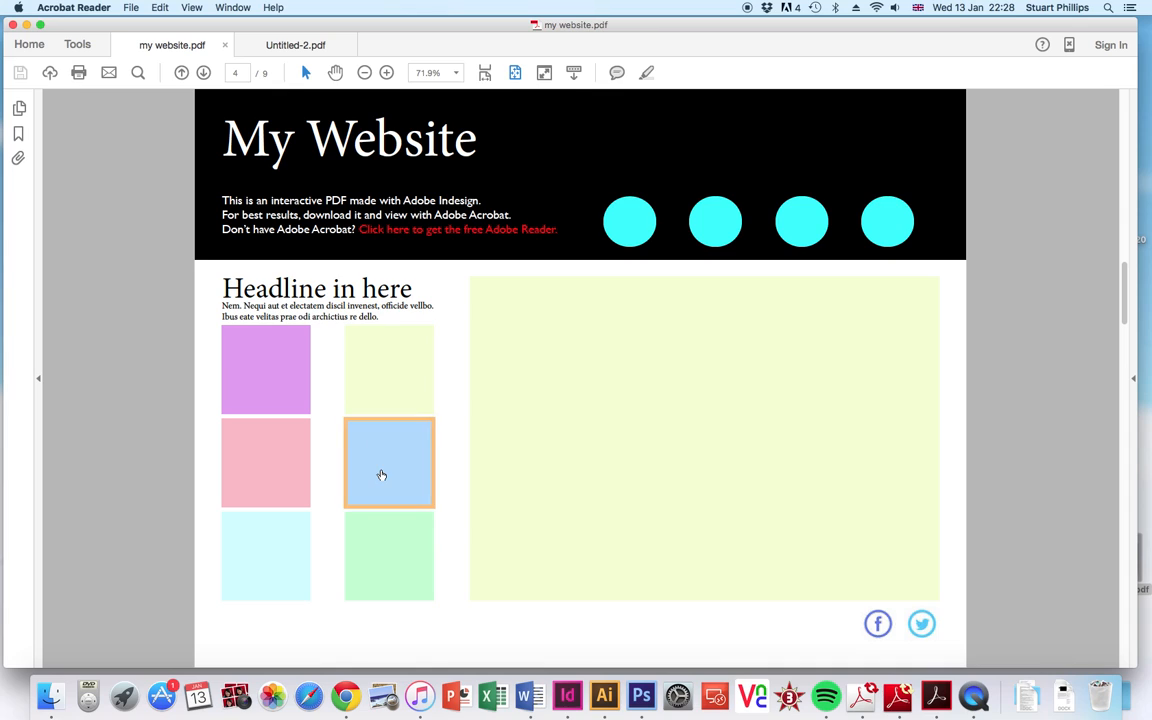
pyautogui.click(381, 475)
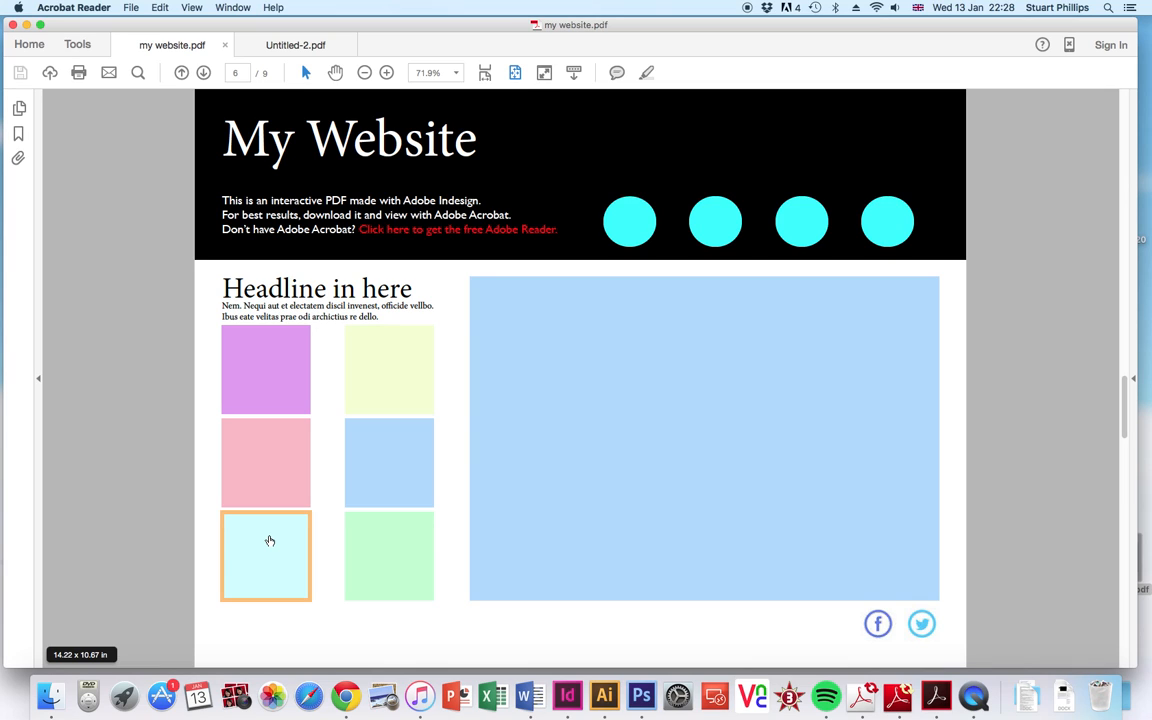
pyautogui.click(269, 541)
pyautogui.click(272, 458)
pyautogui.click(270, 383)
pyautogui.click(396, 560)
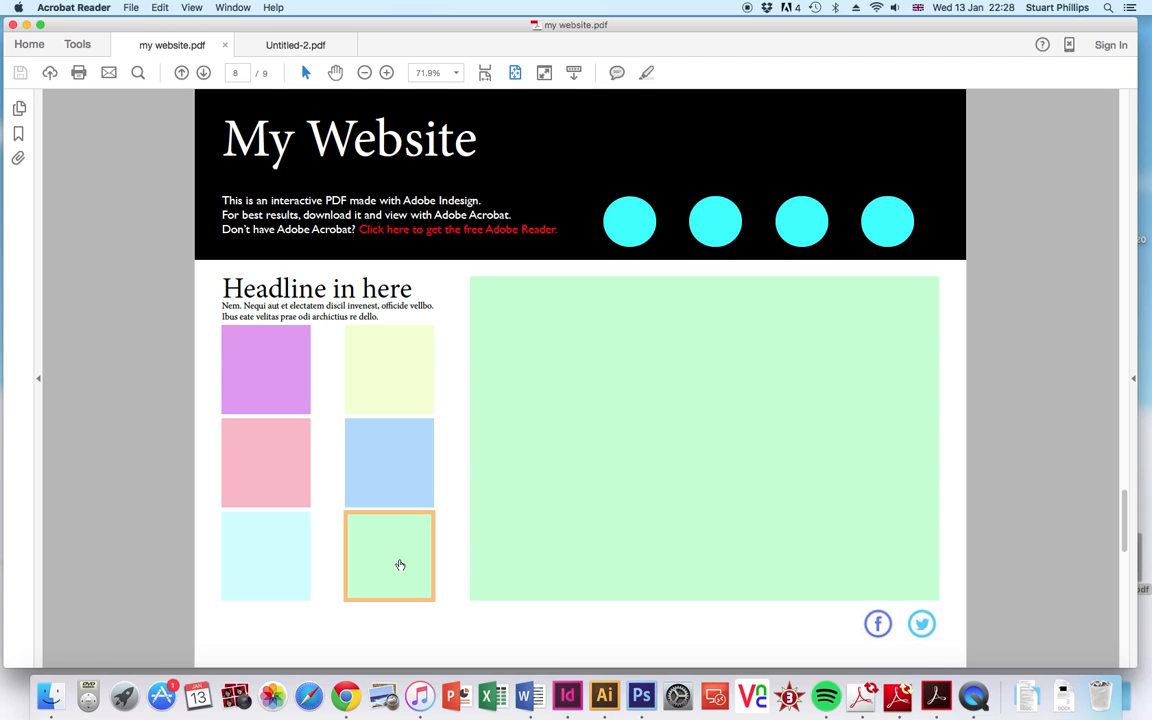
pyautogui.click(388, 469)
pyautogui.click(398, 378)
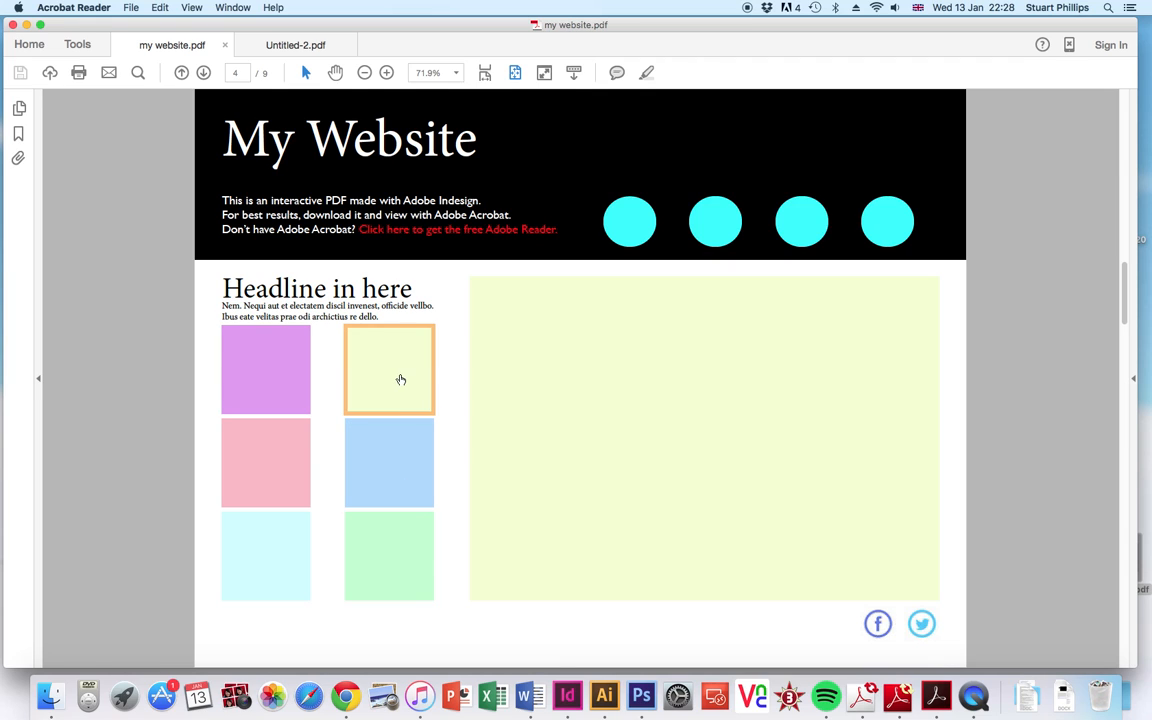
pyautogui.click(266, 482)
pyautogui.click(394, 474)
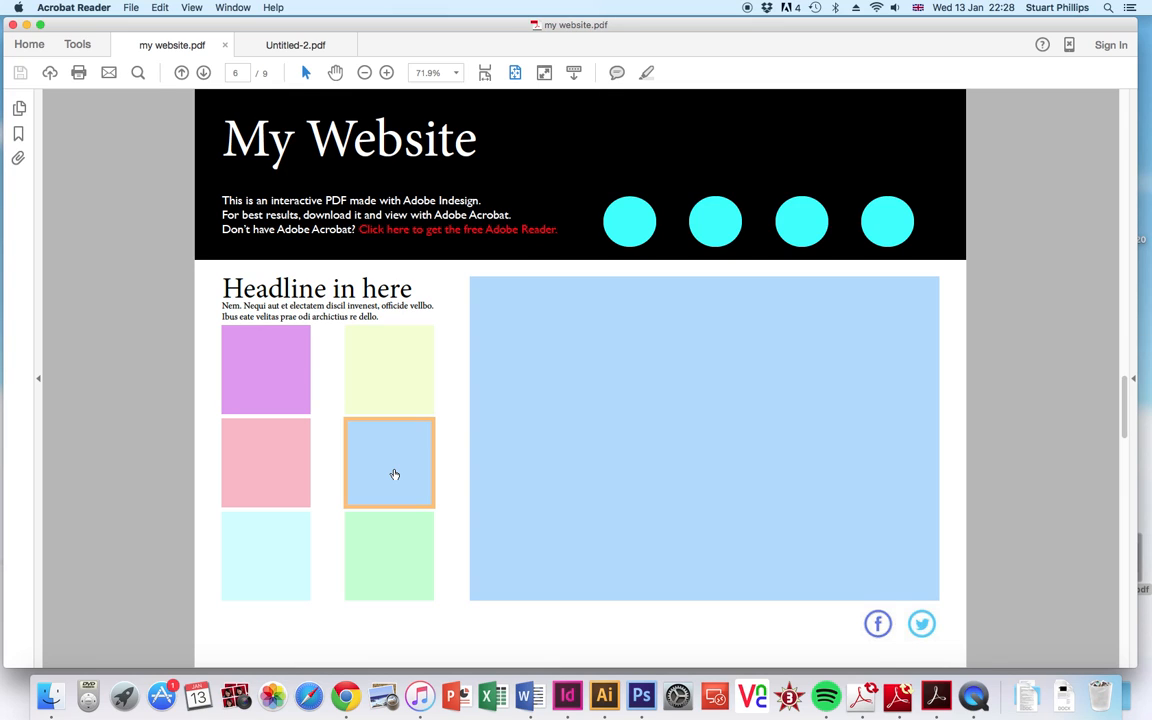
# Switch to InDesign to view page 9 of my website.indd and open the A-Master page of Untitled-2.
pyautogui.click(567, 698)
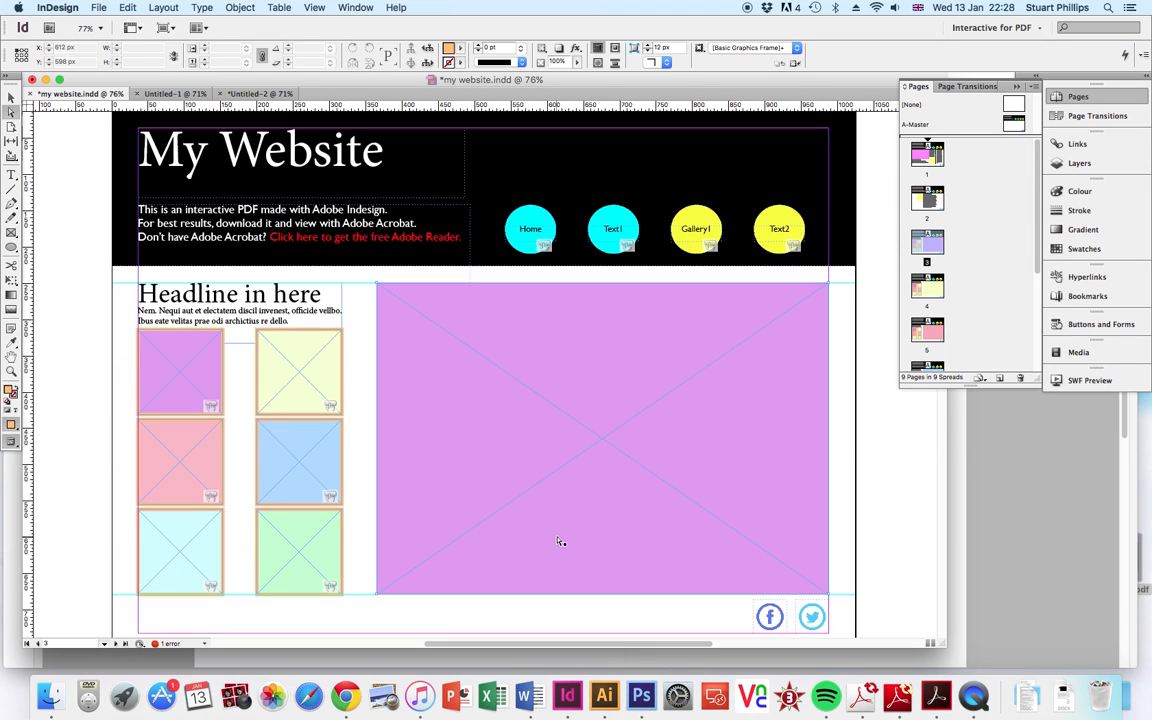
pyautogui.moveTo(1037, 253); pyautogui.dragTo(1032, 376)
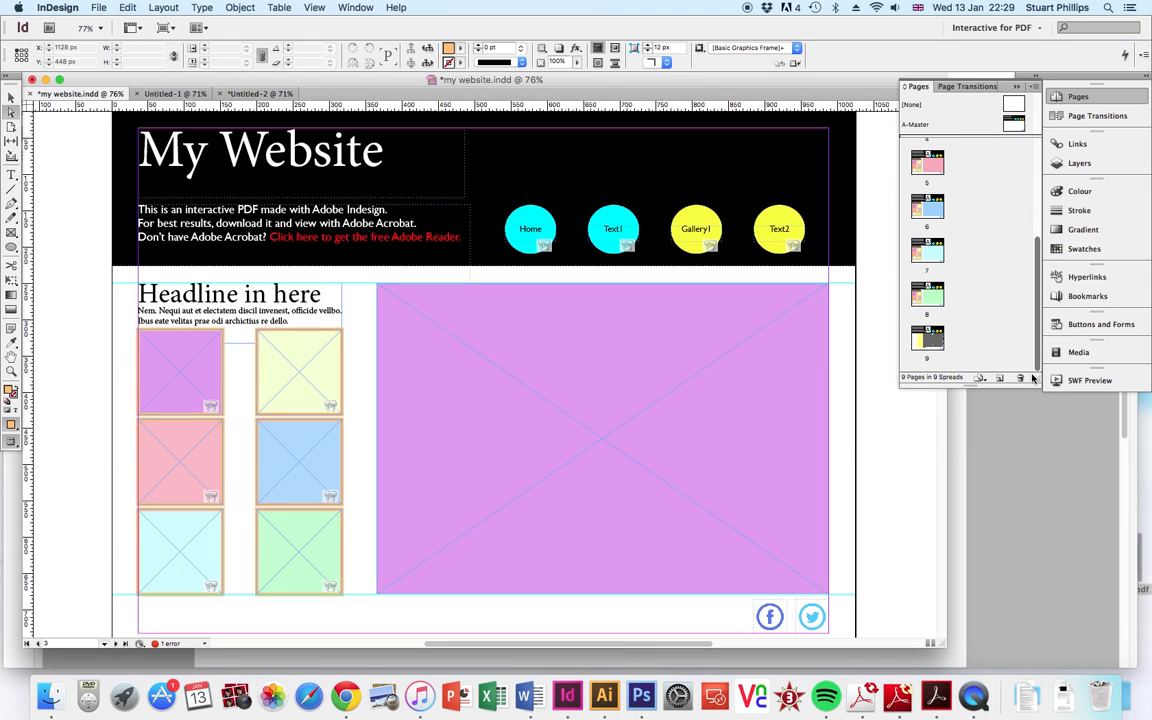
pyautogui.doubleClick(928, 337)
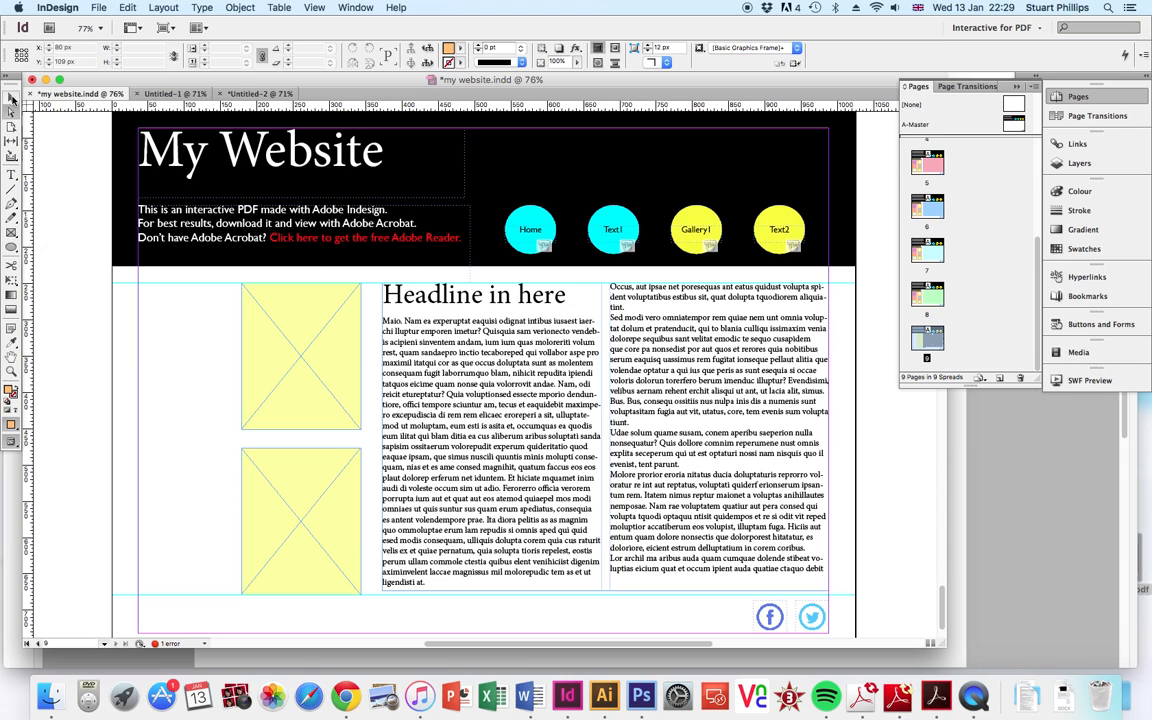
pyautogui.click(255, 93)
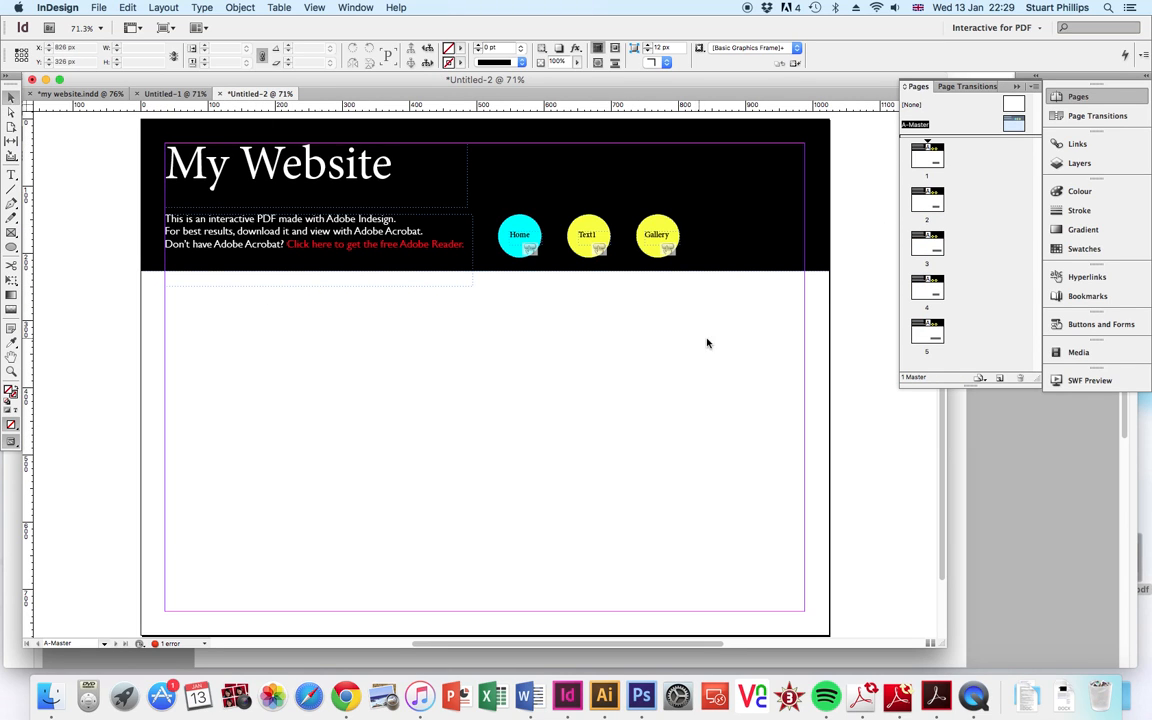
pyautogui.doubleClick(915, 124)
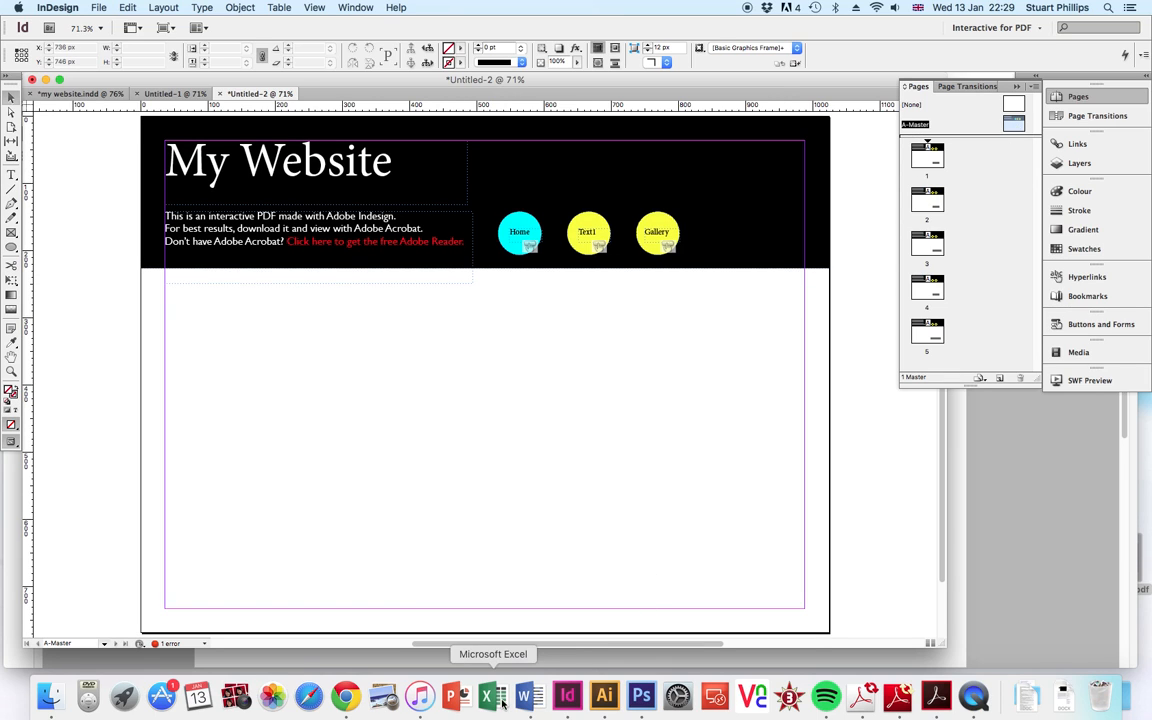
# Switch to Chrome and run an image search for "twitter" in a new tab.
pyautogui.click(348, 698)
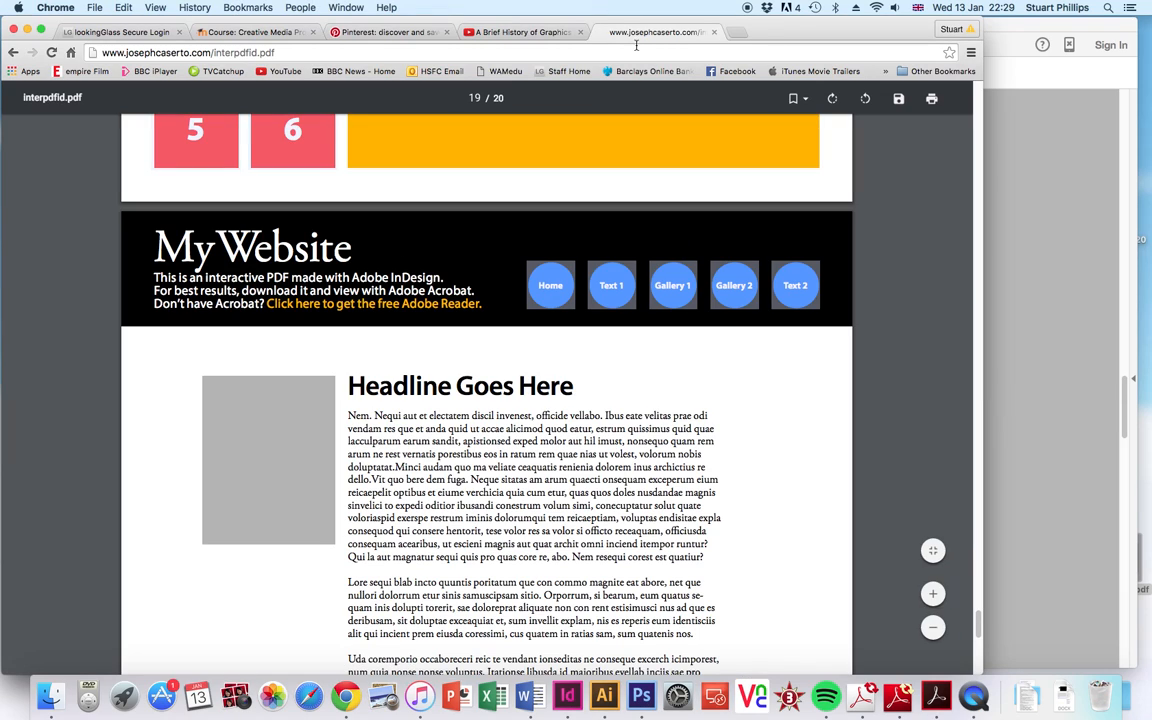
pyautogui.click(740, 35)
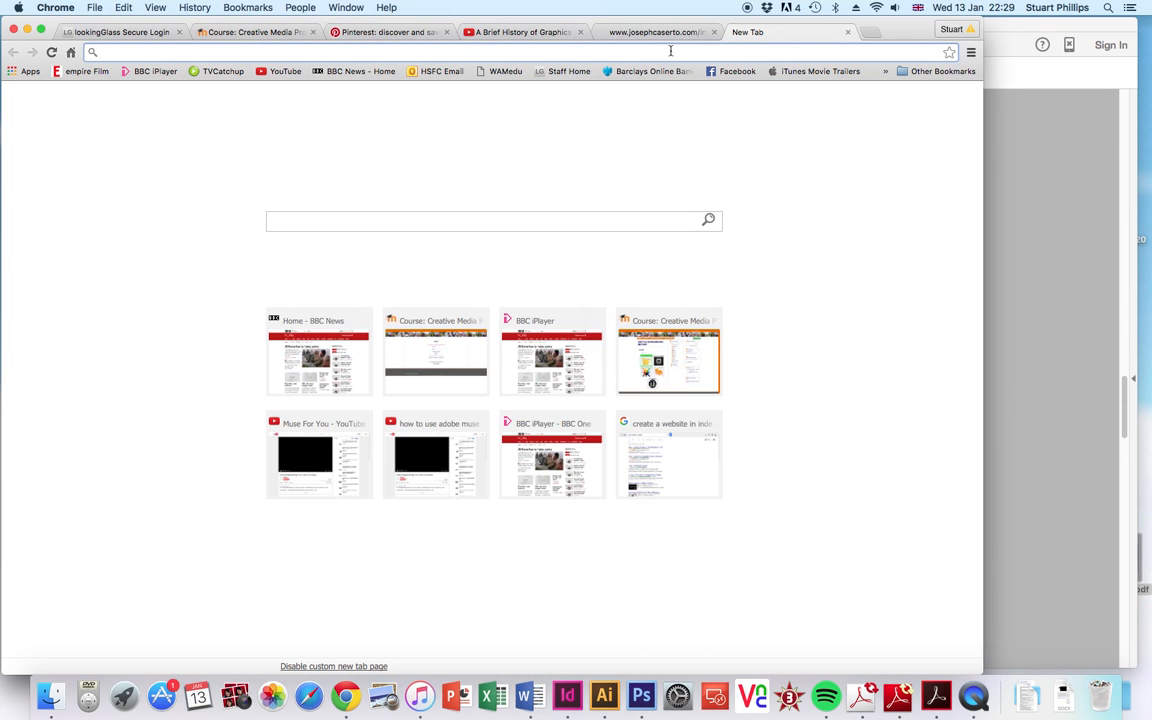
pyautogui.click(607, 225)
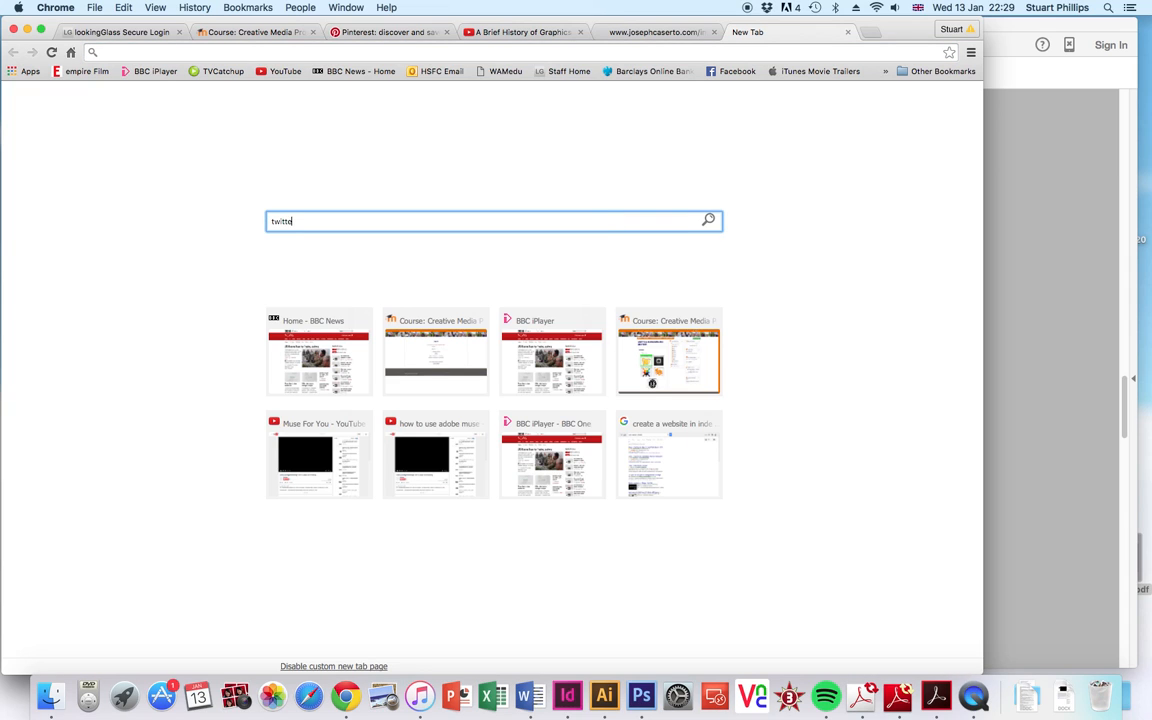
pyautogui.press('Return')
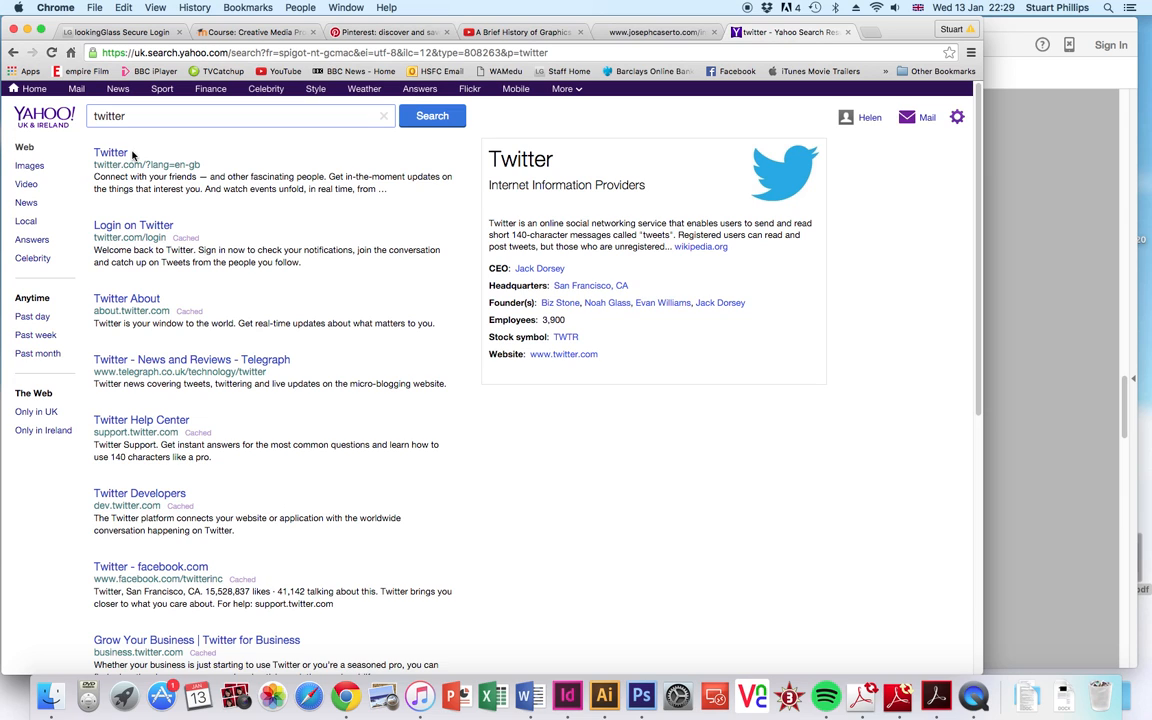
pyautogui.click(30, 165)
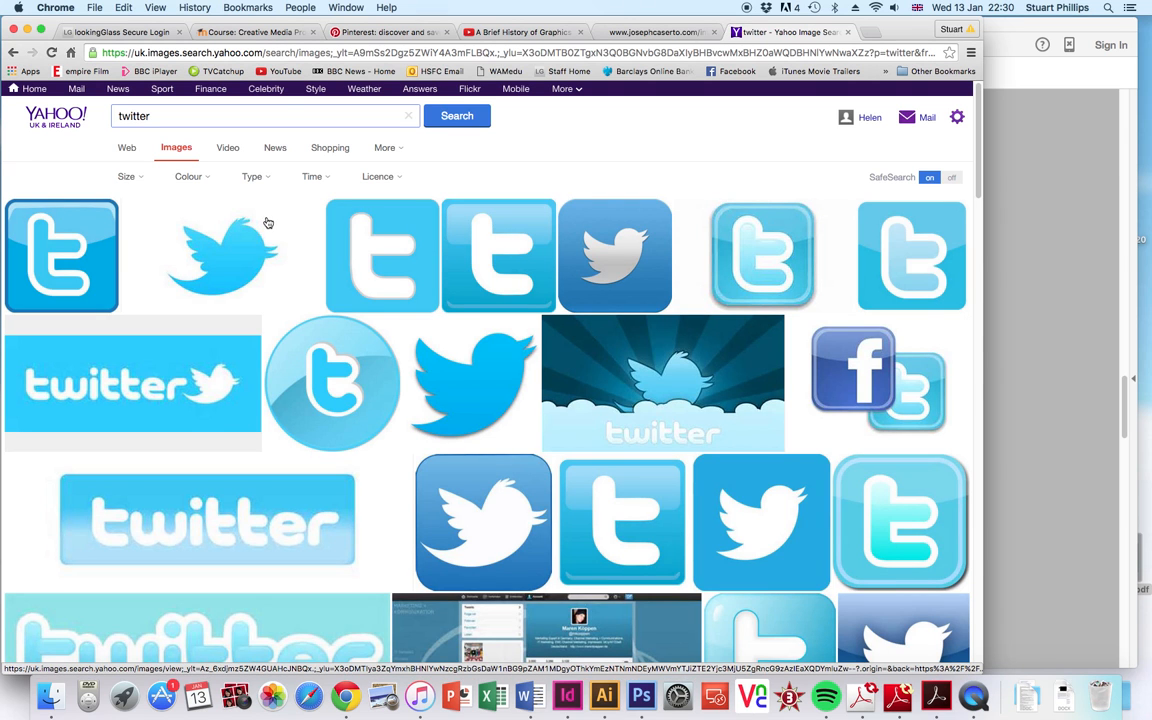
pyautogui.click(440, 355)
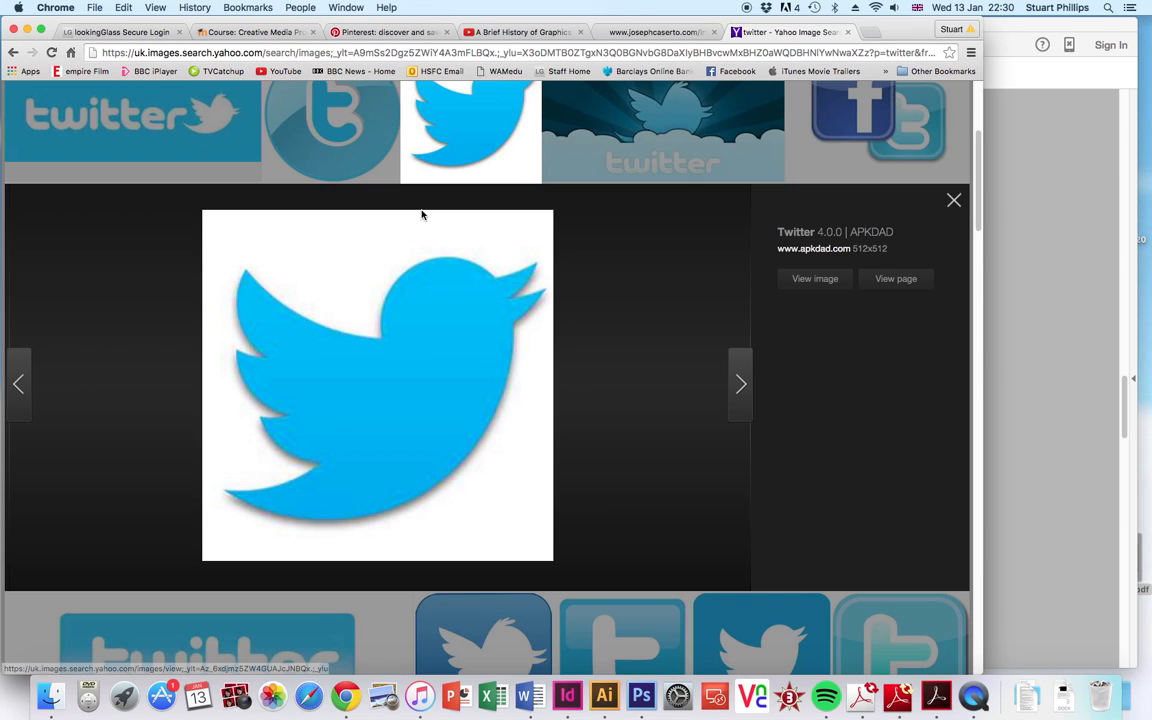
pyautogui.click(825, 267)
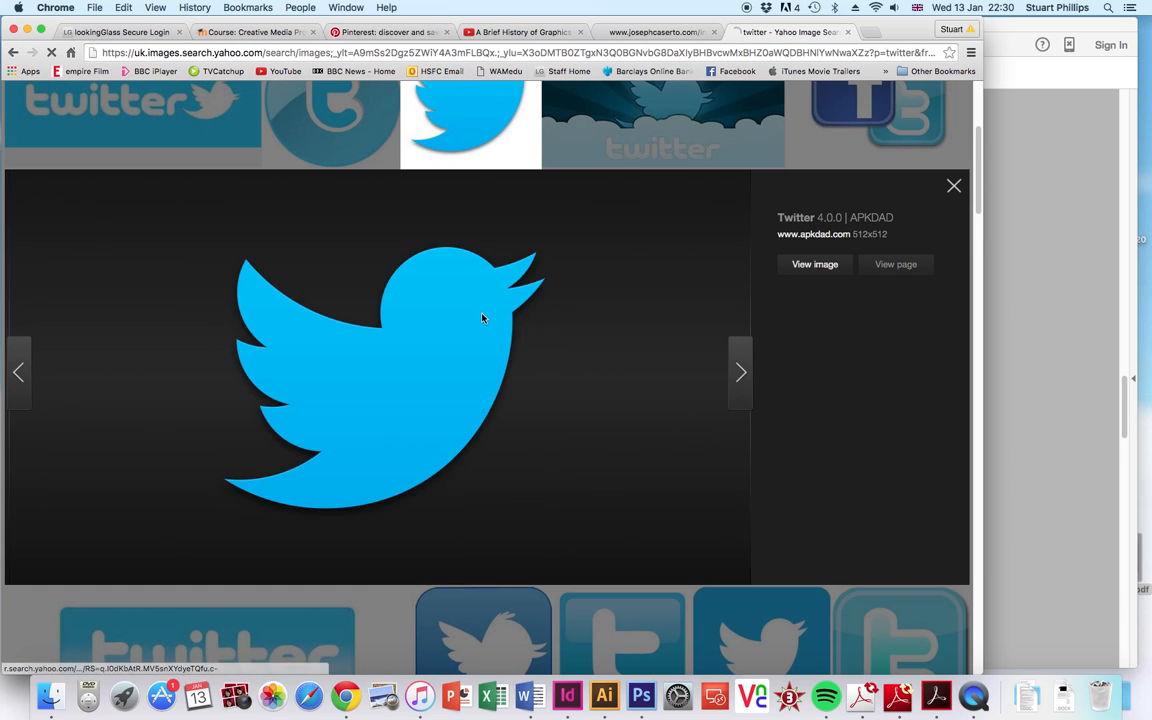
pyautogui.rightClick(211, 224)
pyautogui.click(244, 254)
# Switch to InDesign, paste the Twitter bird onto Untitled-2's A-Master page and scale it down proportionally to a small icon.
pyautogui.click(1036, 358)
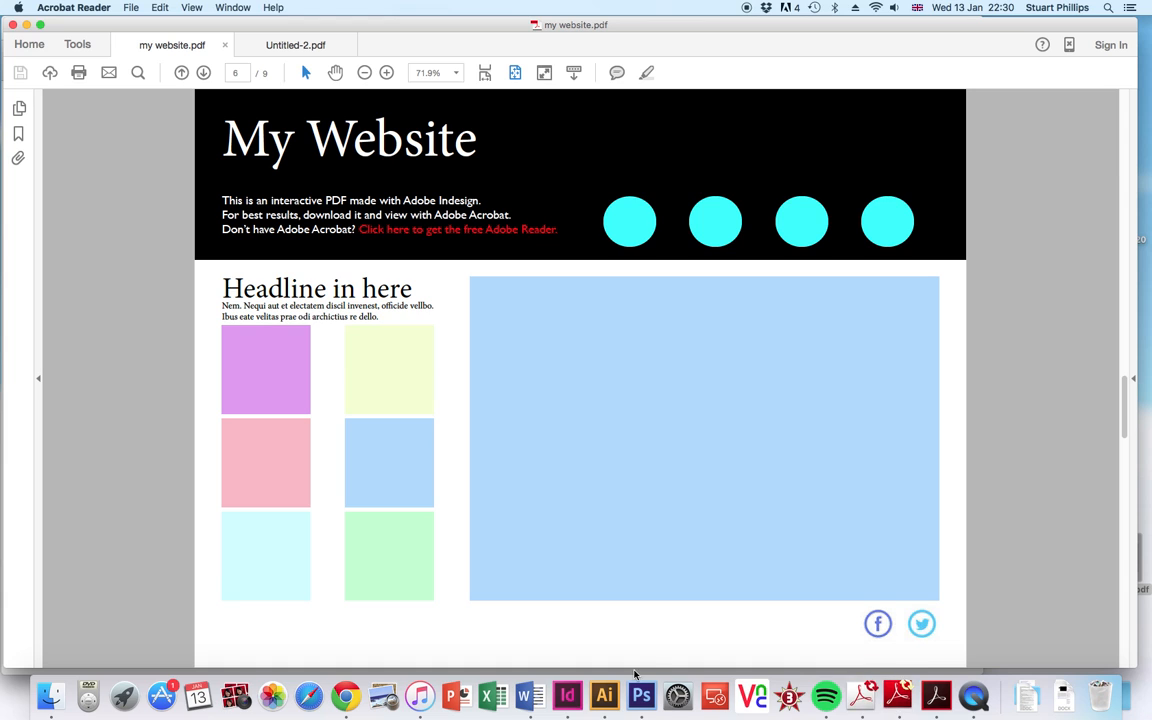
pyautogui.click(568, 697)
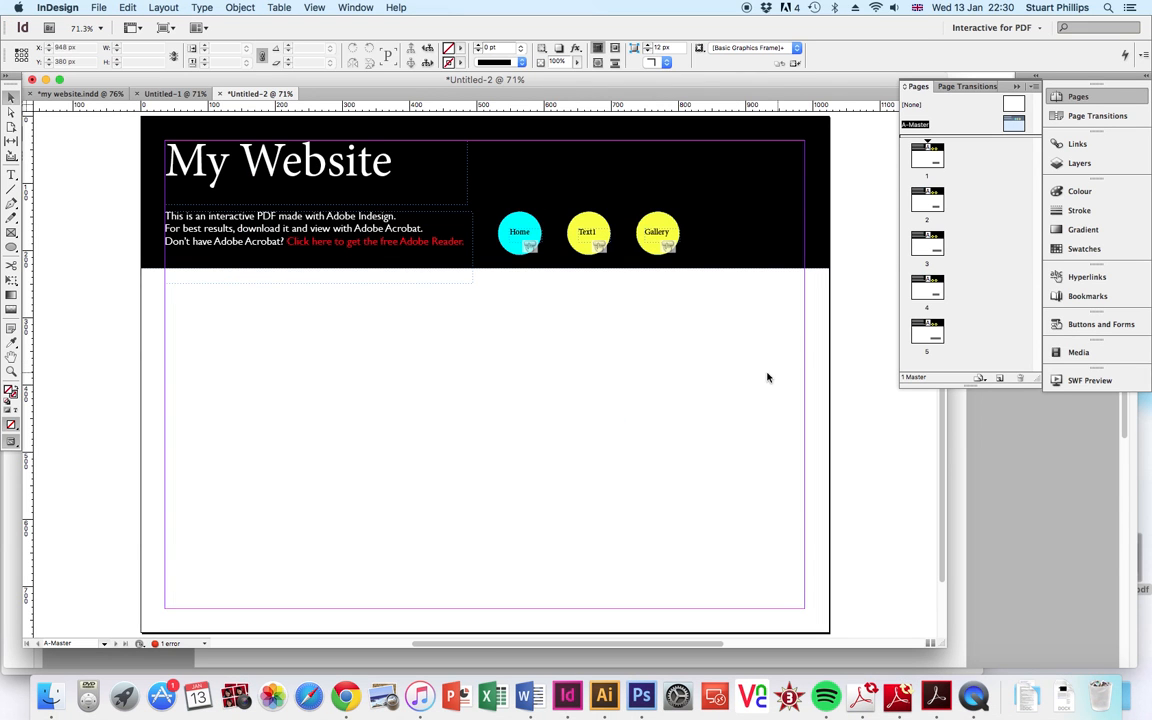
pyautogui.rightClick(677, 386)
pyautogui.click(690, 387)
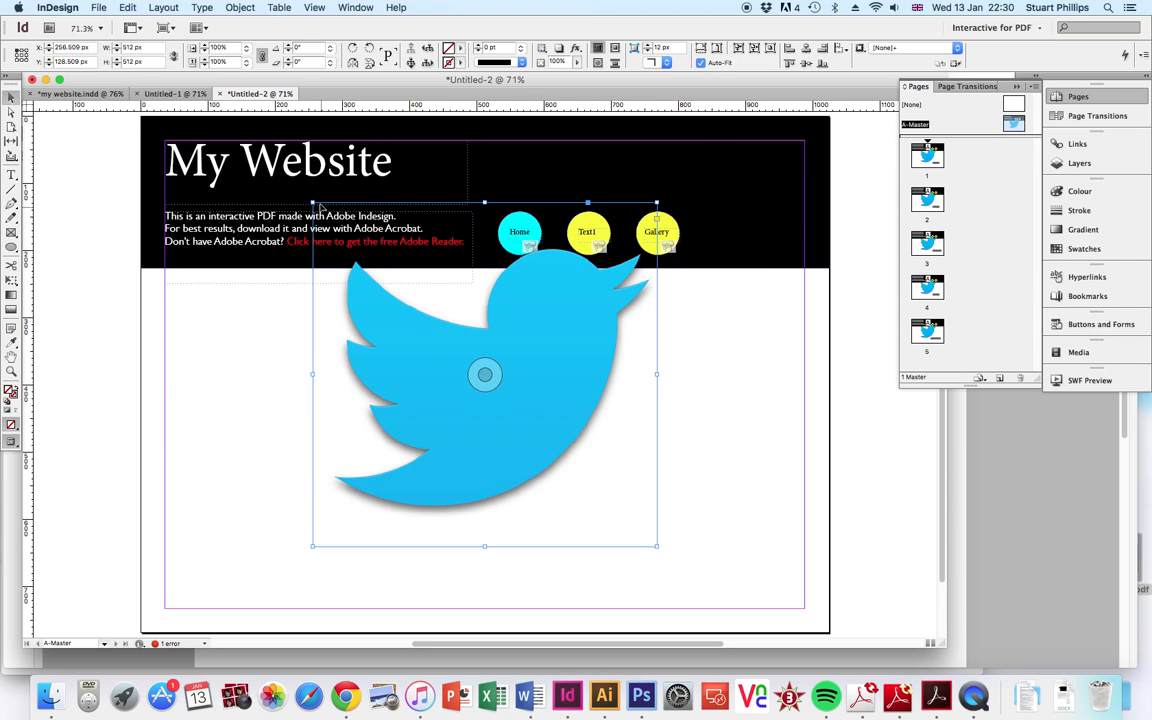
pyautogui.moveTo(312, 201); pyautogui.dragTo(657, 493)
pyautogui.click(569, 468)
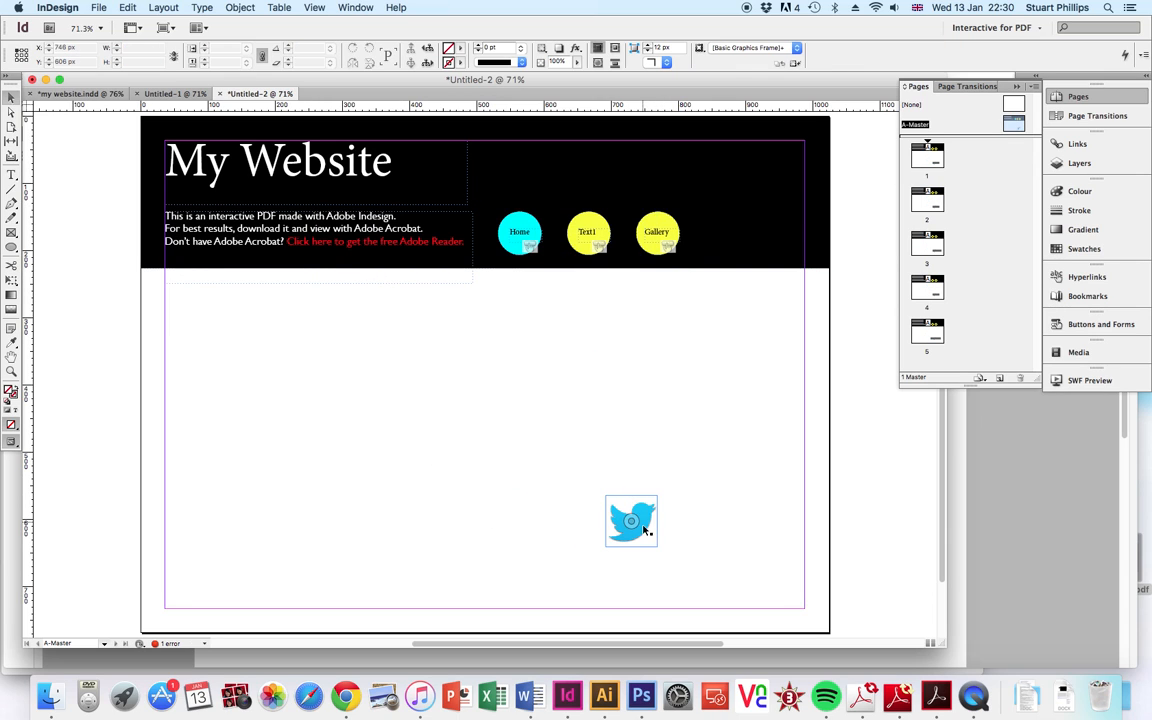
# Move the Twitter bird into the lower-right corner of the A-Master page margins.
pyautogui.moveTo(646, 511); pyautogui.dragTo(794, 573)
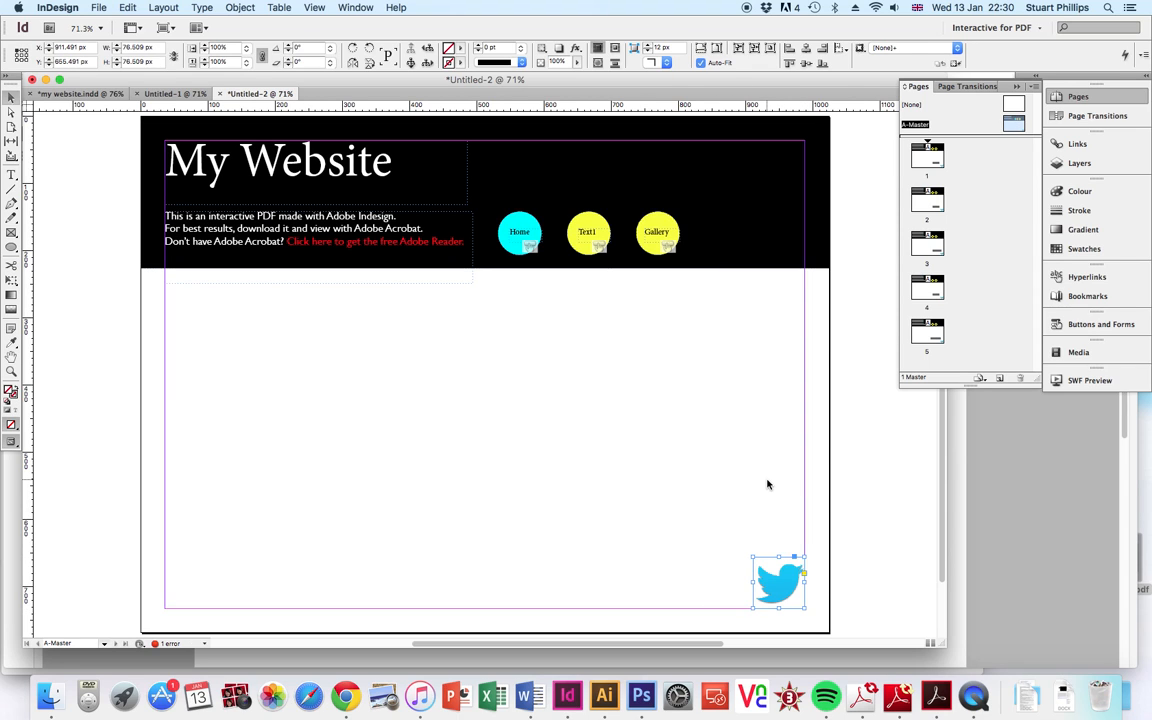
pyautogui.click(765, 482)
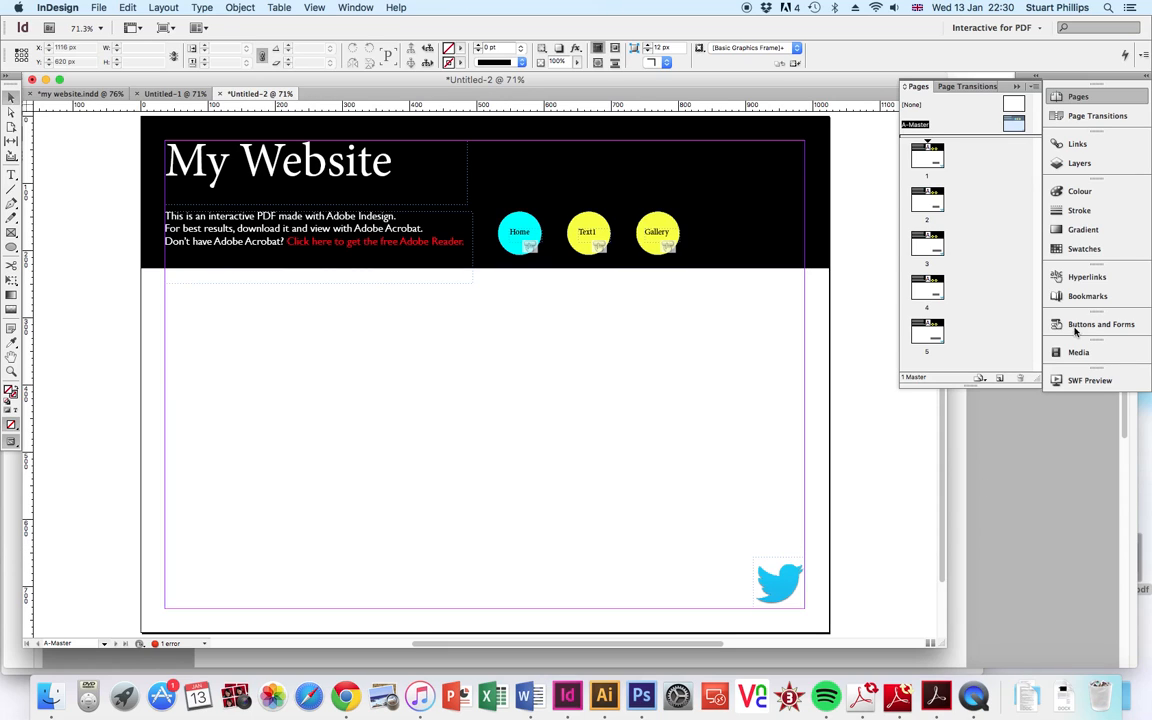
pyautogui.click(1085, 277)
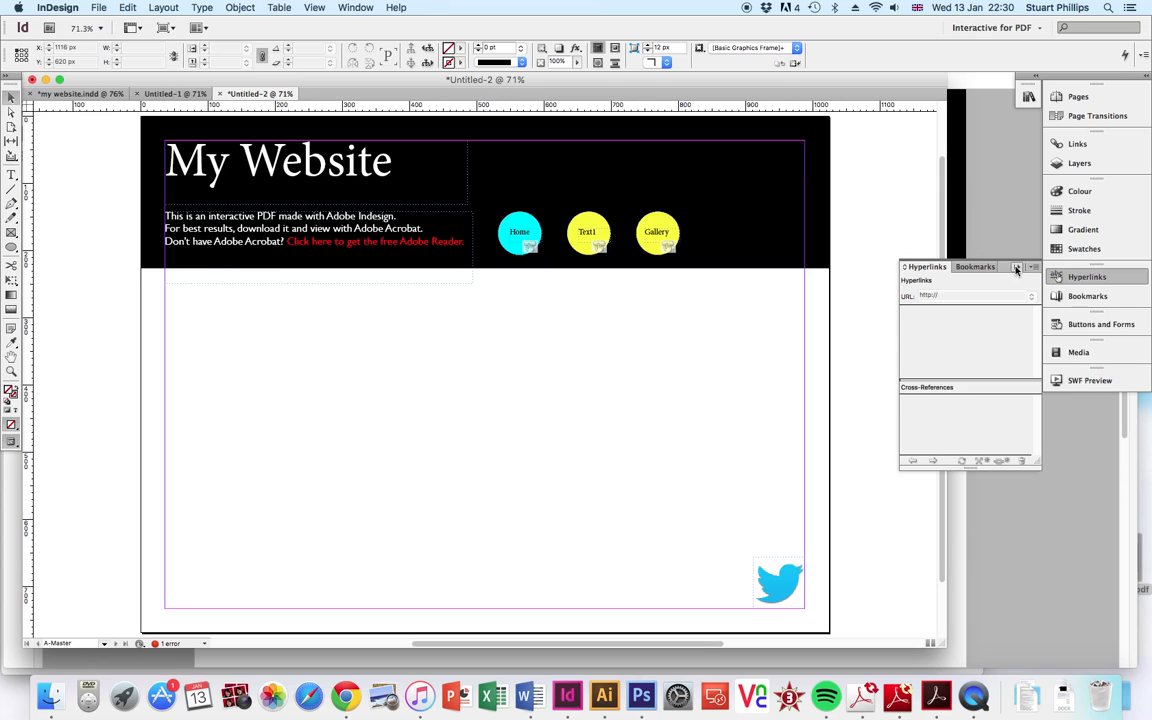
pyautogui.click(1032, 268)
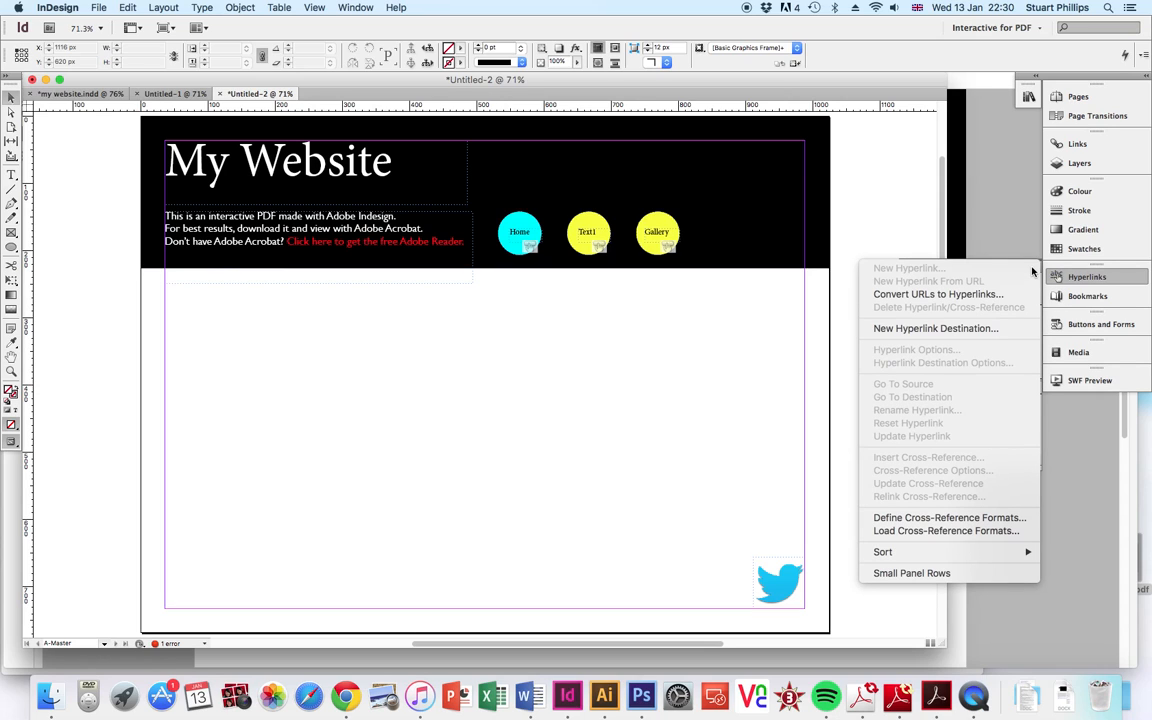
pyautogui.click(935, 329)
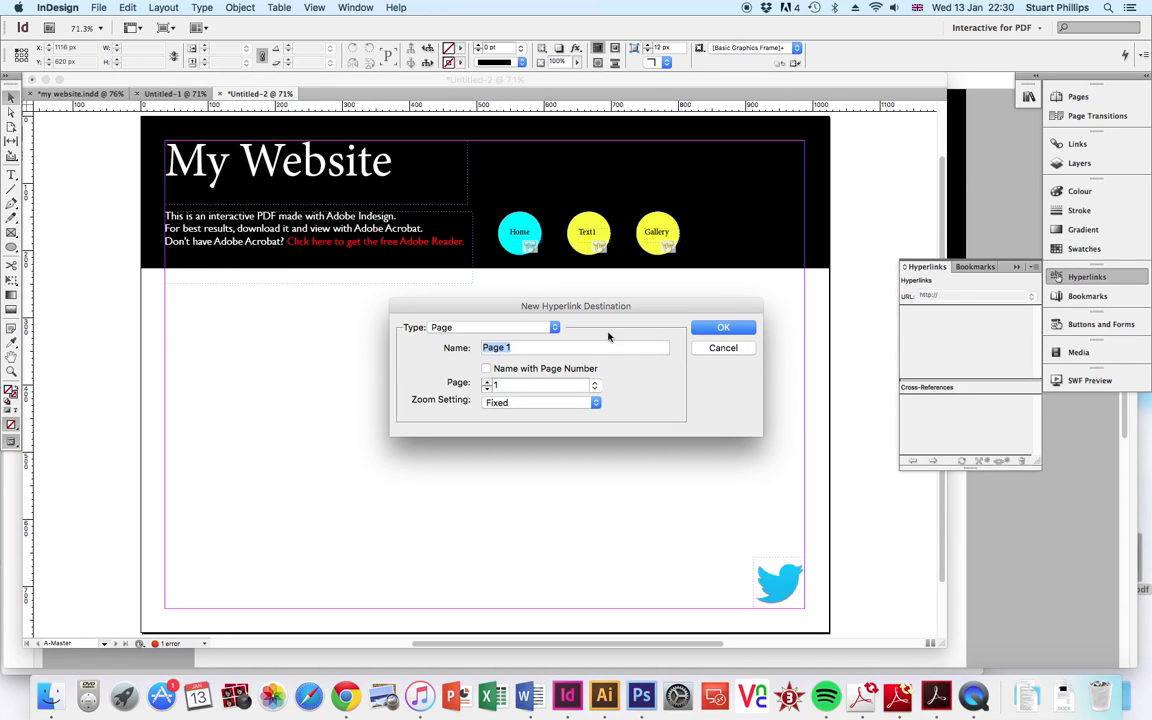
pyautogui.click(491, 329)
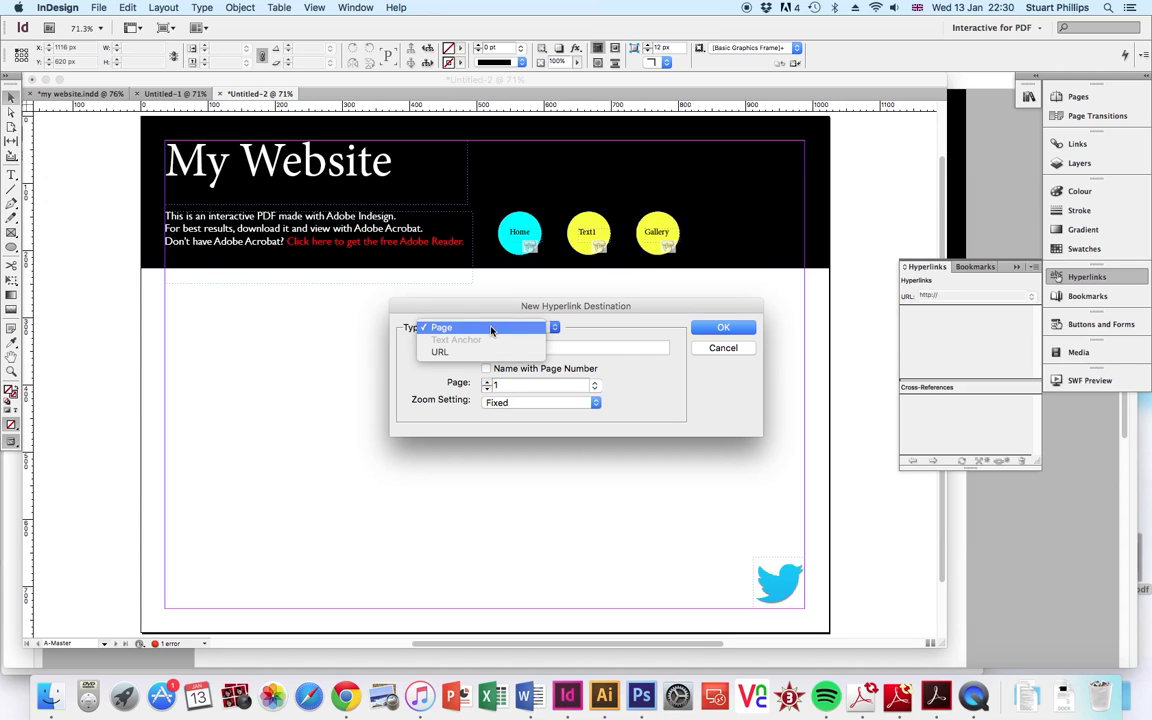
pyautogui.click(505, 352)
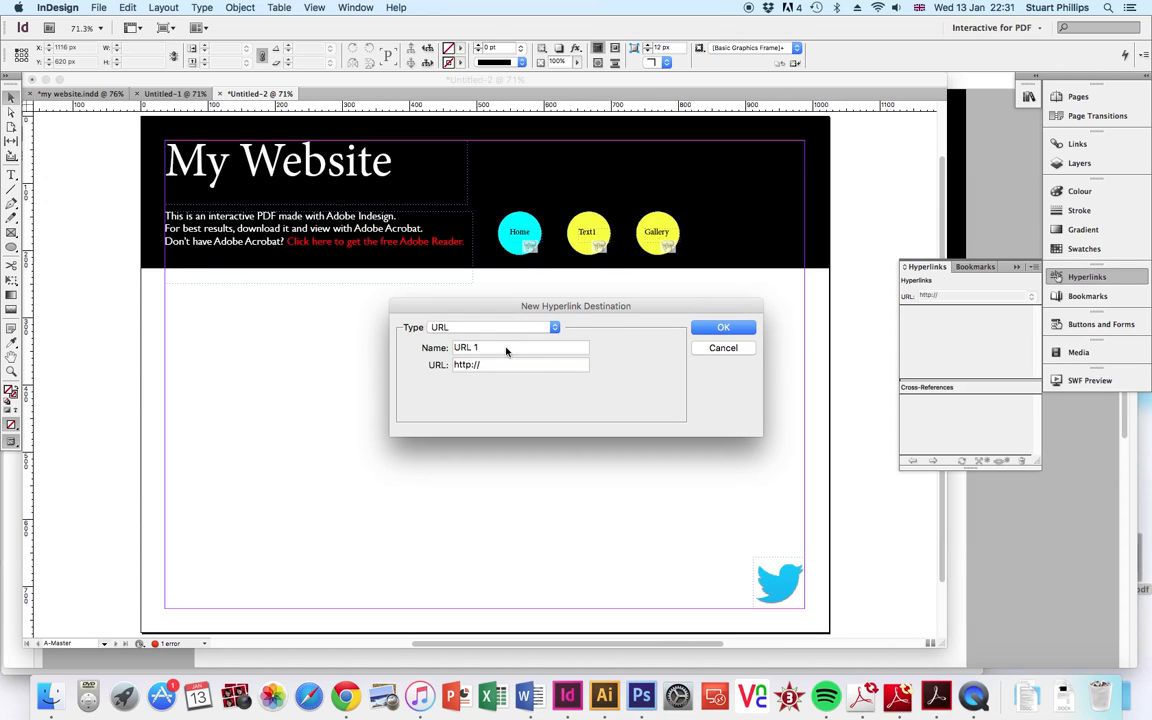
pyautogui.moveTo(481, 348); pyautogui.dragTo(429, 350)
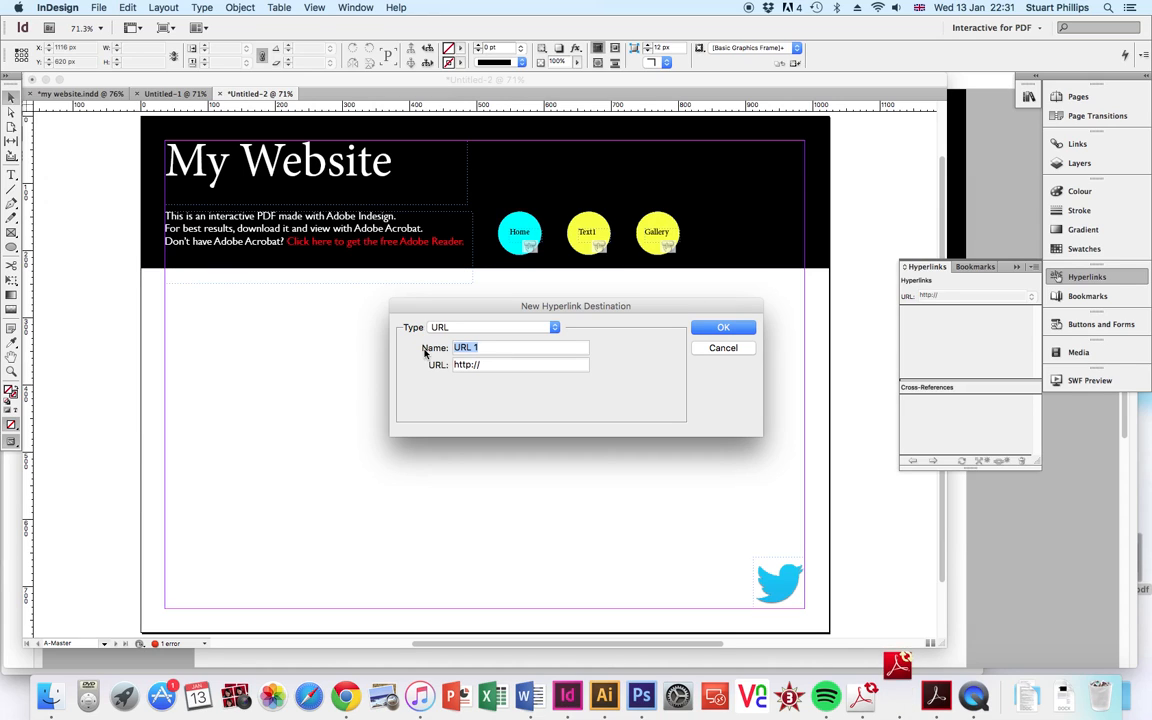
pyautogui.write('Twitter')
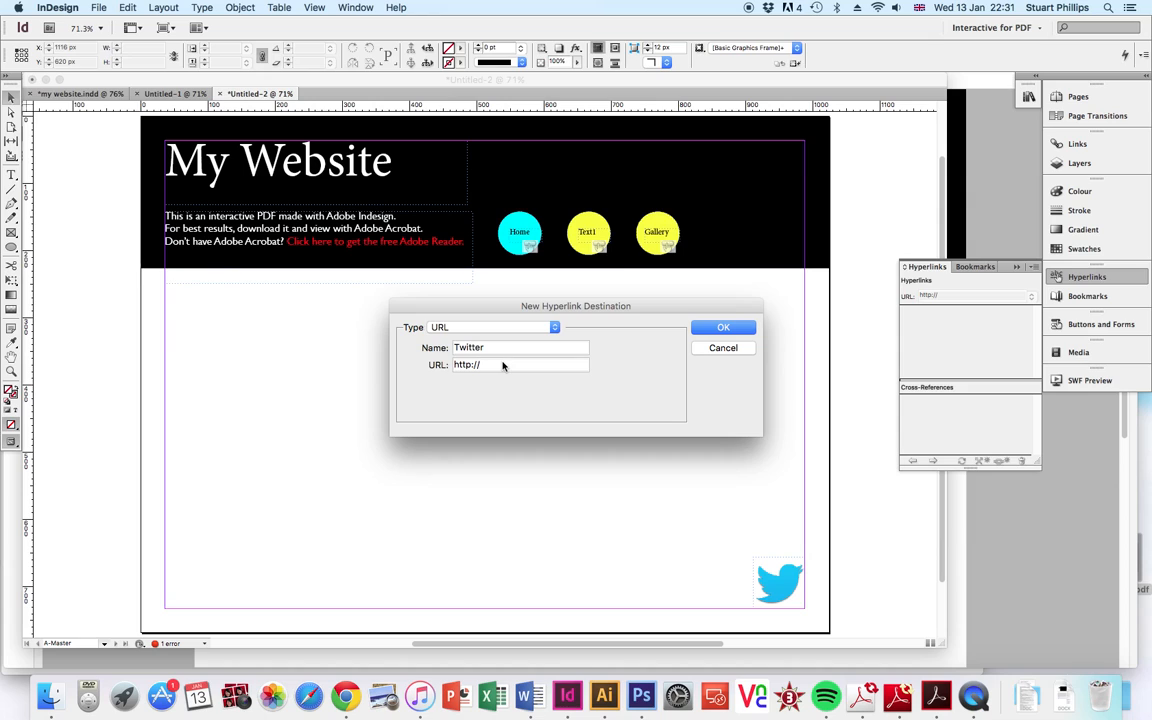
pyautogui.write('www.twitter.com')
pyautogui.click(724, 328)
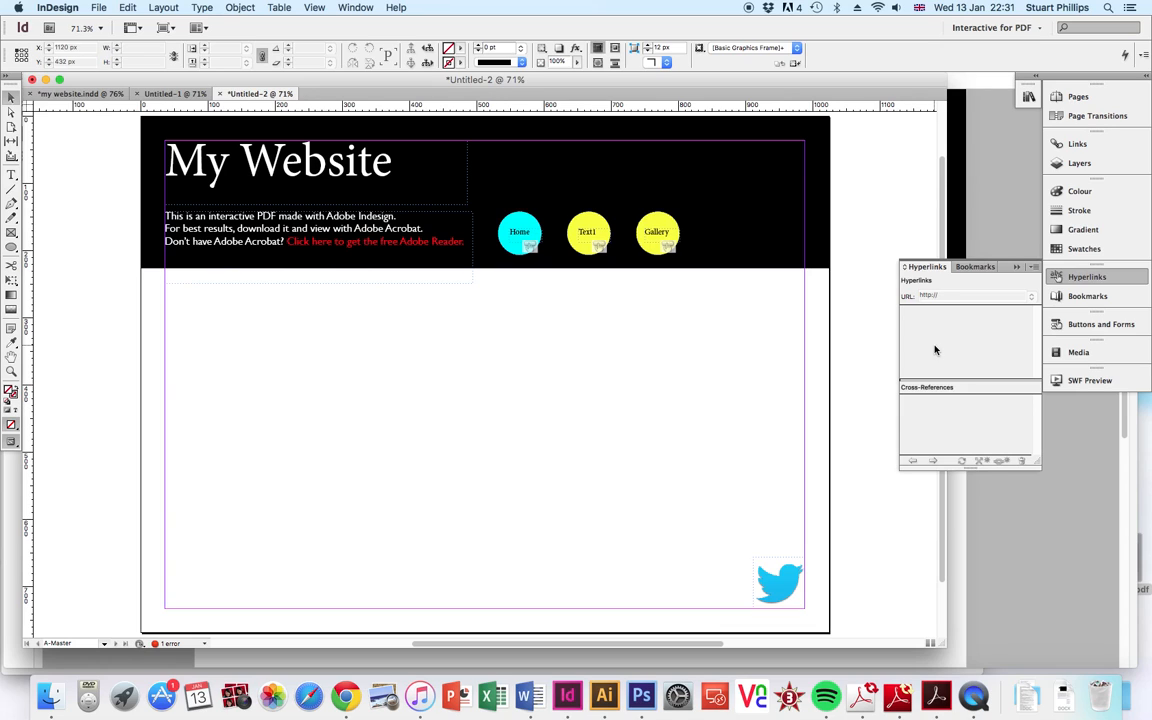
# Select the Twitter bird and check which saved URL destinations are available for it.
pyautogui.click(767, 561)
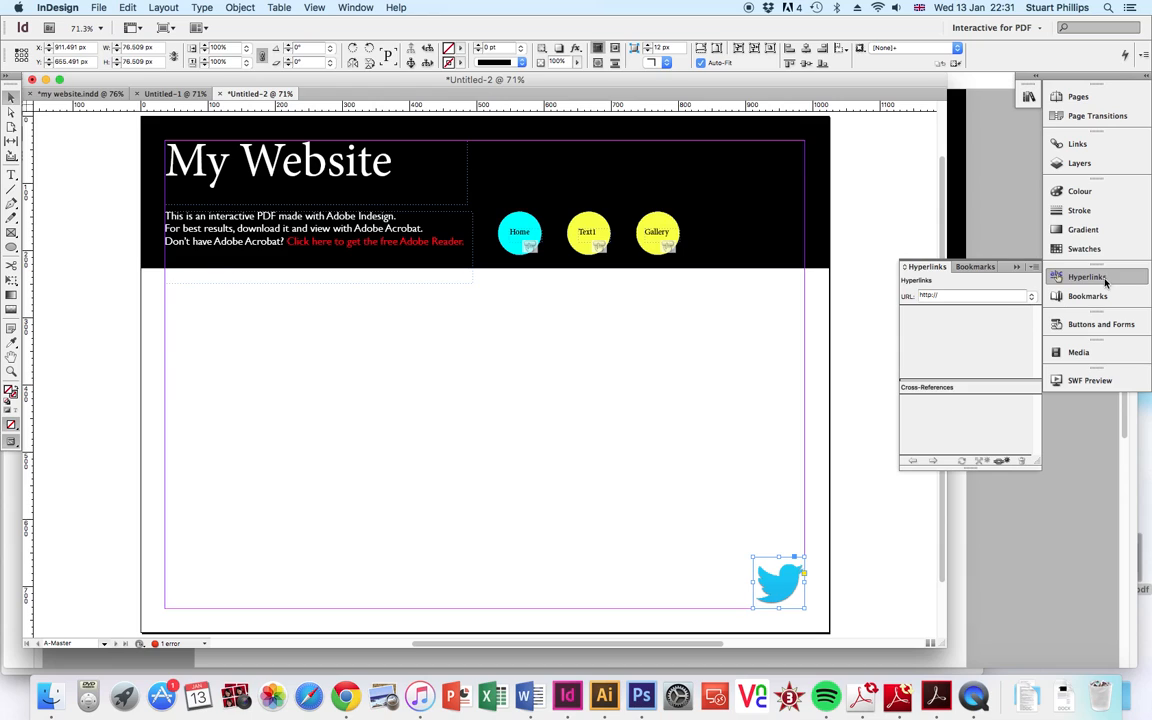
pyautogui.click(1031, 297)
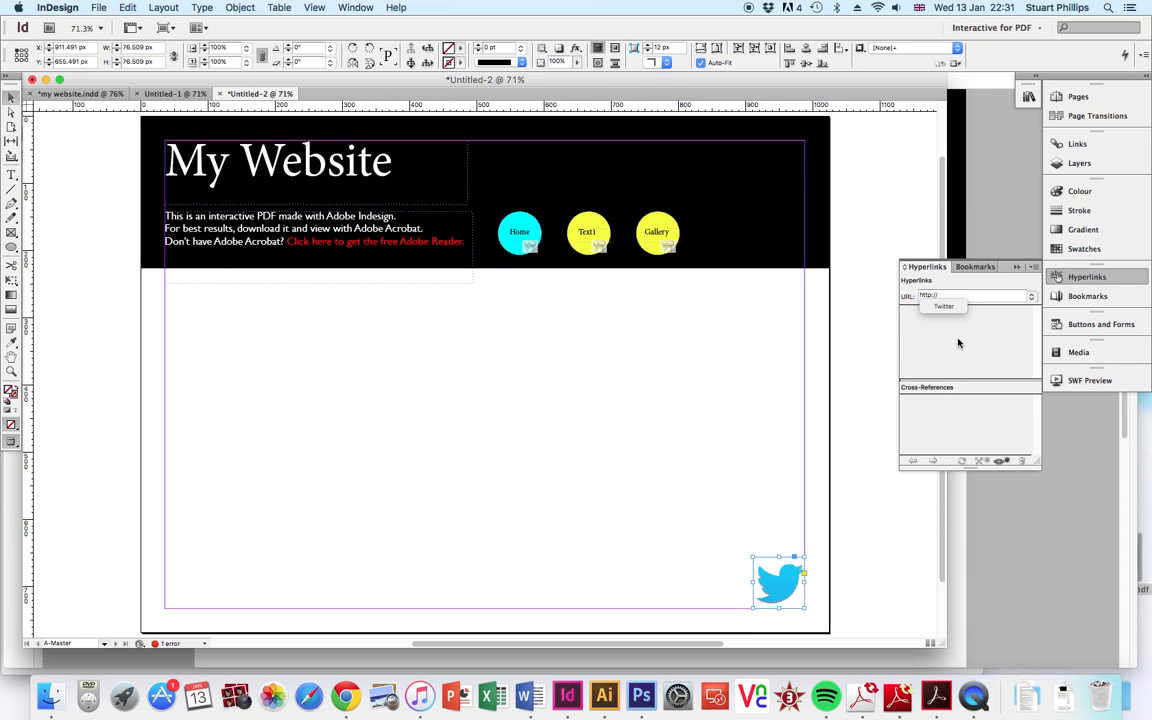
pyautogui.click(1018, 268)
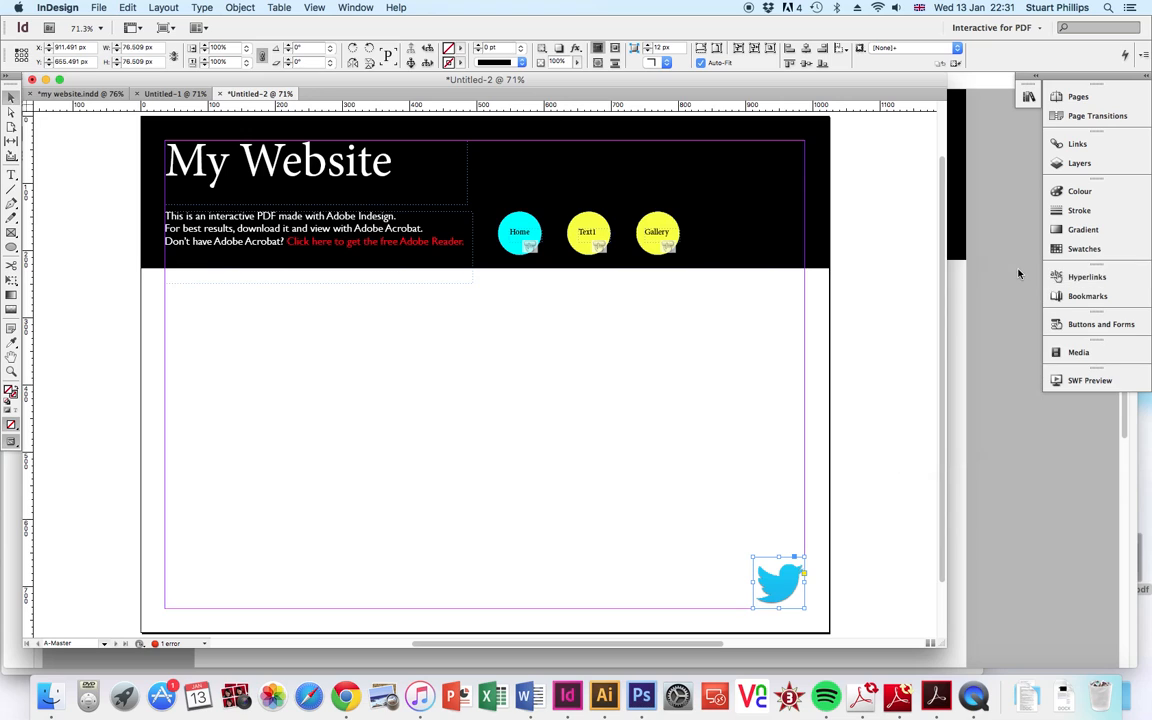
pyautogui.click(1078, 277)
pyautogui.click(1027, 248)
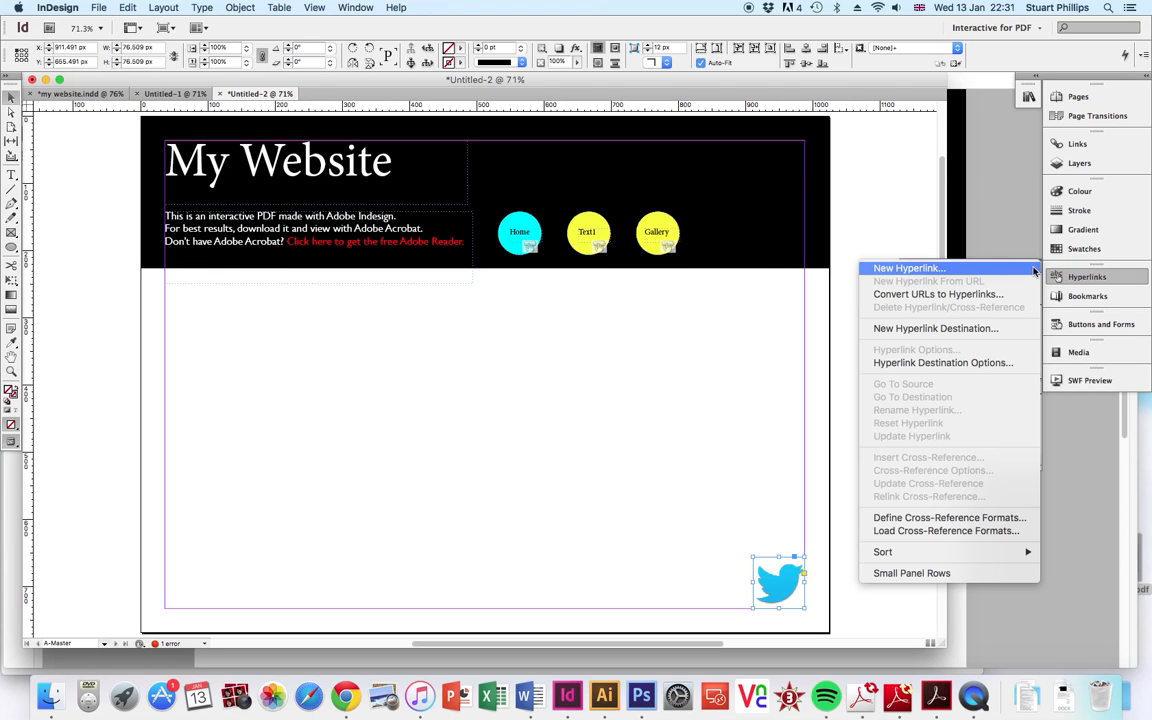
pyautogui.click(971, 329)
pyautogui.click(496, 330)
pyautogui.click(468, 352)
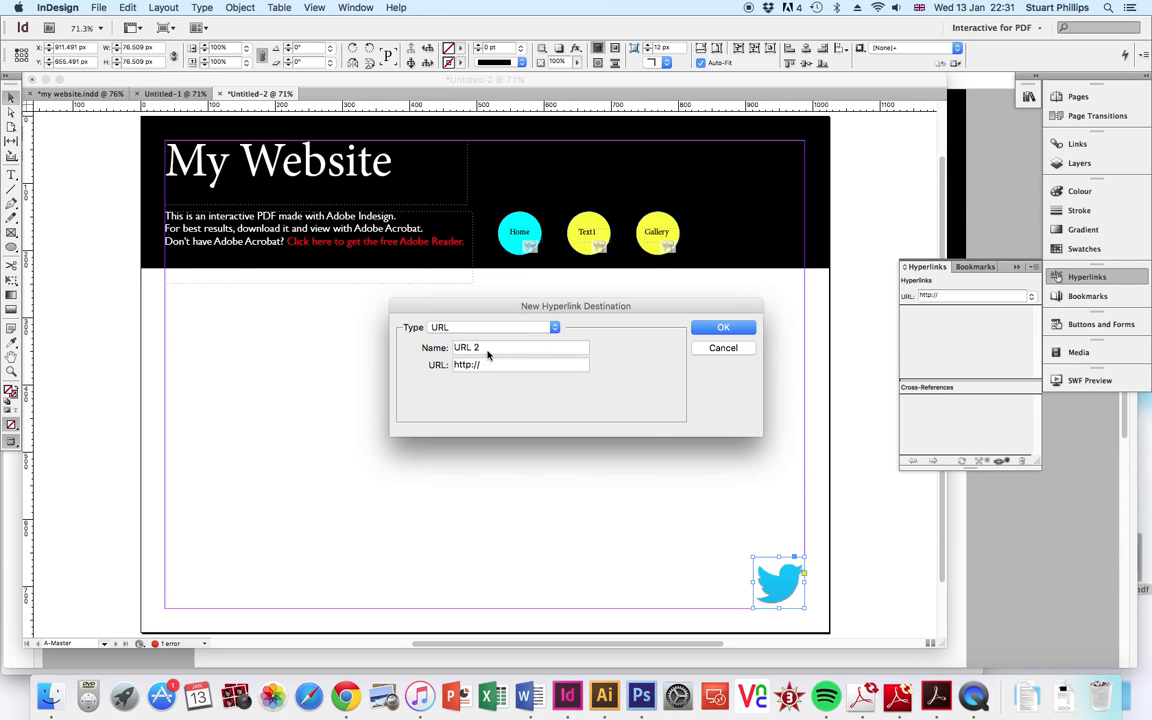
pyautogui.tripleClick(489, 347)
pyautogui.write('Search')
pyautogui.press('Tab')
pyautogui.click(498, 366)
pyautogui.write('www.google.co.uk')
pyautogui.press('Return')
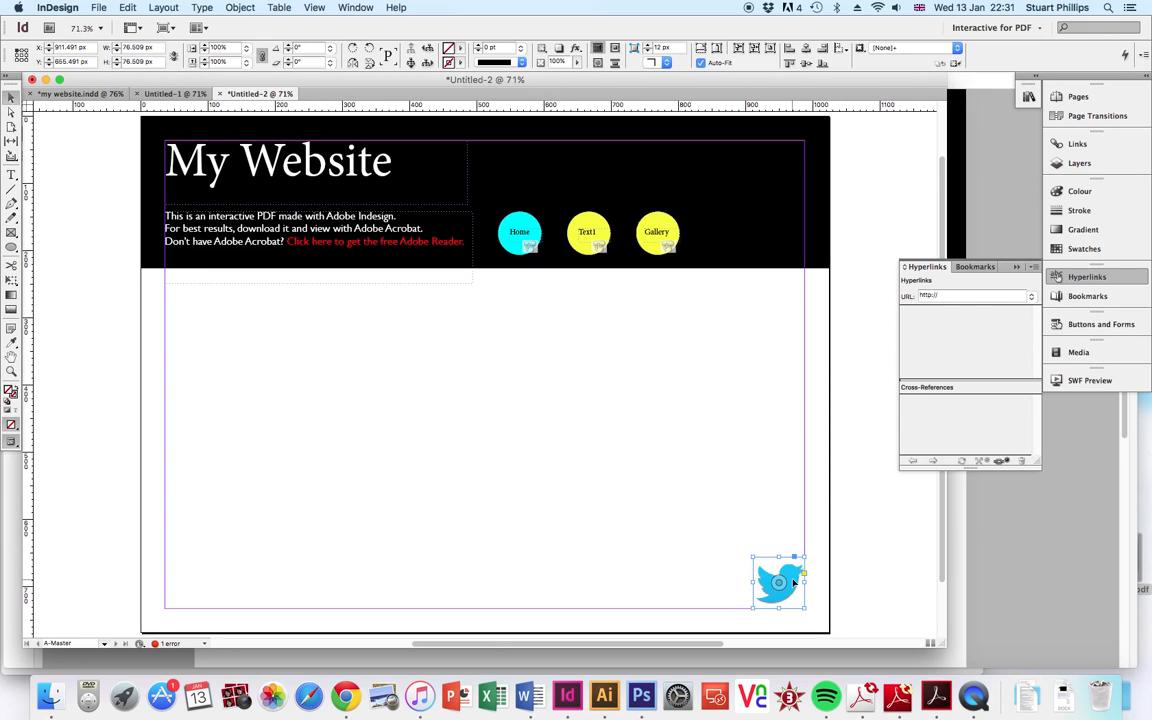
# Link the selected Twitter bird to the saved Twitter URL destination and deselect it.
pyautogui.click(1031, 296)
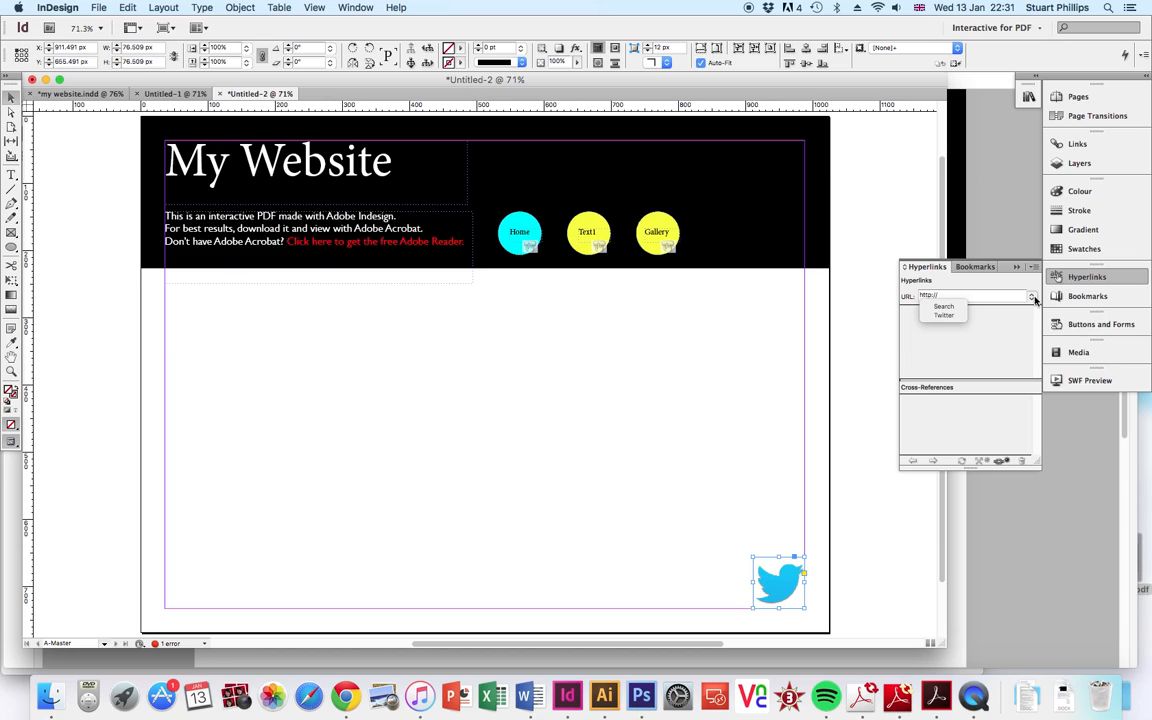
pyautogui.click(943, 315)
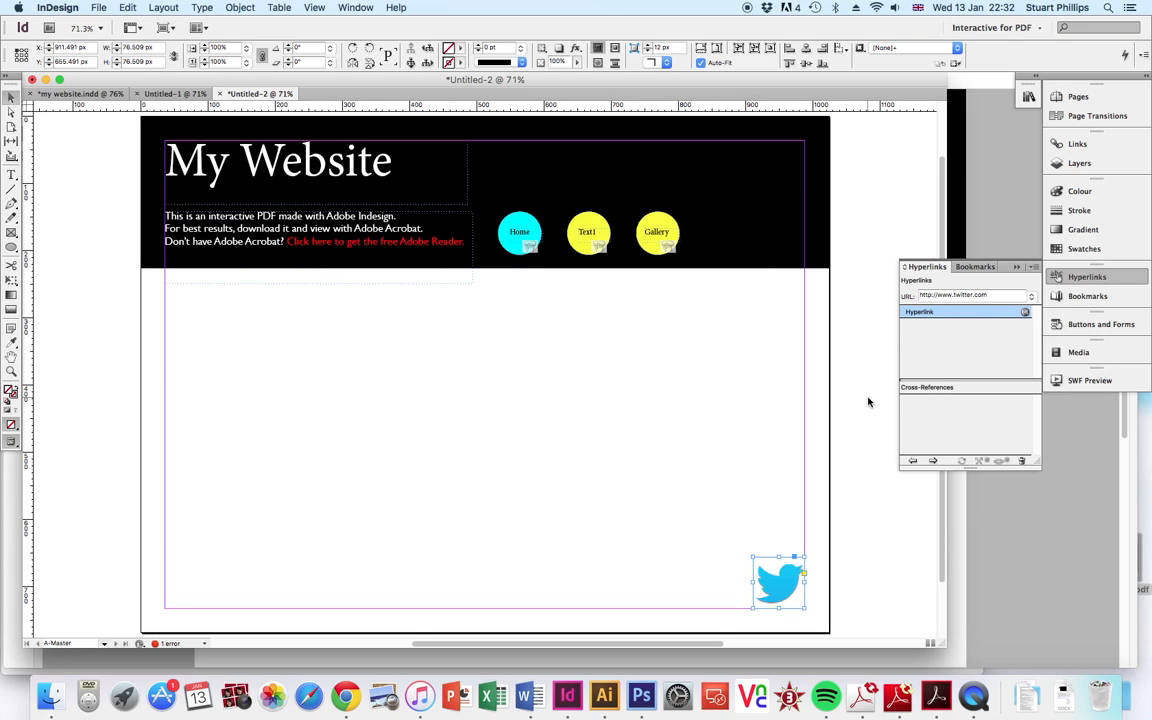
pyautogui.click(918, 240)
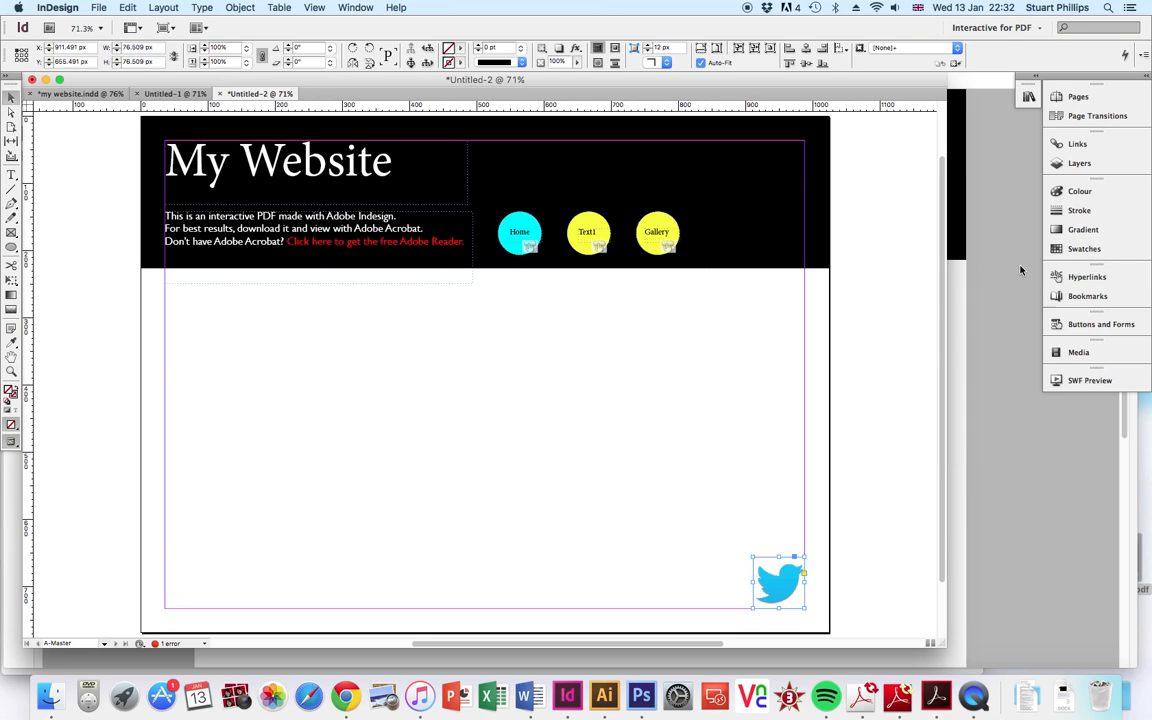
pyautogui.click(755, 481)
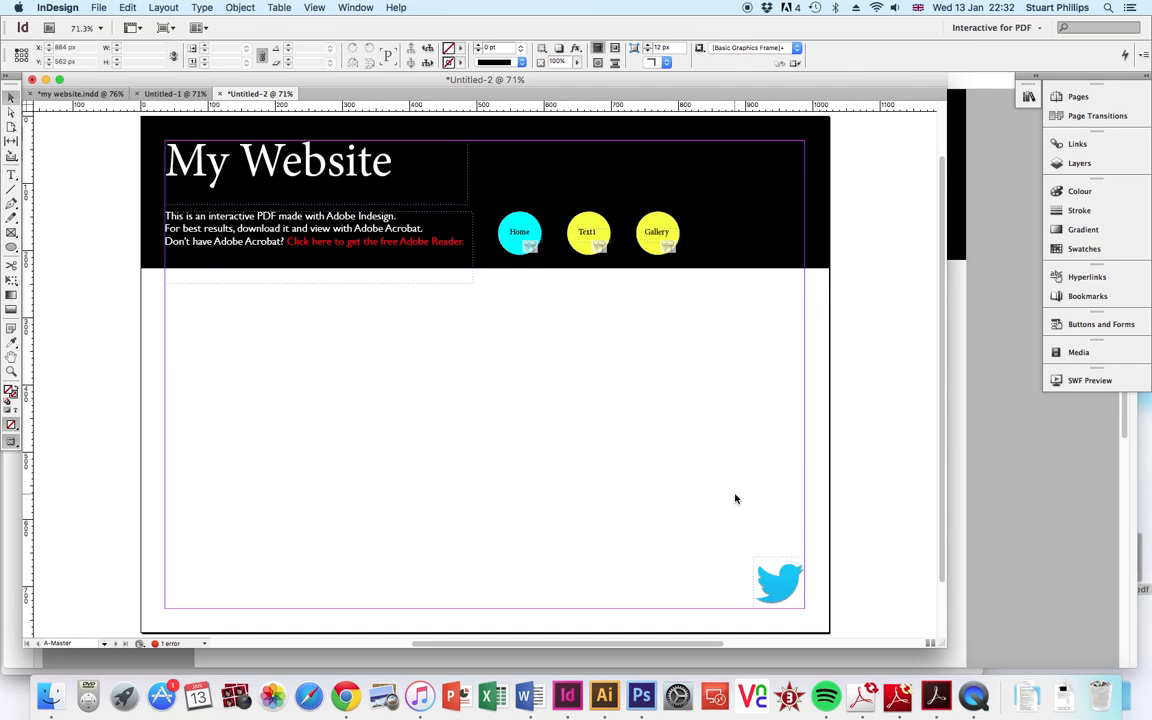
pyautogui.click(99, 7)
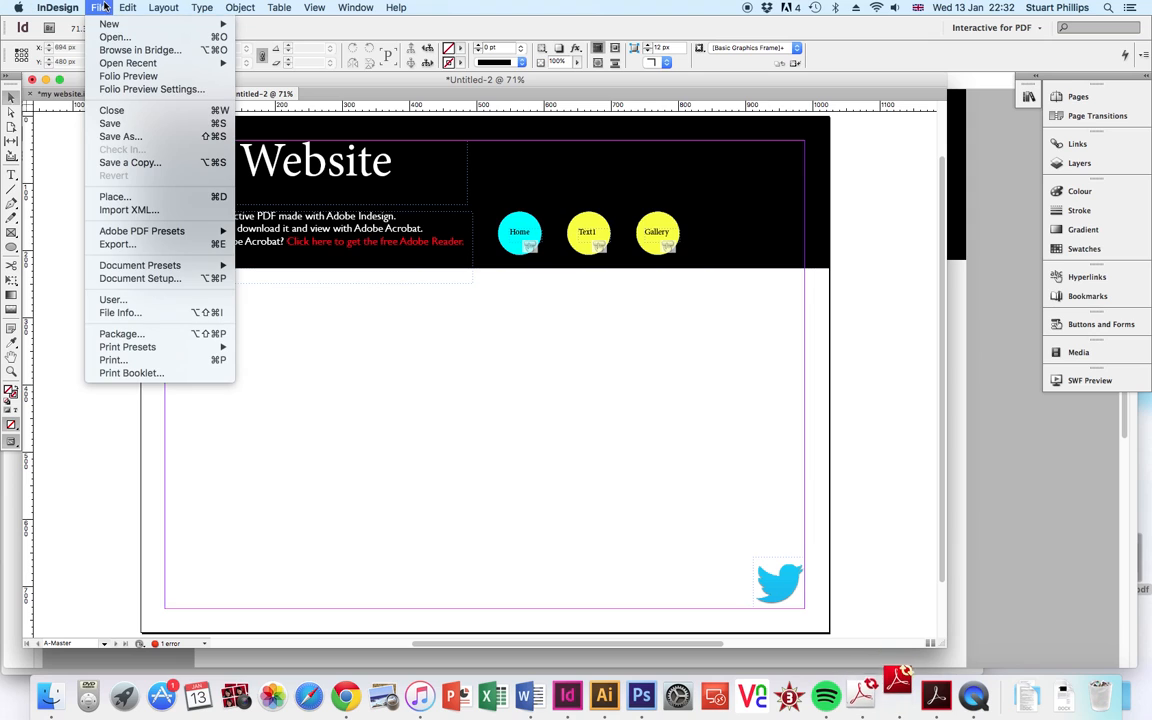
pyautogui.click(126, 125)
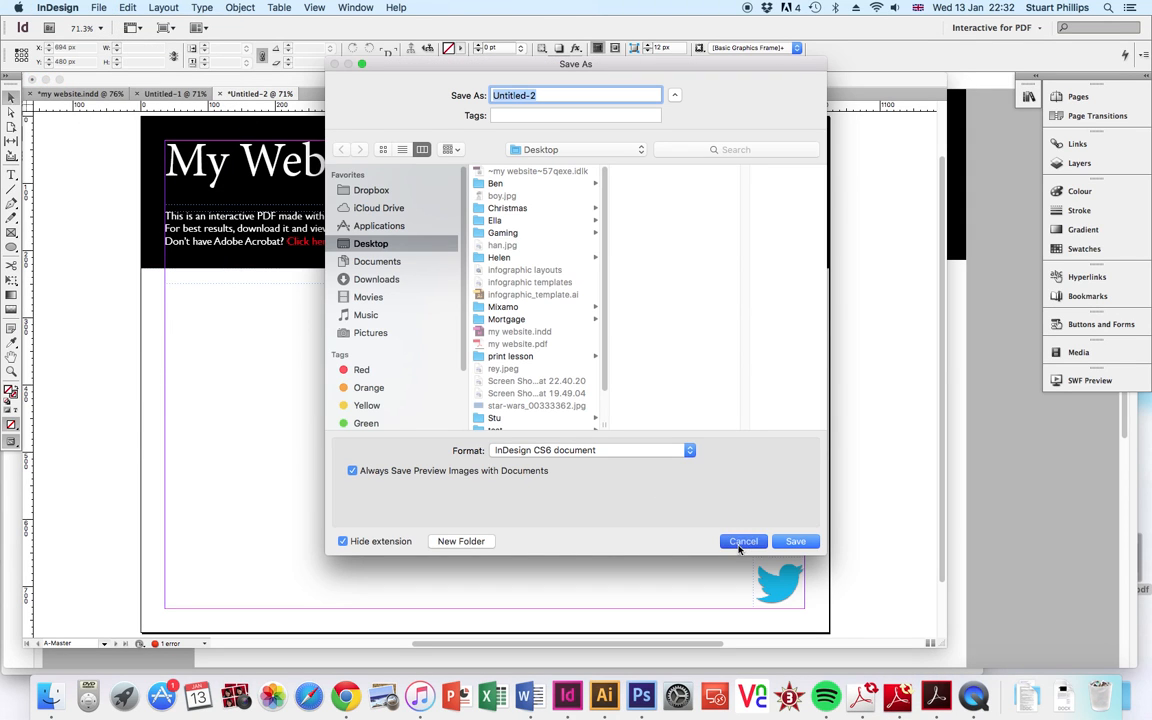
pyautogui.click(743, 541)
pyautogui.click(101, 7)
pyautogui.click(104, 7)
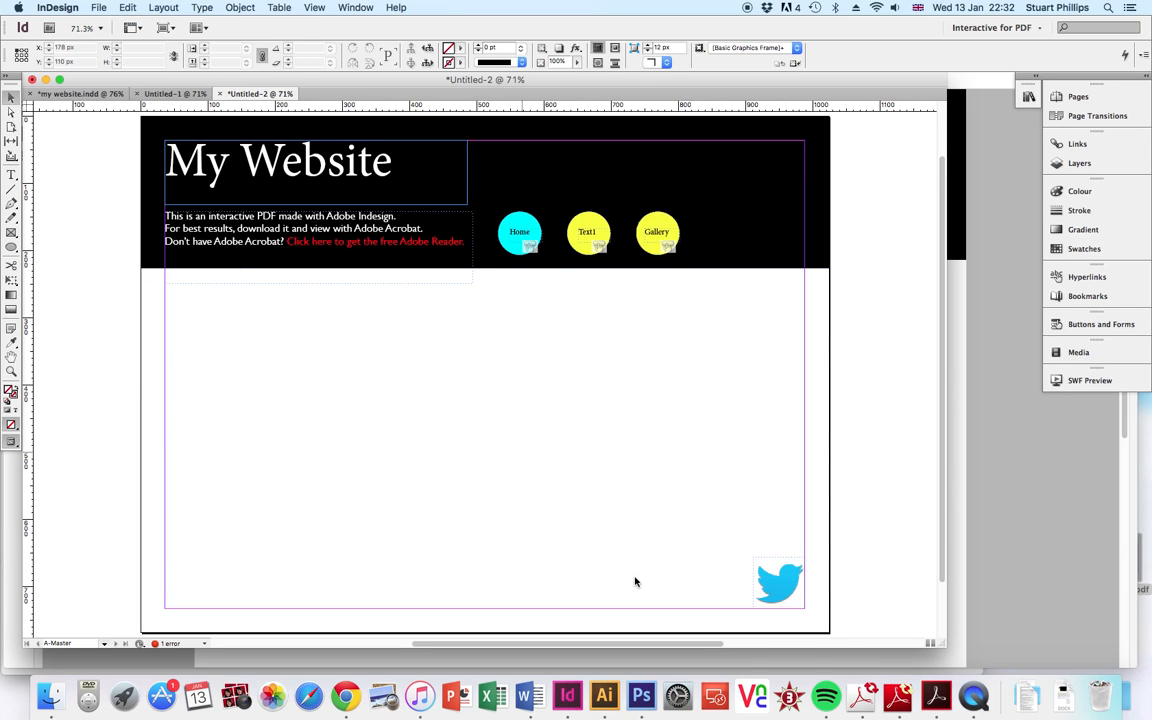
# Quit Acrobat Reader and export all pages as an Adobe PDF (Interactive) named Untitled-2 to the Desktop, replacing the existing file.
pyautogui.rightClick(935, 697)
pyautogui.click(937, 651)
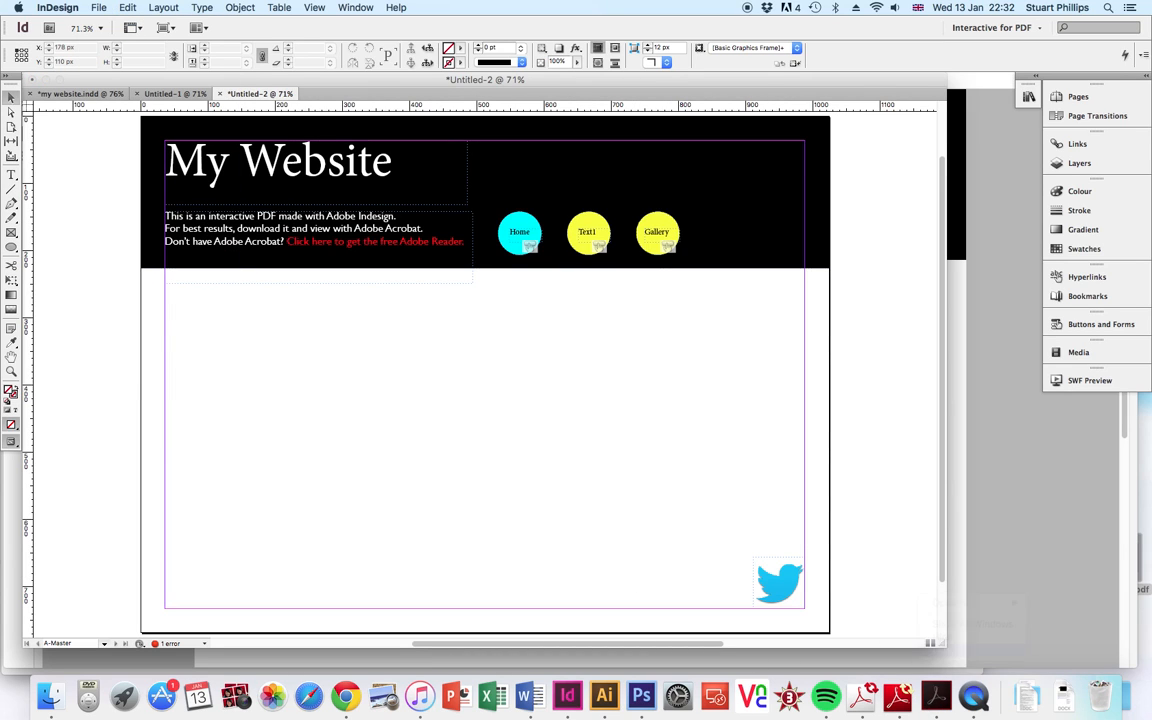
pyautogui.click(104, 7)
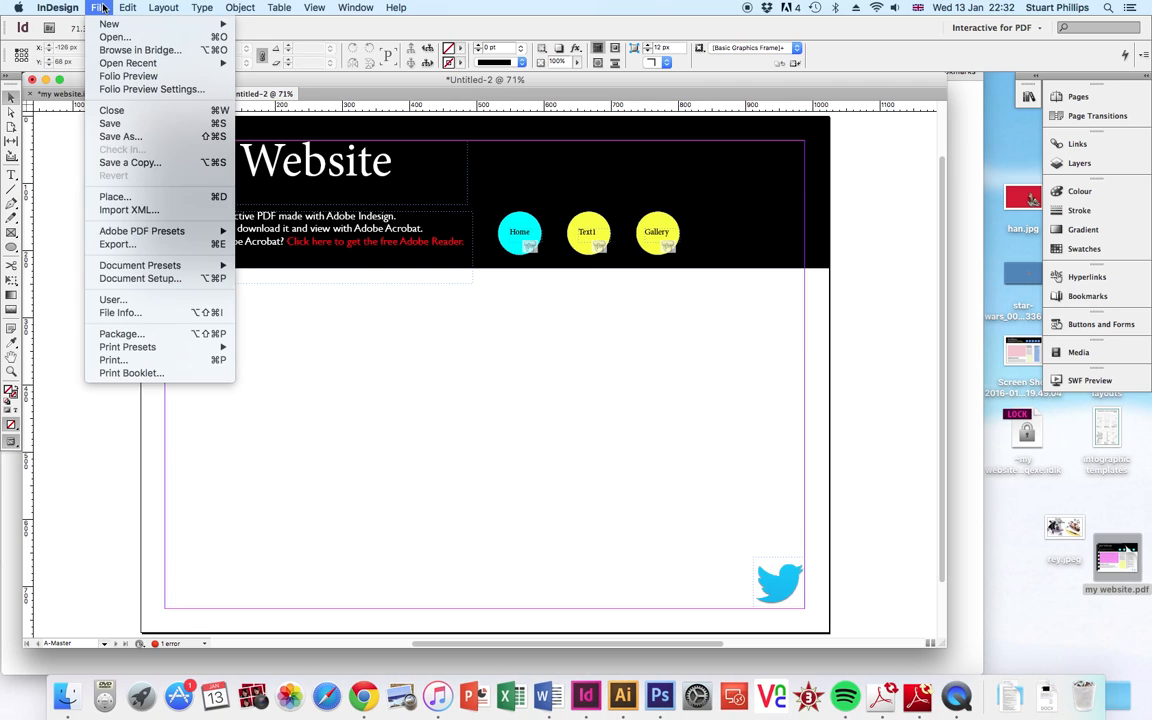
pyautogui.click(128, 246)
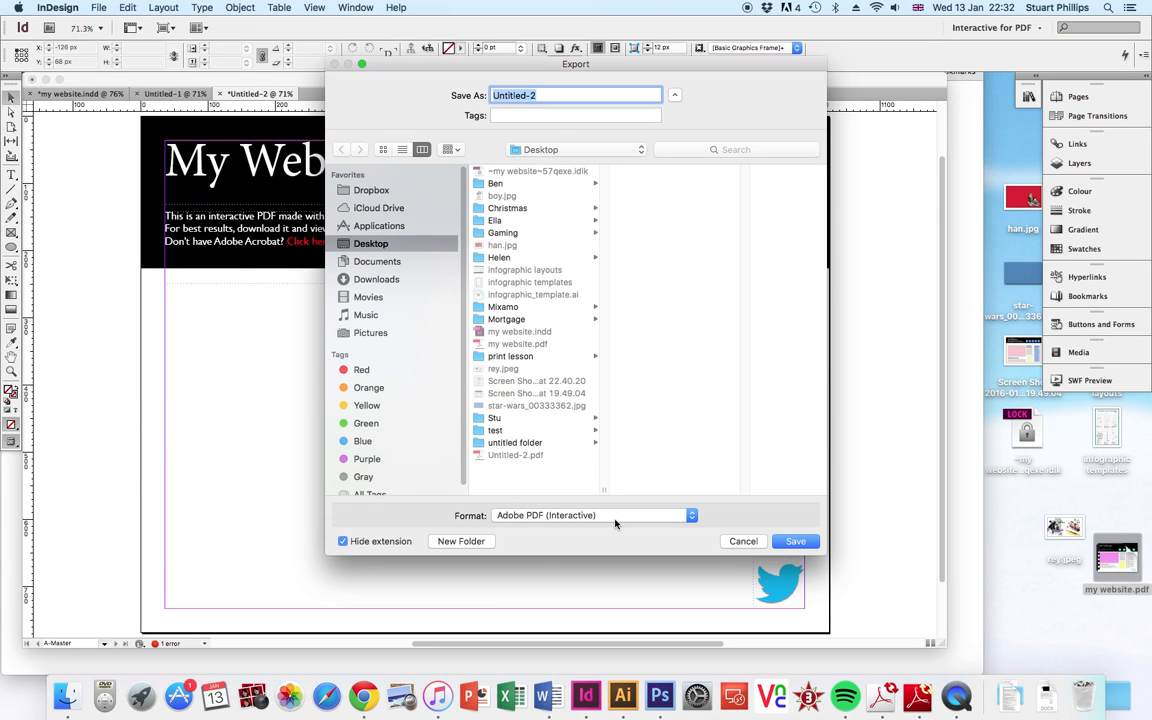
pyautogui.click(798, 543)
pyautogui.click(674, 154)
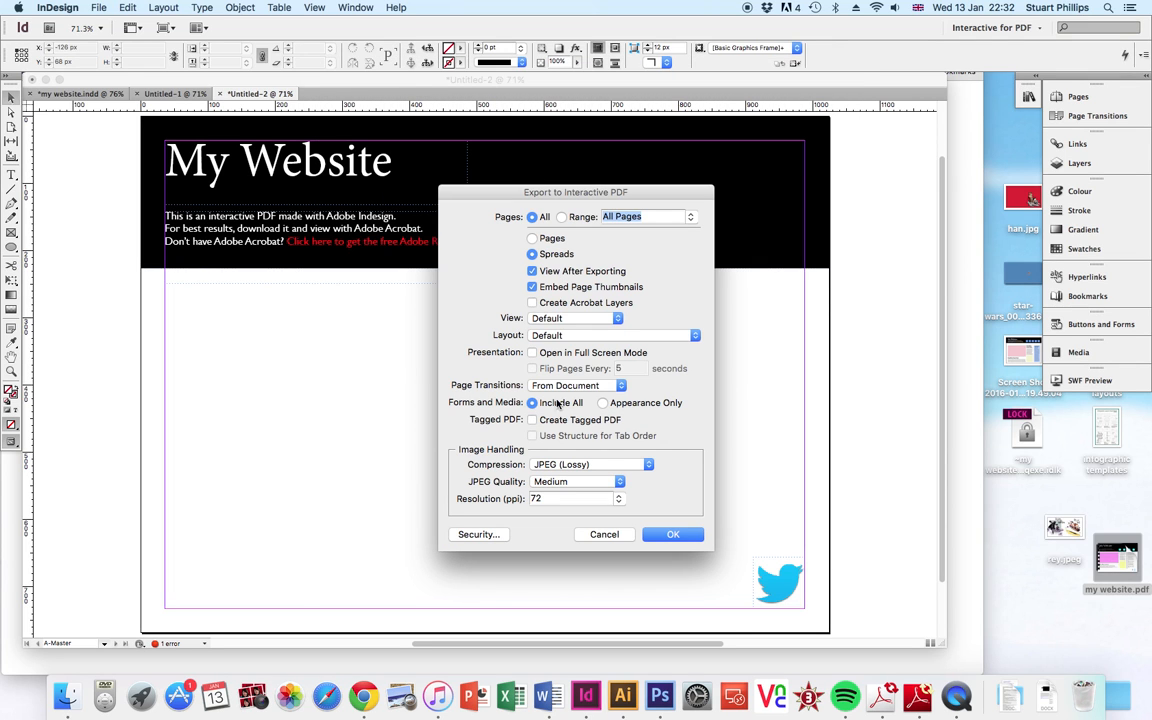
pyautogui.click(668, 535)
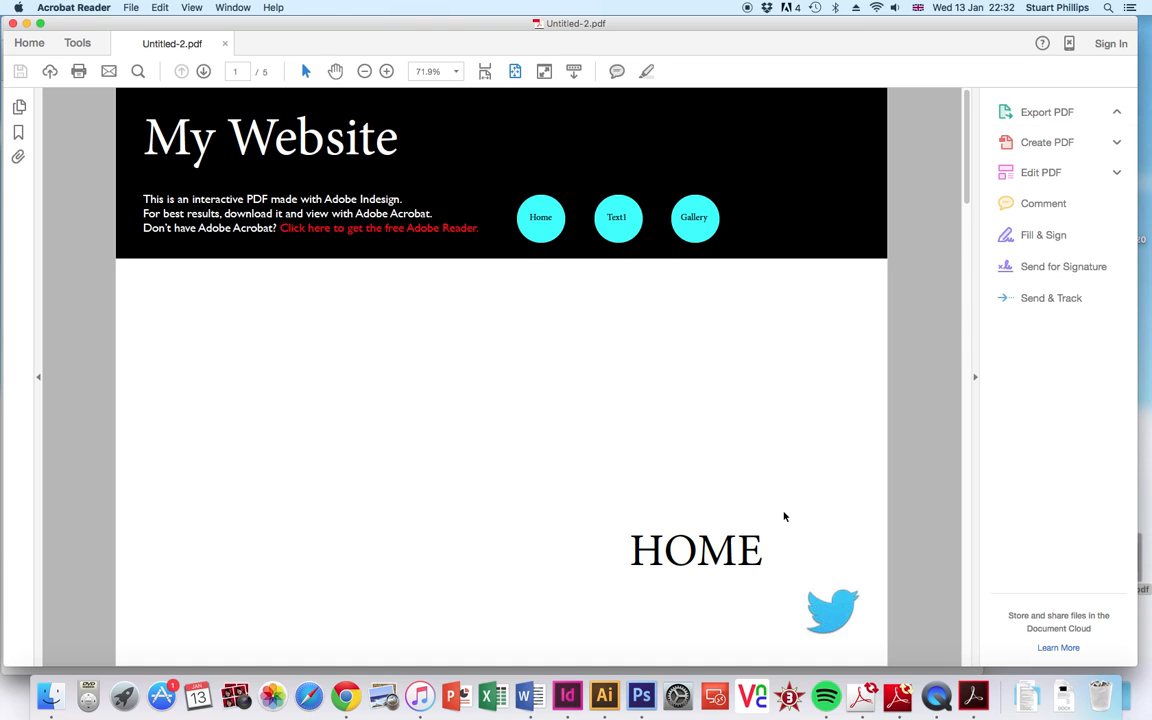
# Test the Twitter bird's link in the exported PDF, allowing the twitter.com connection, and return to Acrobat Reader after closing the Twitter page.
pyautogui.click(831, 611)
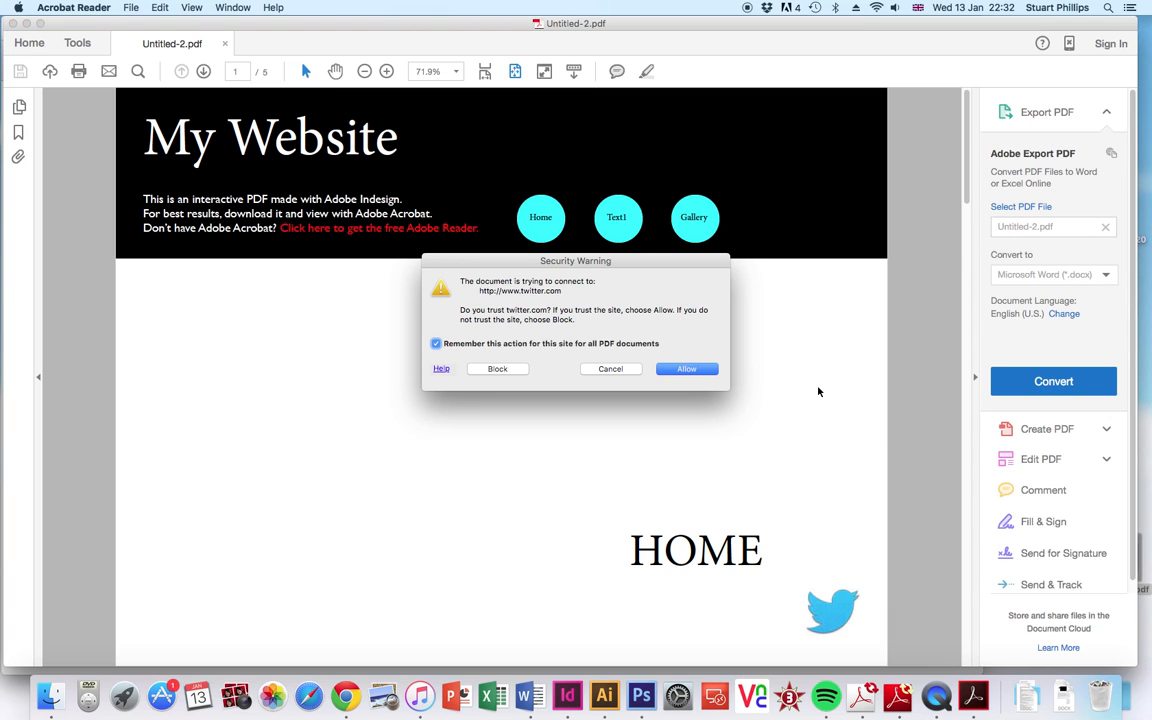
pyautogui.click(683, 368)
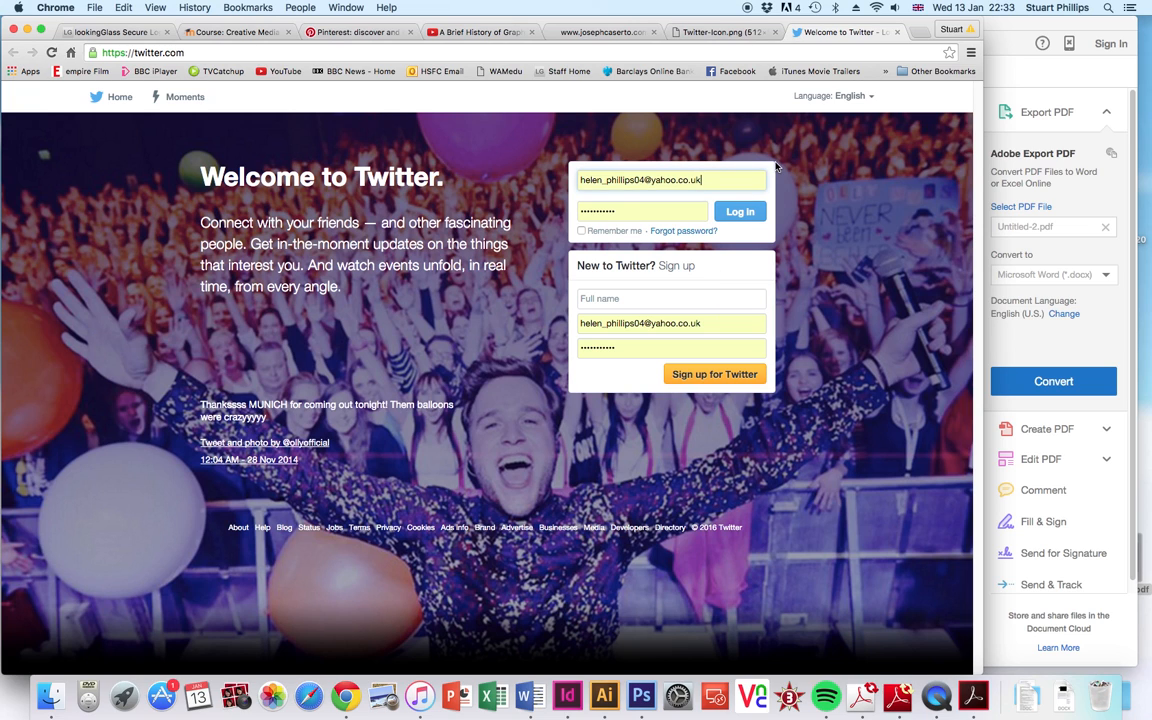
pyautogui.click(897, 32)
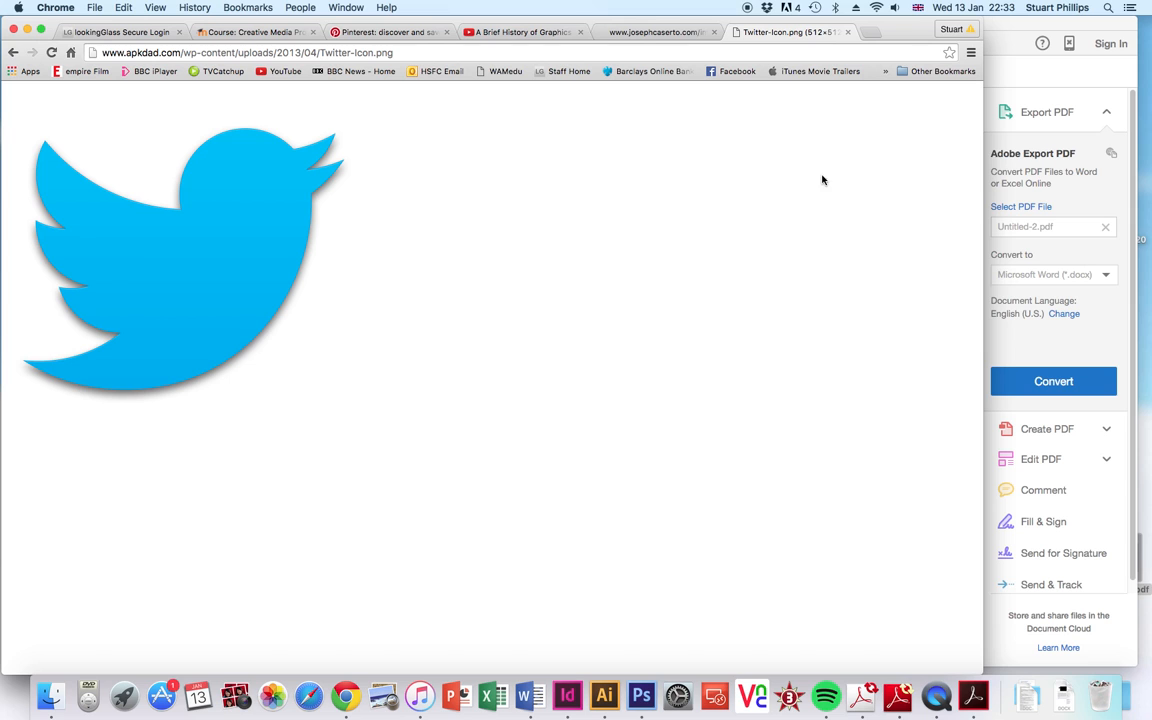
pyautogui.click(1005, 32)
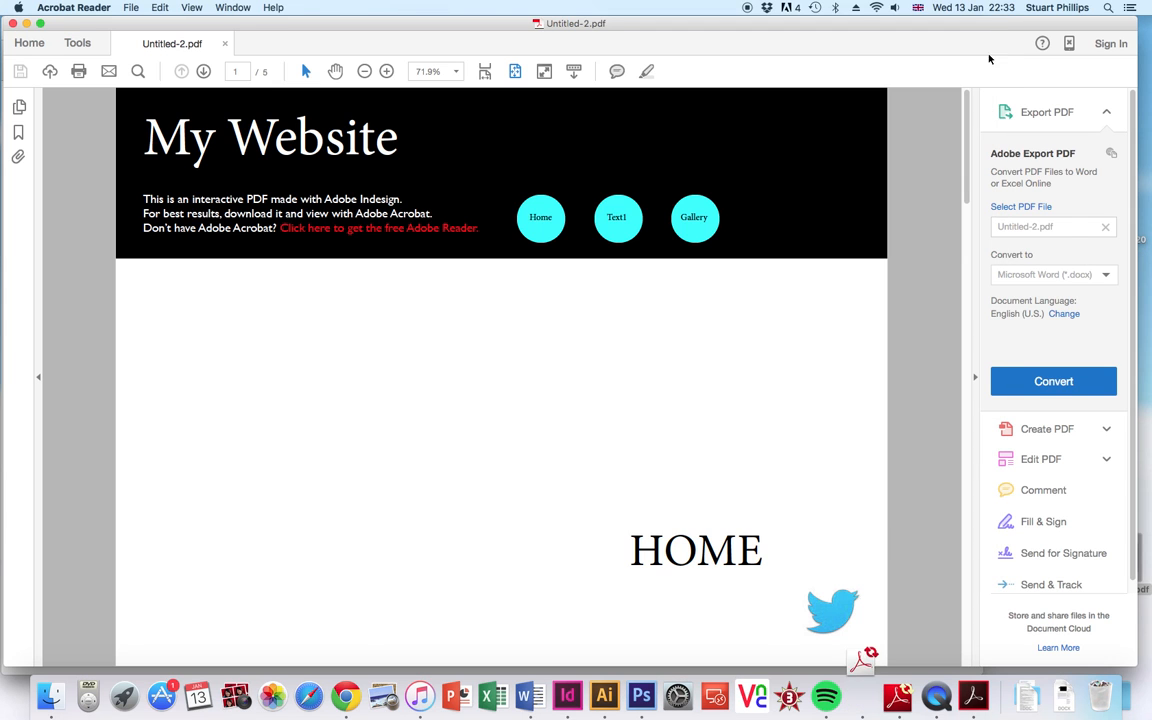
# Switch to InDesign and display the pages of Untitled-2.
pyautogui.click(568, 697)
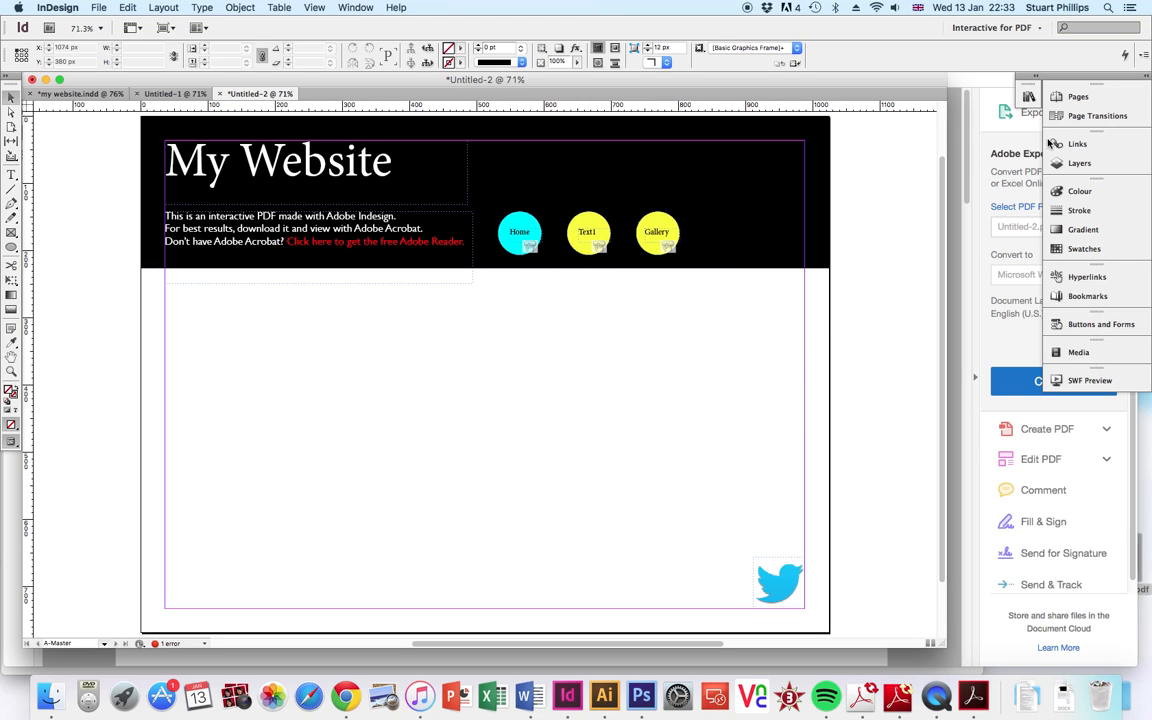
pyautogui.click(1076, 98)
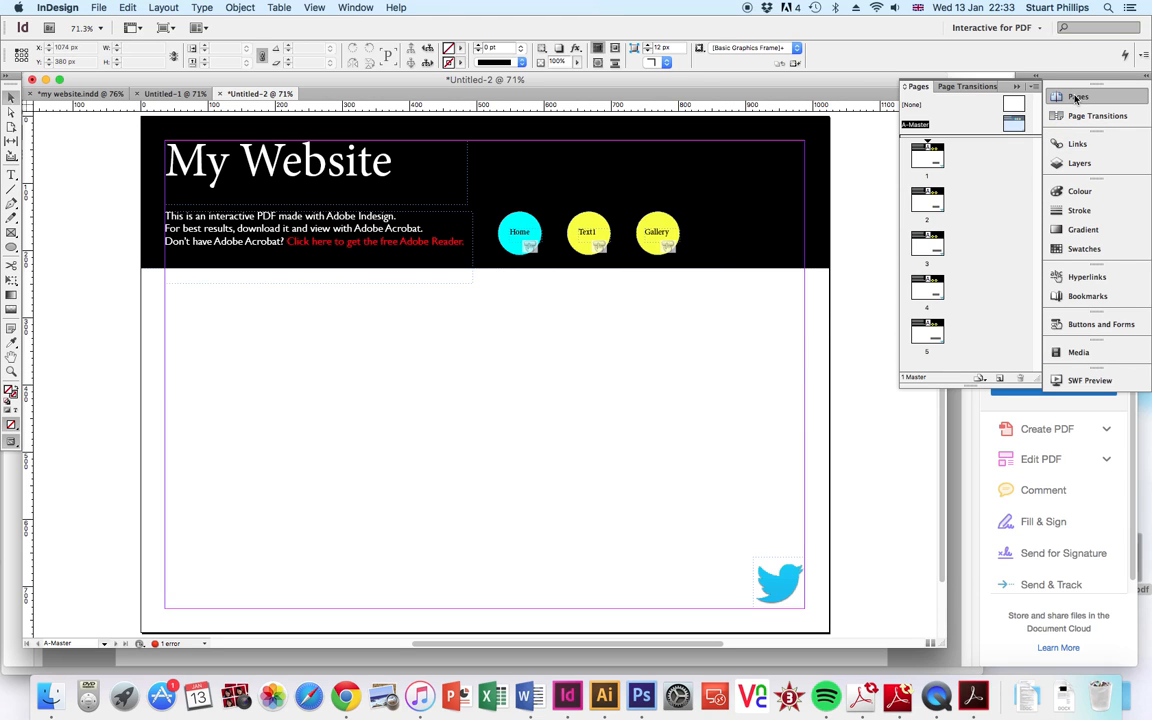